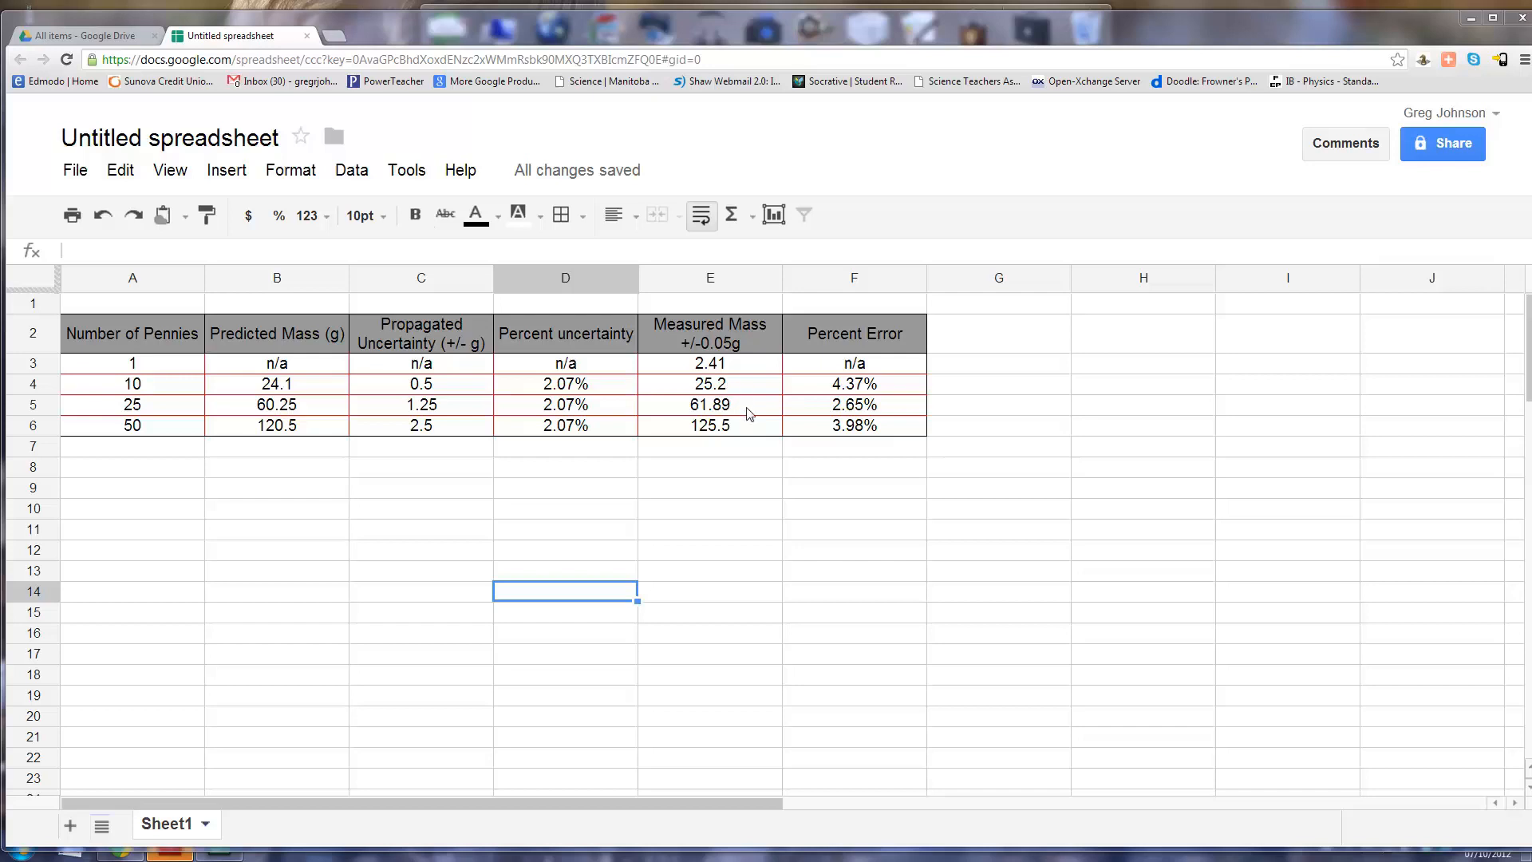
# Try to enter the predicted mass for 10 pennies in B4 as 24.10.
pyautogui.doubleClick(315, 384)
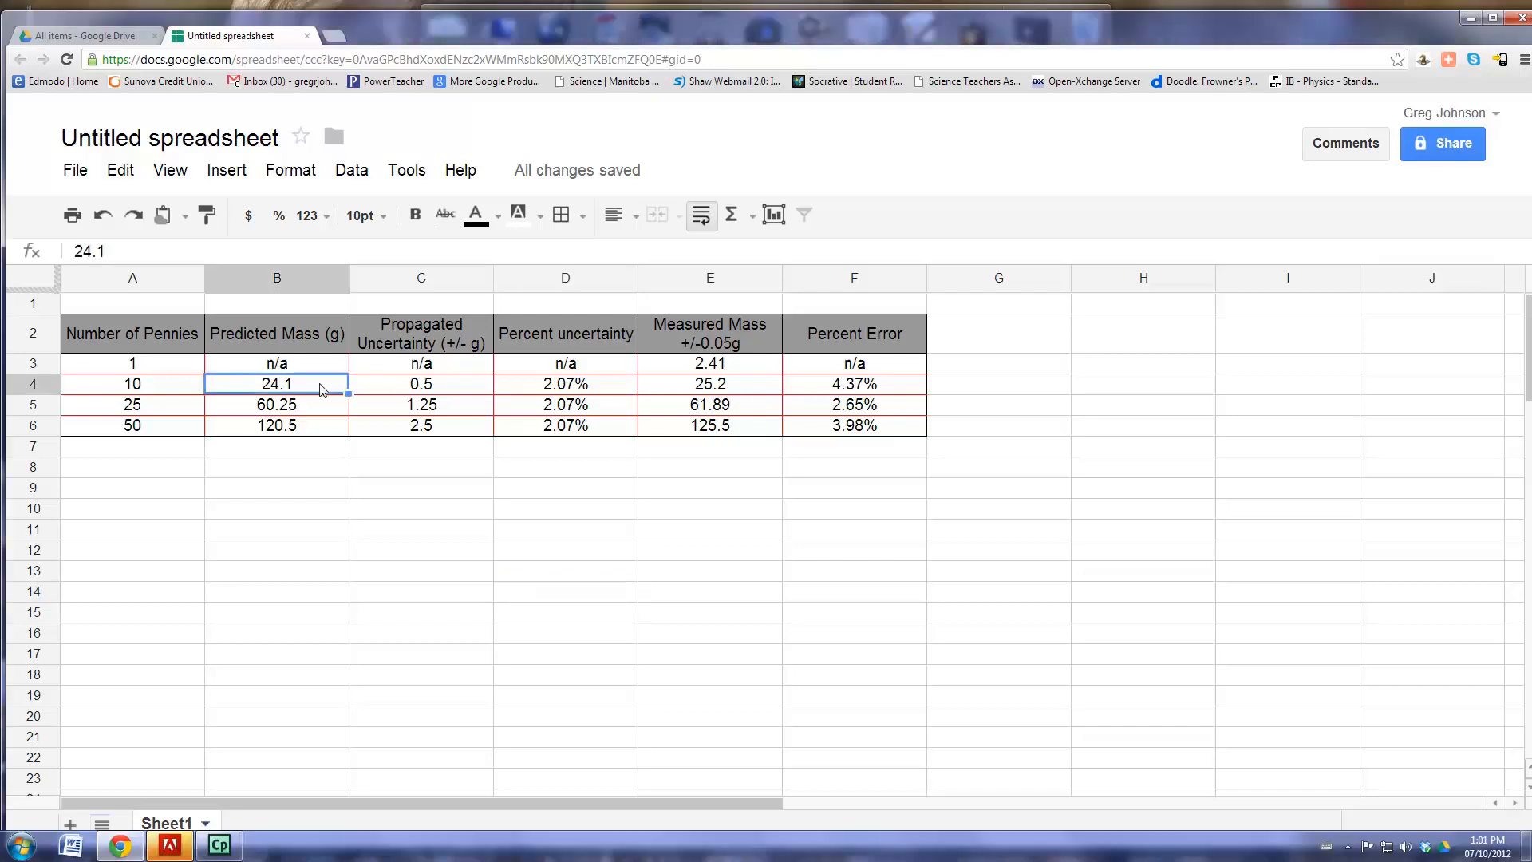
pyautogui.write('0')
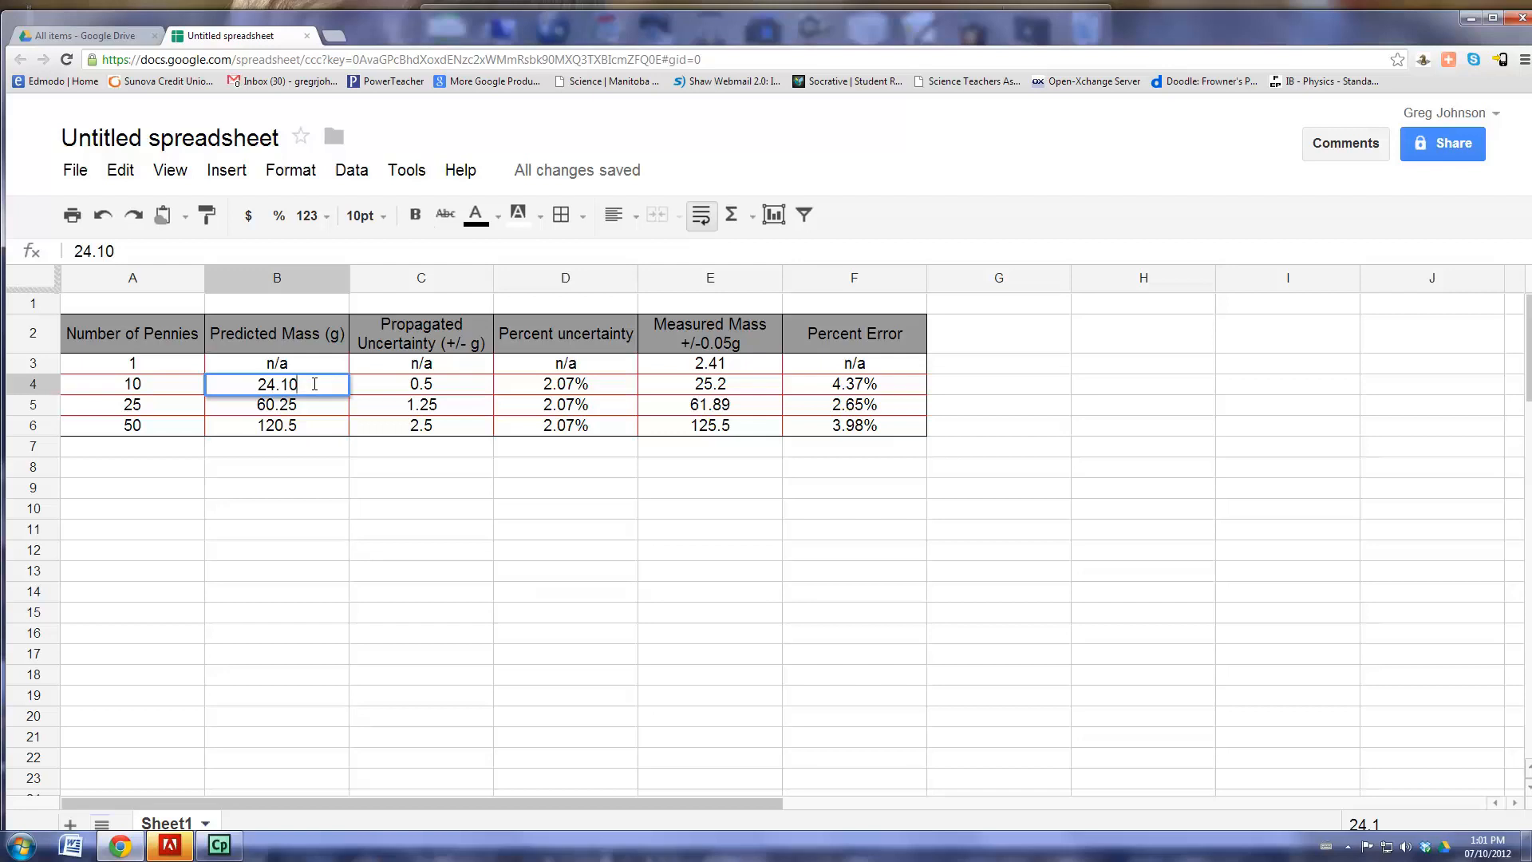
pyautogui.click(294, 410)
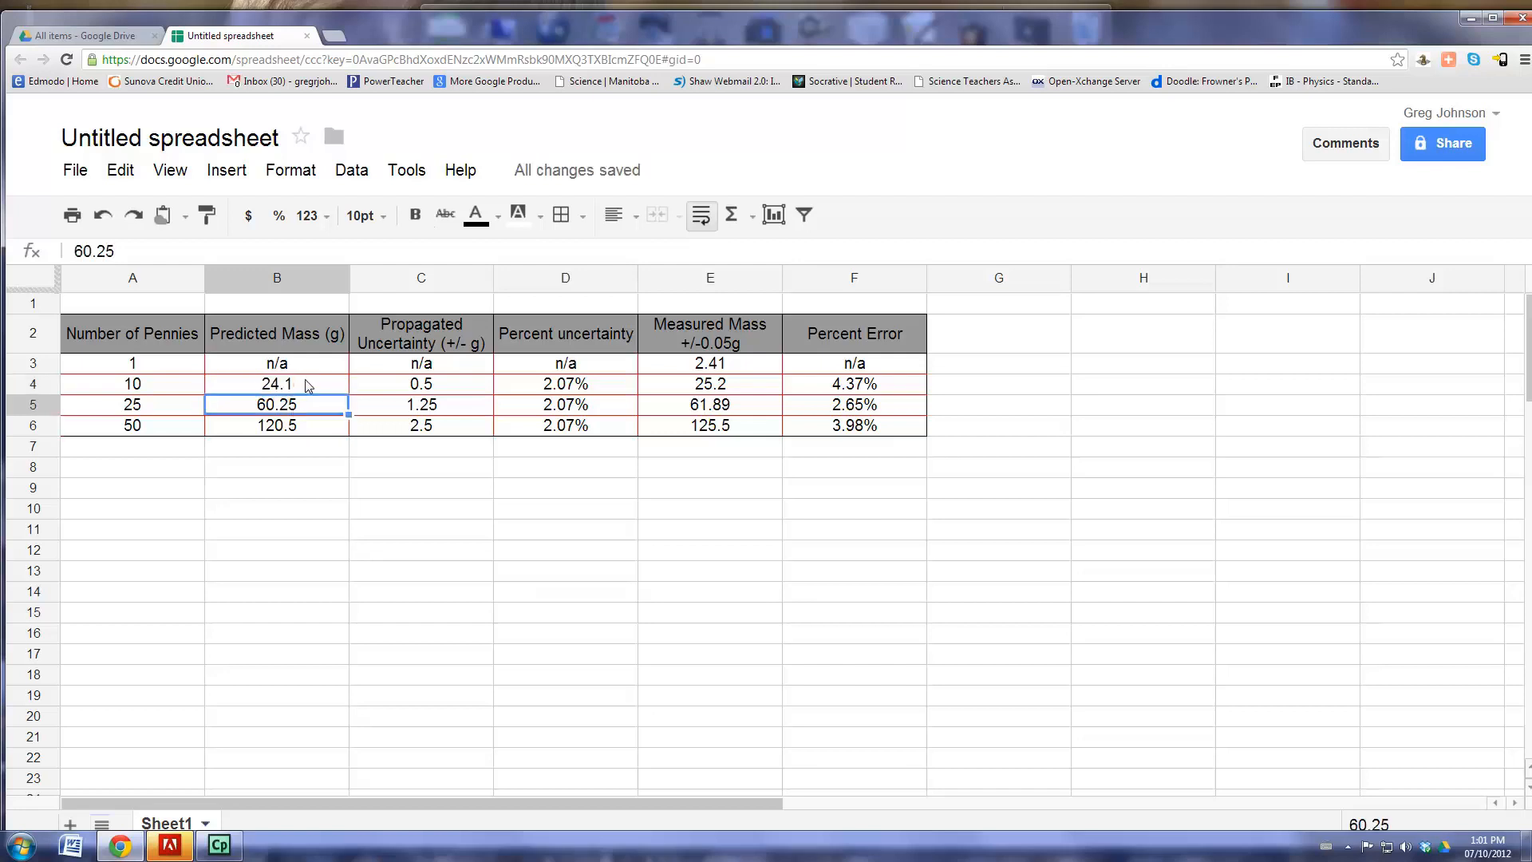
# Format the predicted masses in B4:B6 as numbers with two decimals.
pyautogui.moveTo(308, 386); pyautogui.dragTo(308, 431)
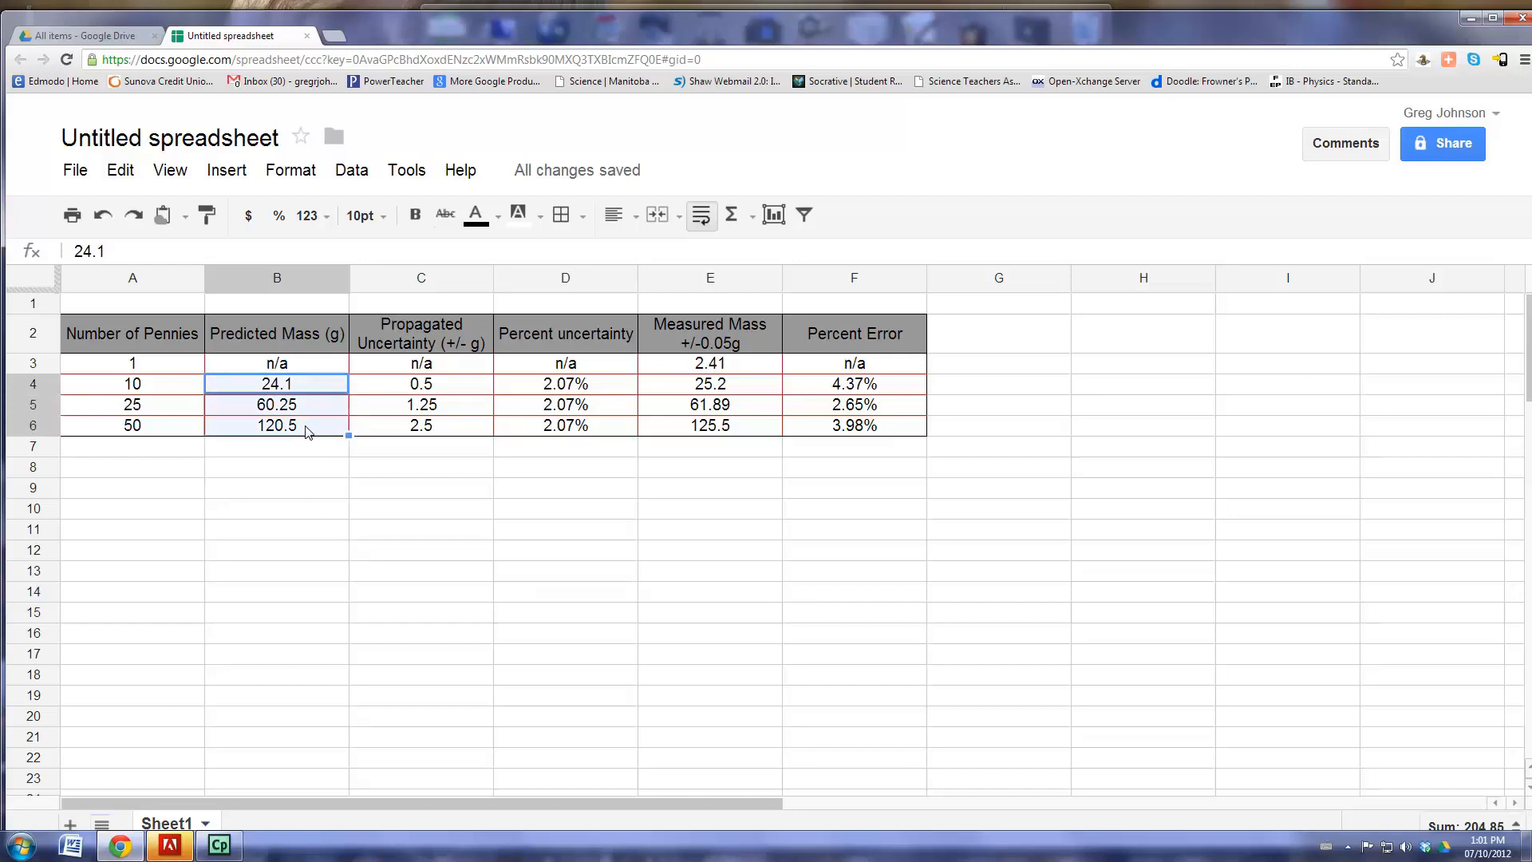
pyautogui.click(352, 172)
pyautogui.moveTo(297, 179)
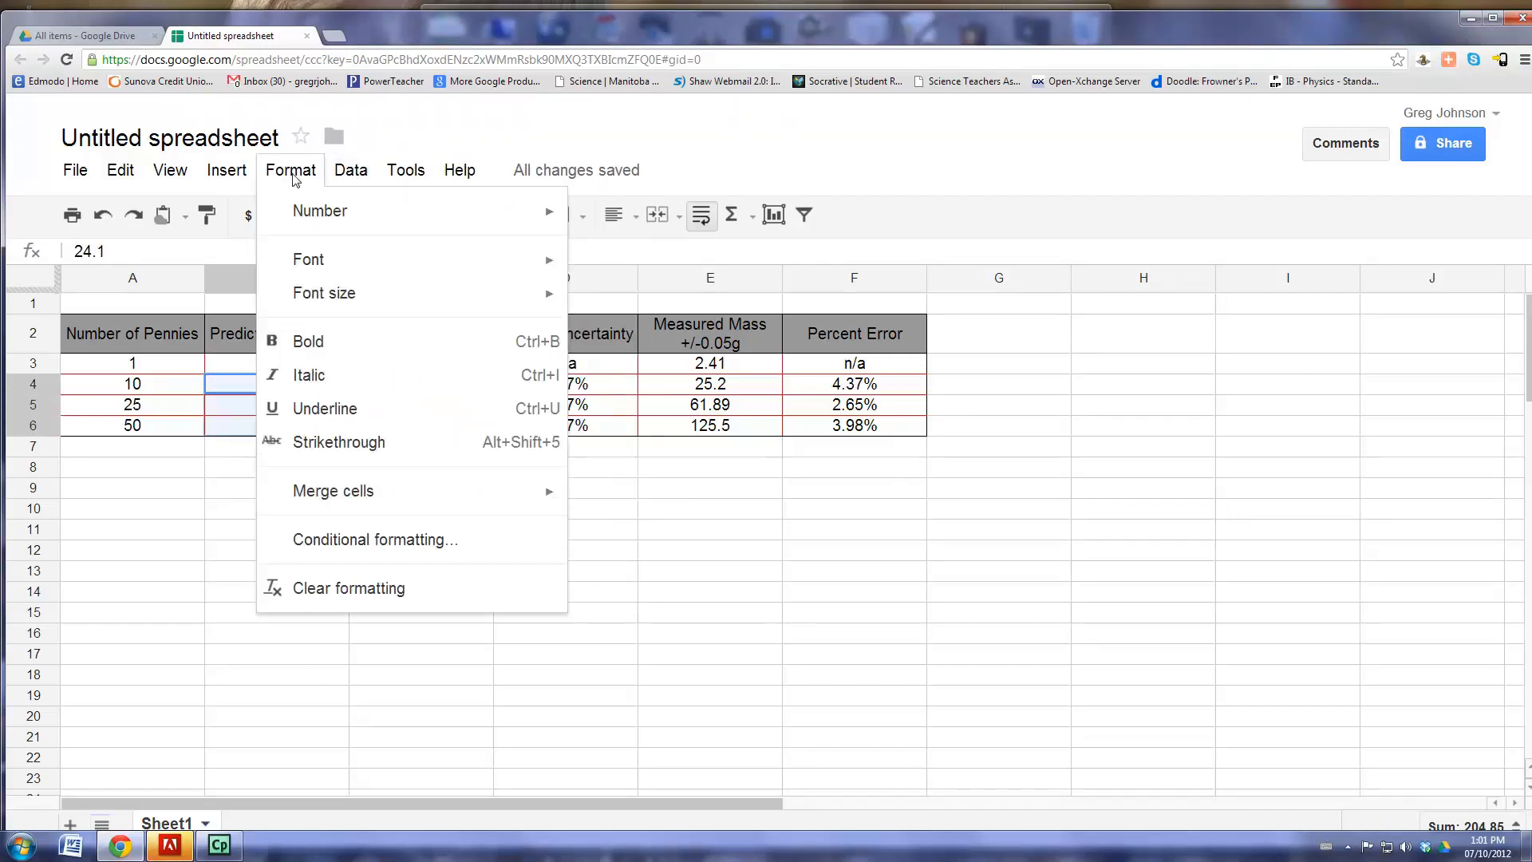
pyautogui.moveTo(297, 213)
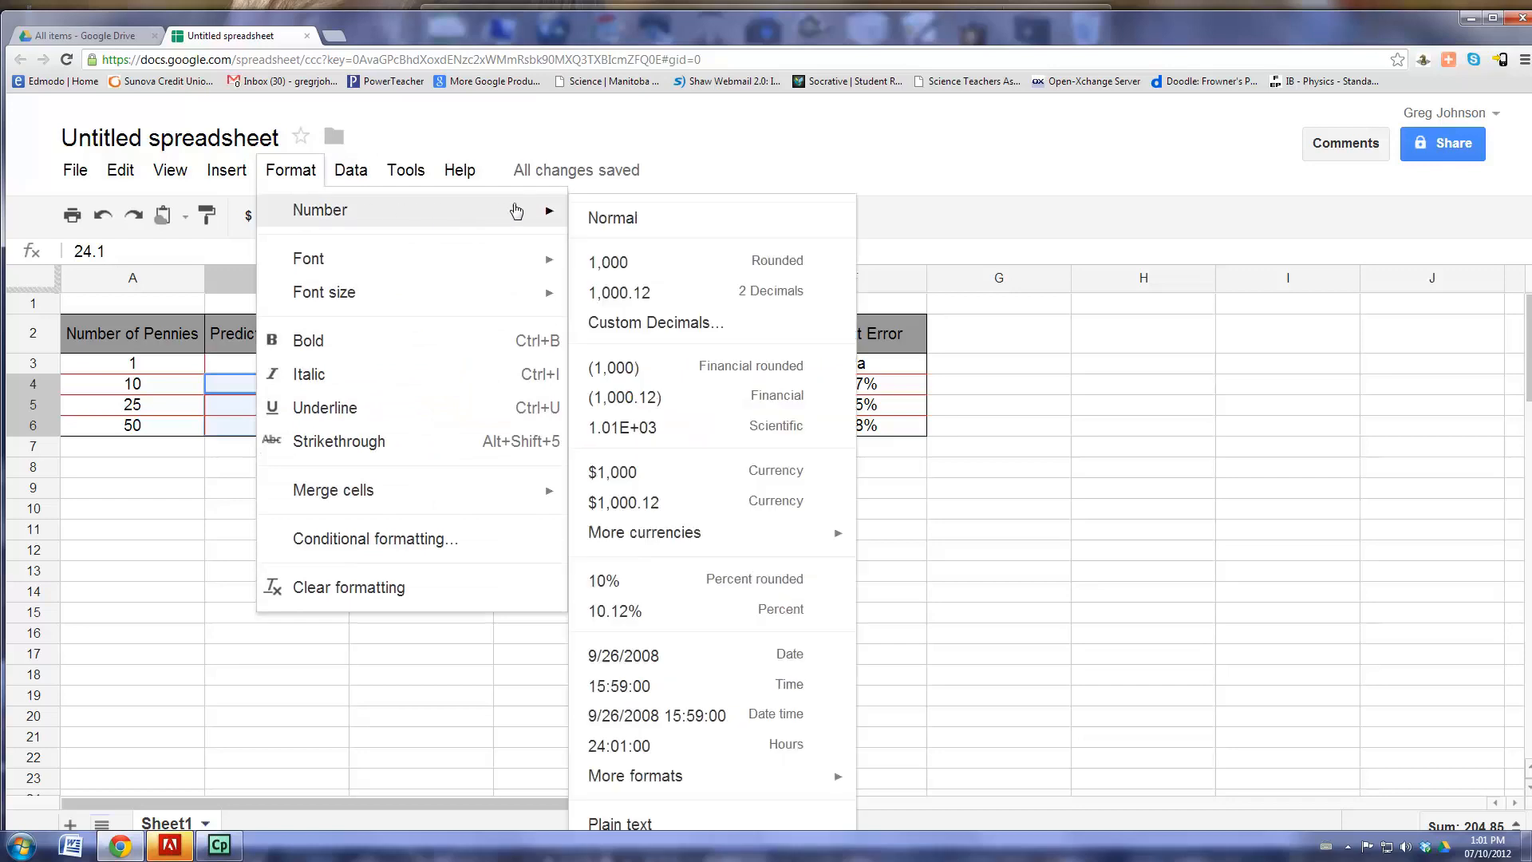
pyautogui.click(642, 302)
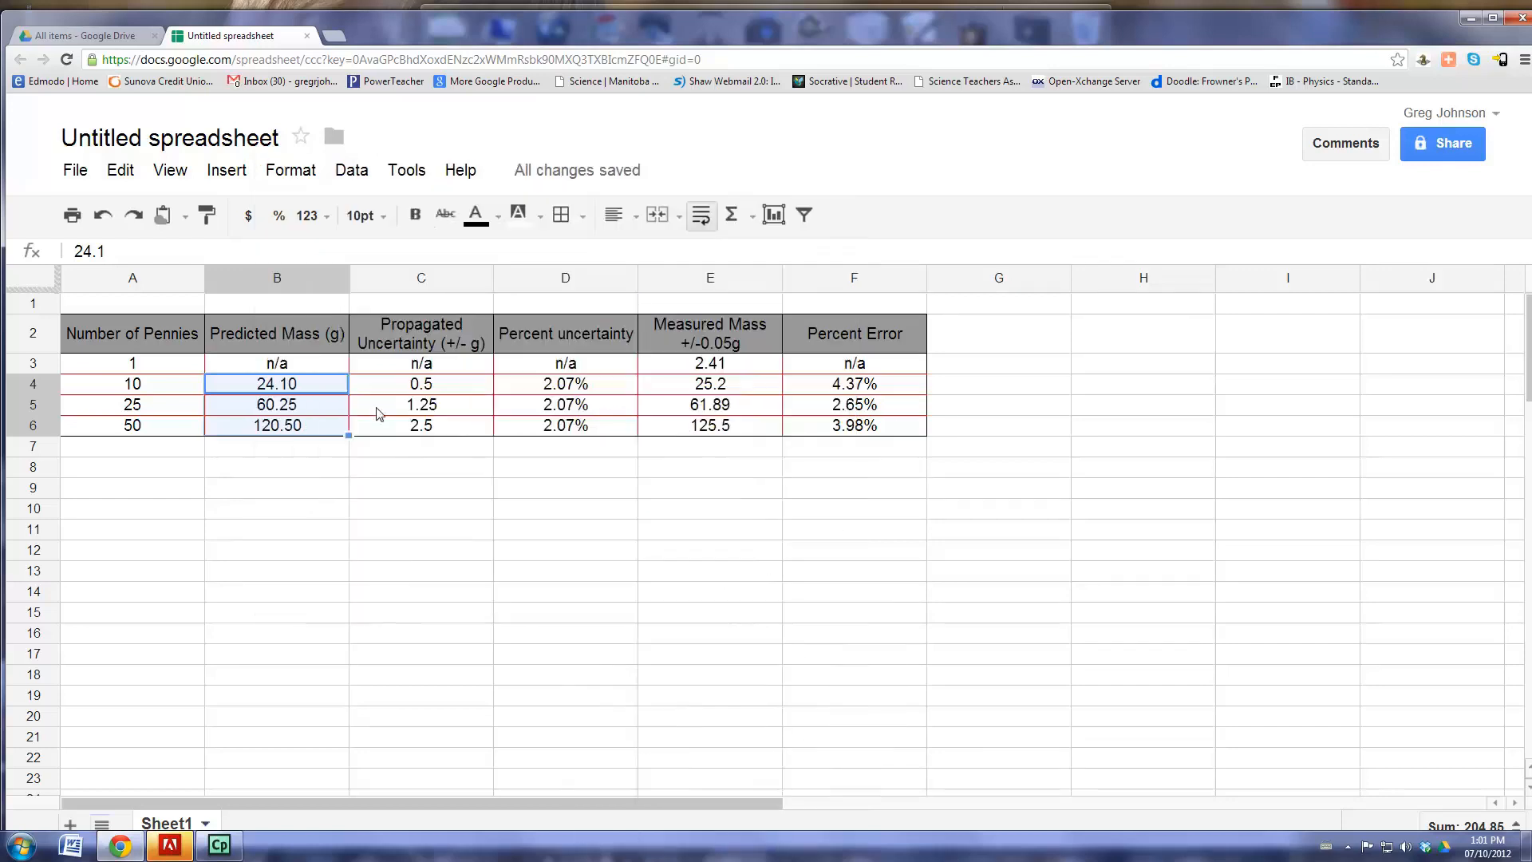
pyautogui.click(297, 448)
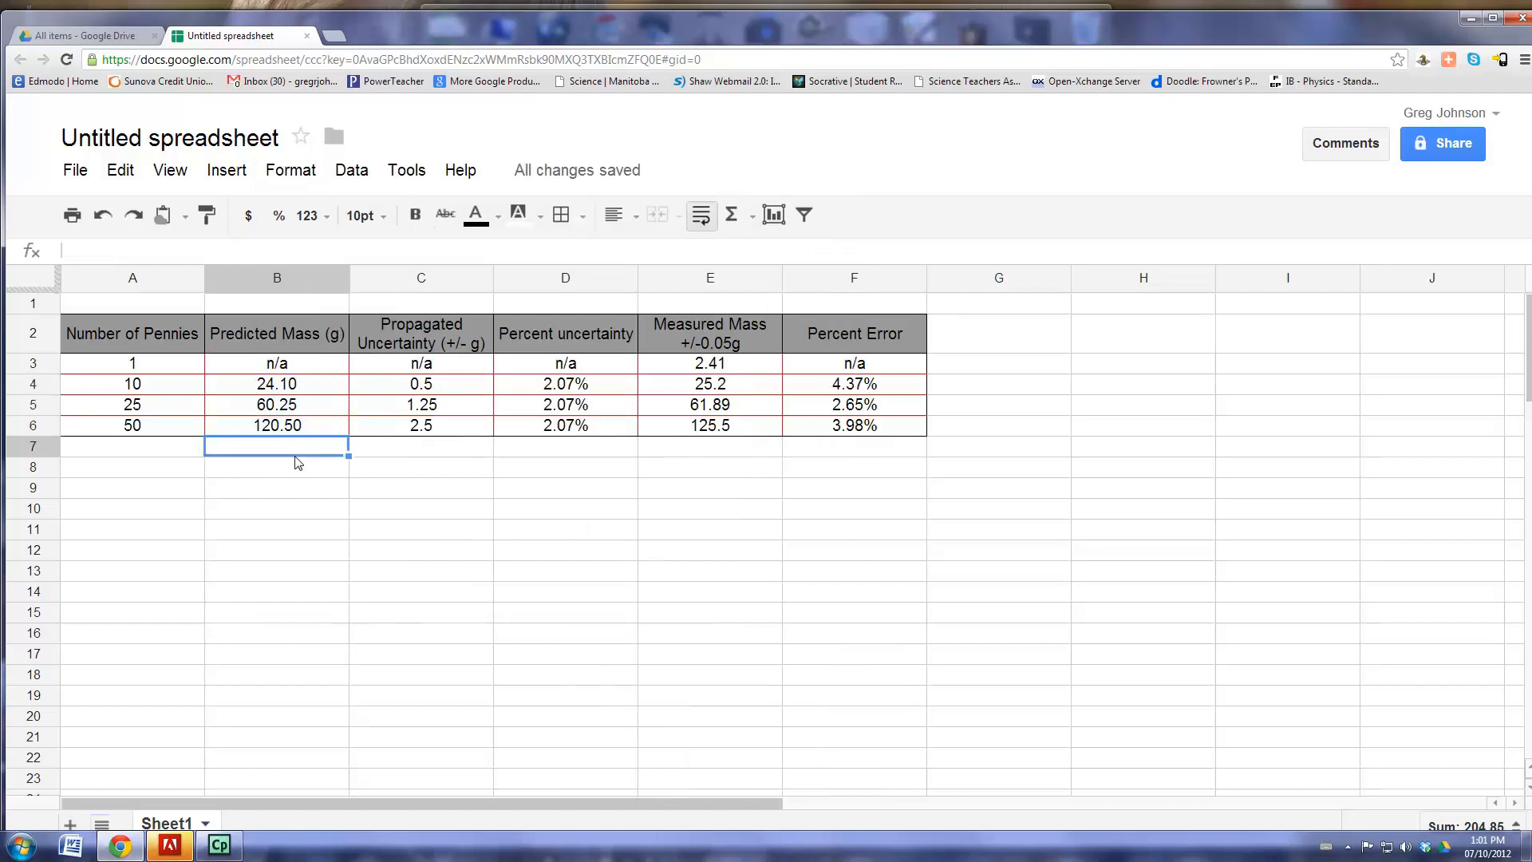
# Format the measured masses for 10, 25 and 50 pennies in E4:E6 as numbers with two decimals.
pyautogui.moveTo(716, 386); pyautogui.dragTo(716, 426)
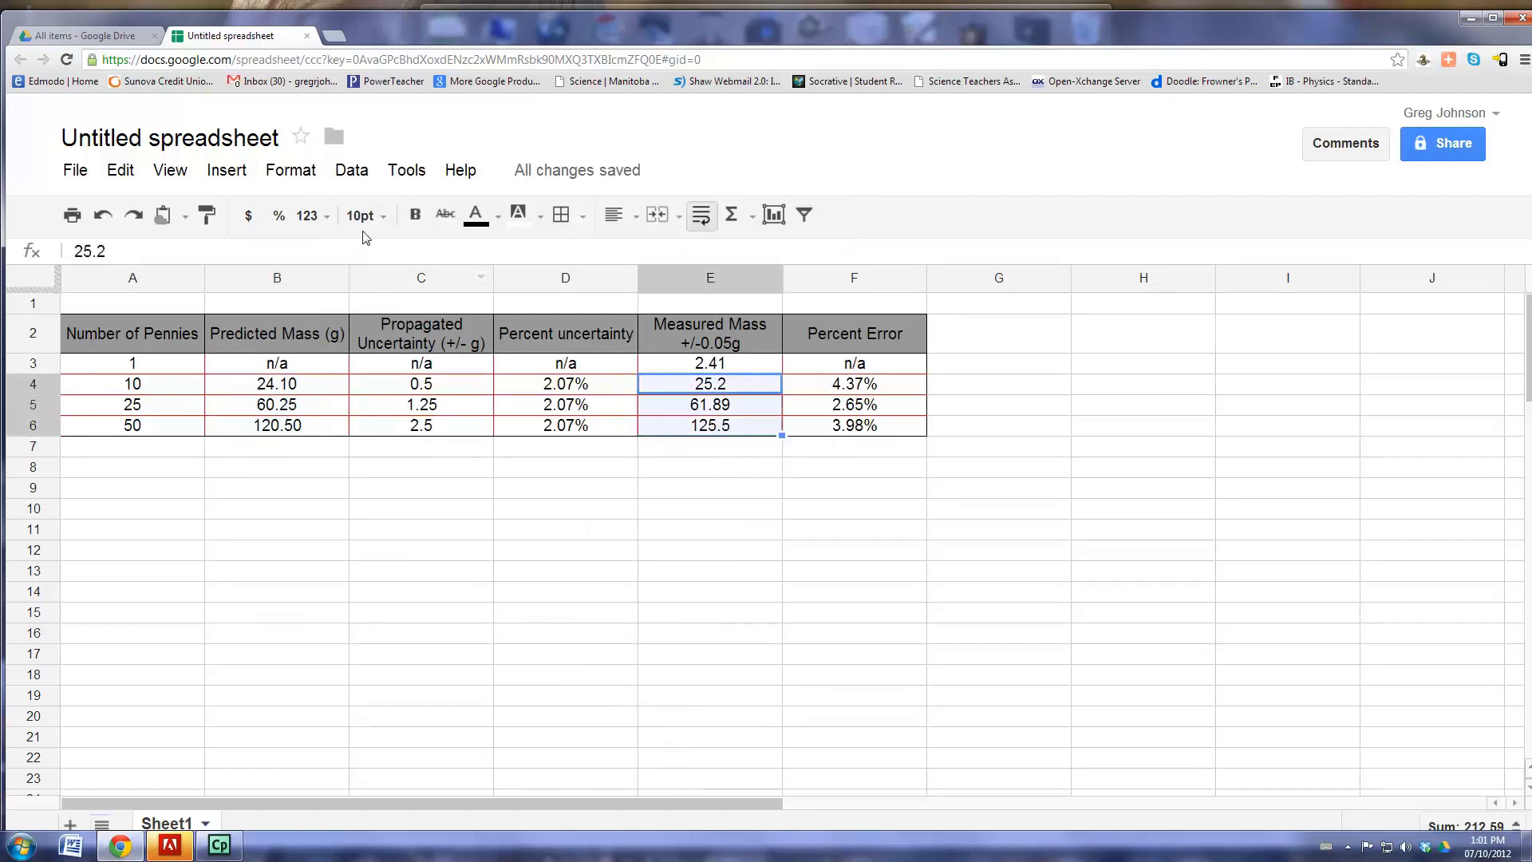
pyautogui.click(292, 172)
pyautogui.moveTo(323, 222)
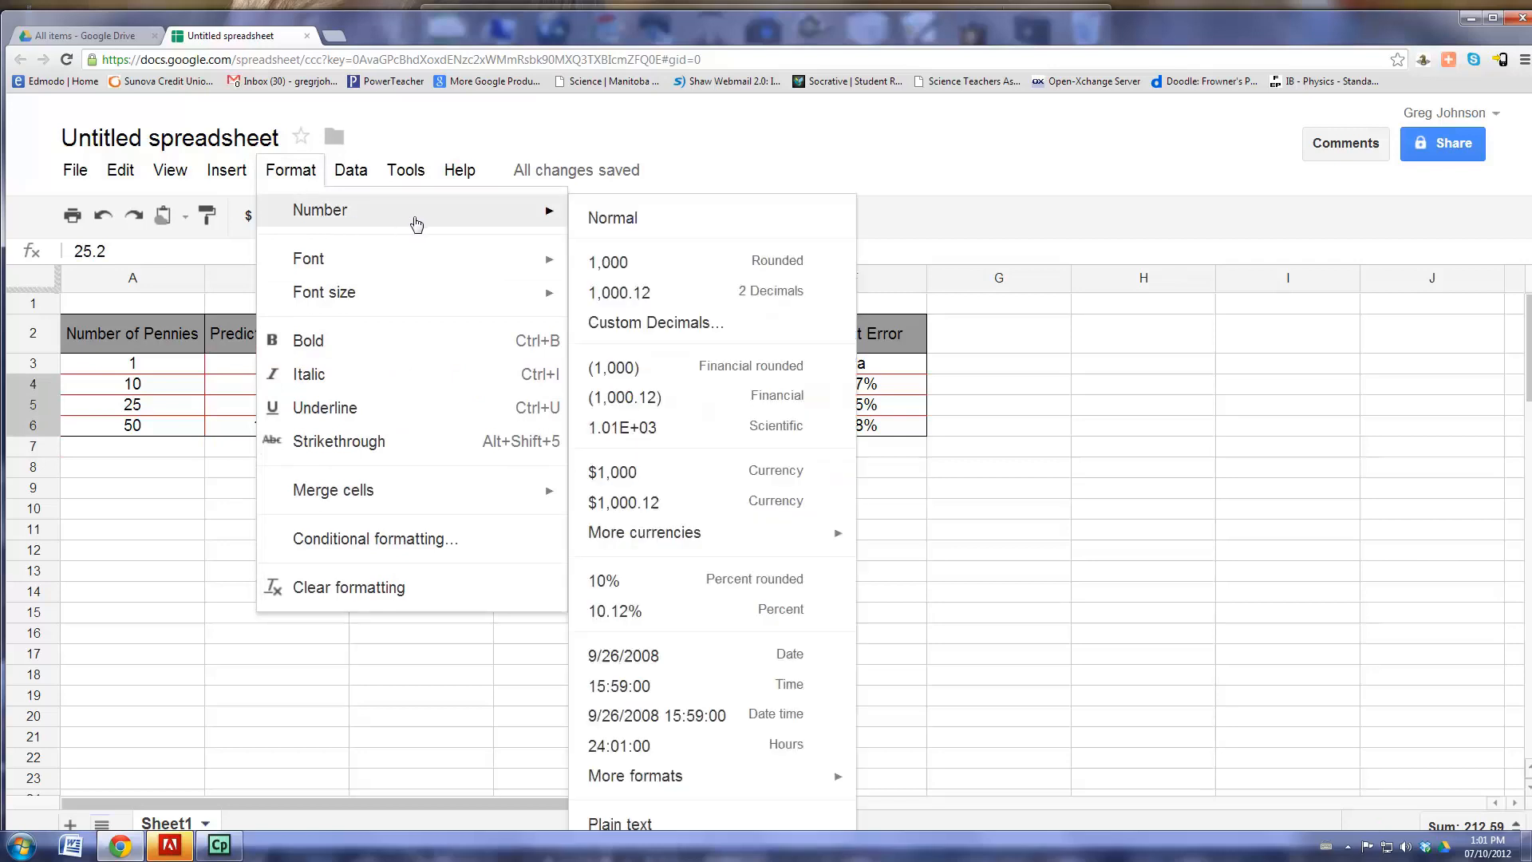
pyautogui.click(643, 293)
pyautogui.click(547, 530)
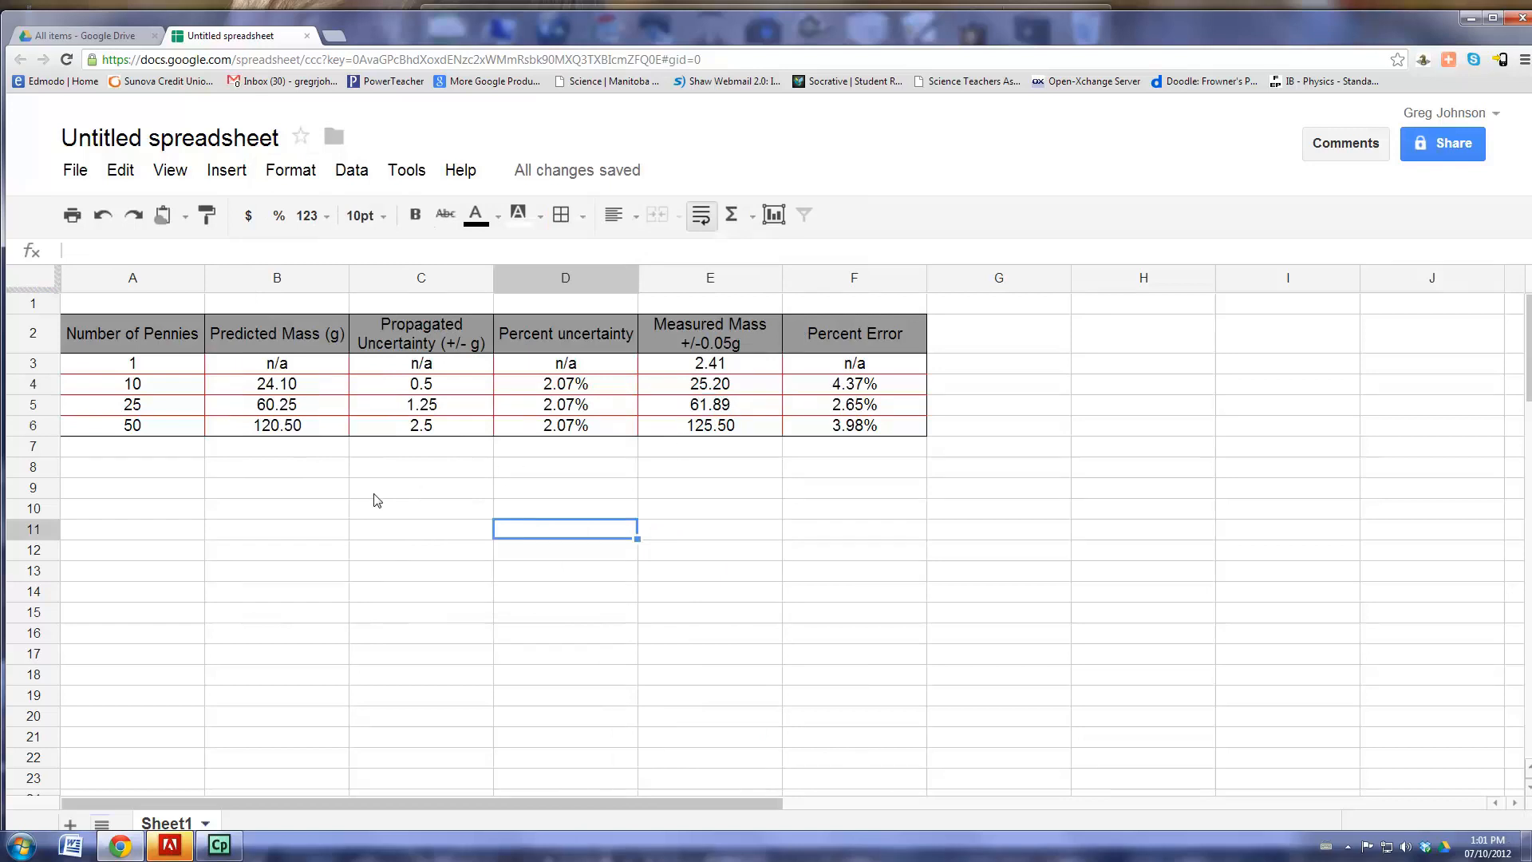
# Start a new chart with the Number of Pennies column (A2:A6) and the Measured Mass column (E2:E6) as its data ranges.
pyautogui.click(177, 471)
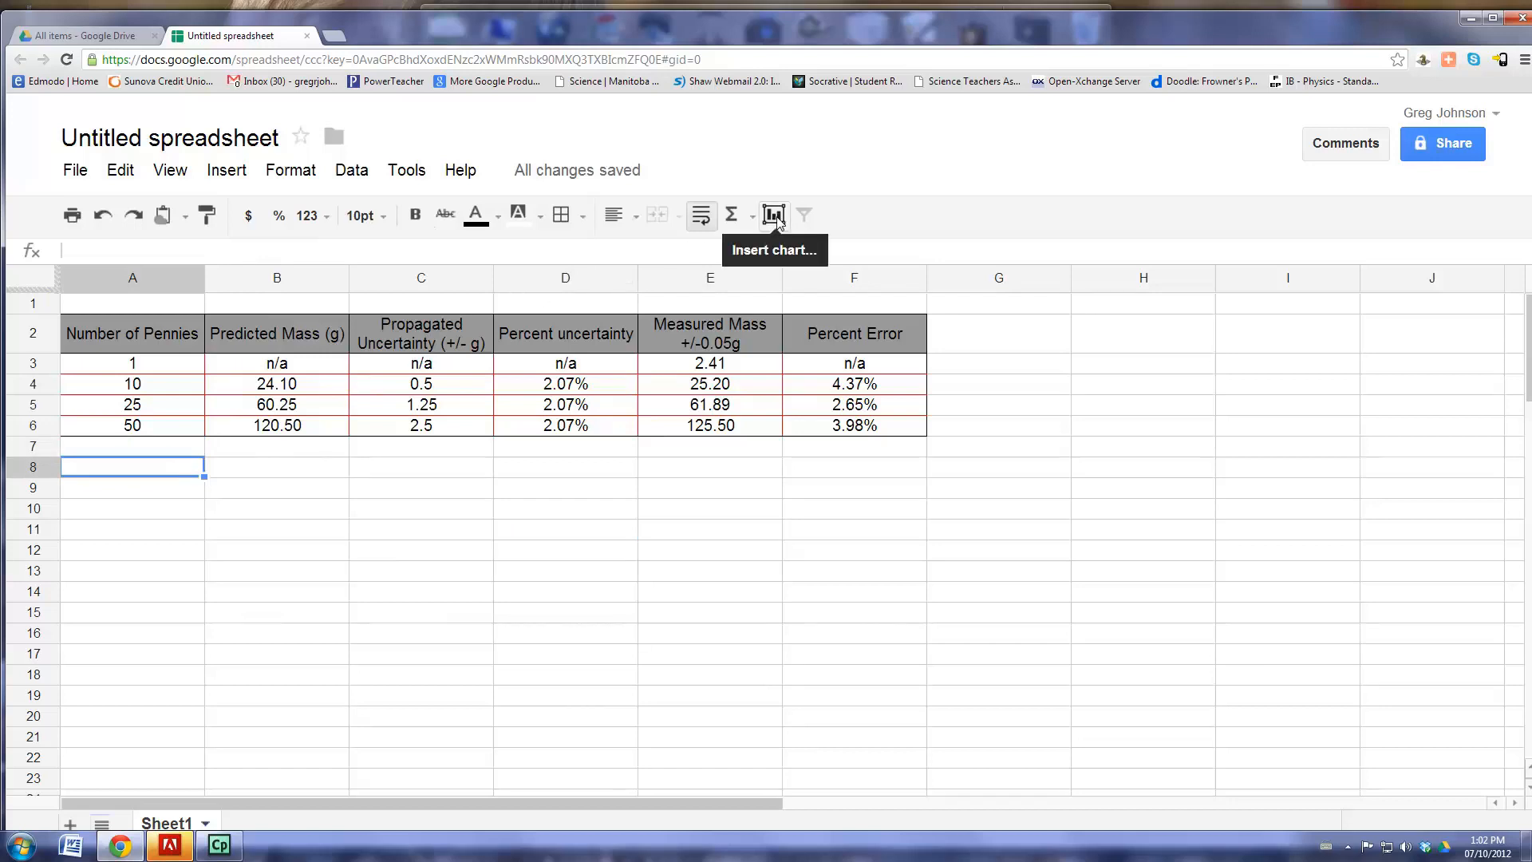
pyautogui.click(225, 172)
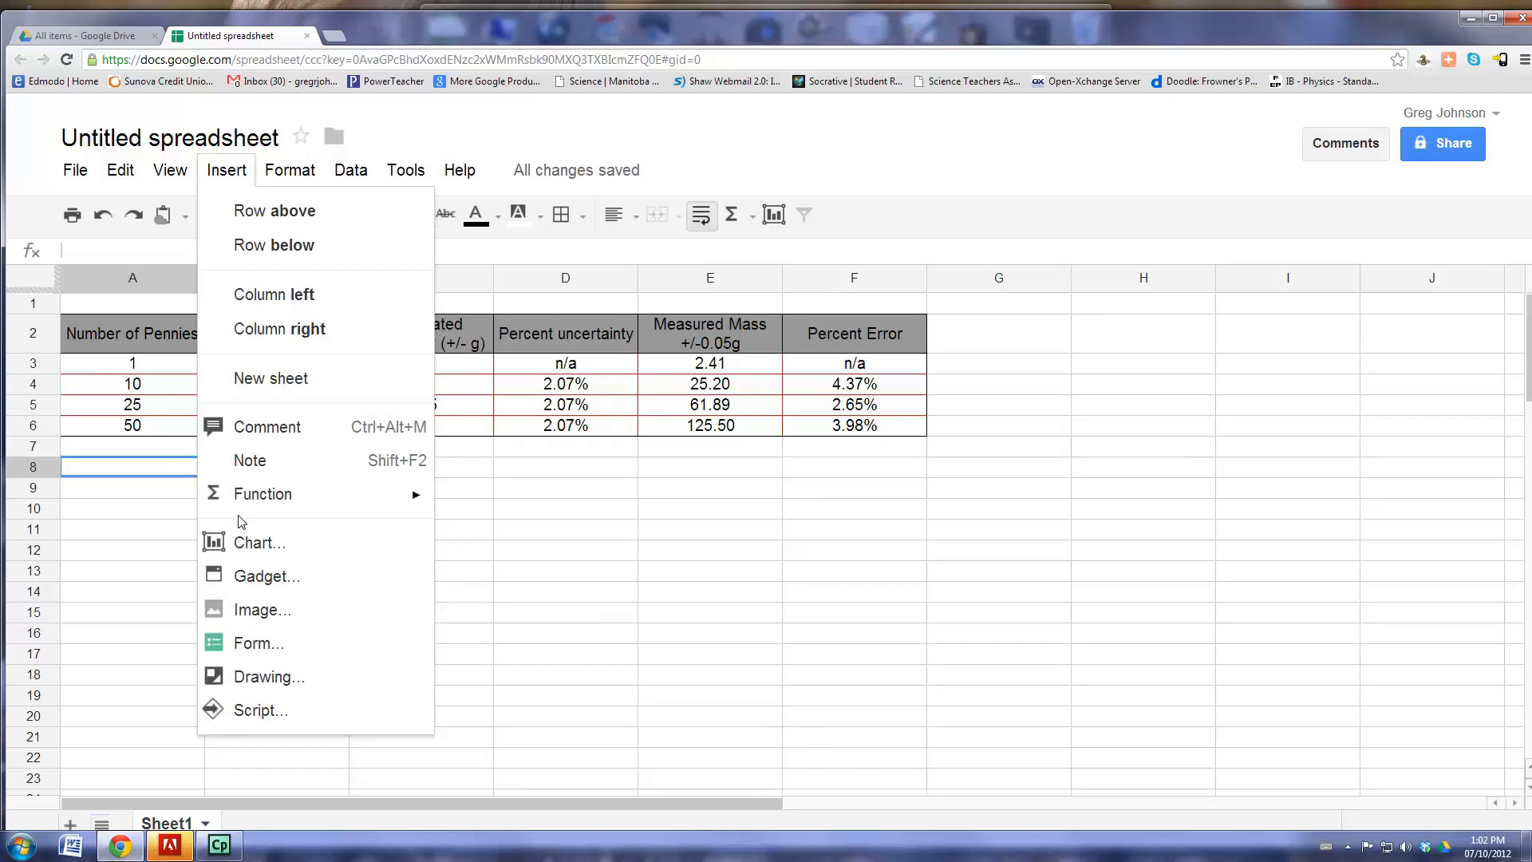
pyautogui.click(251, 543)
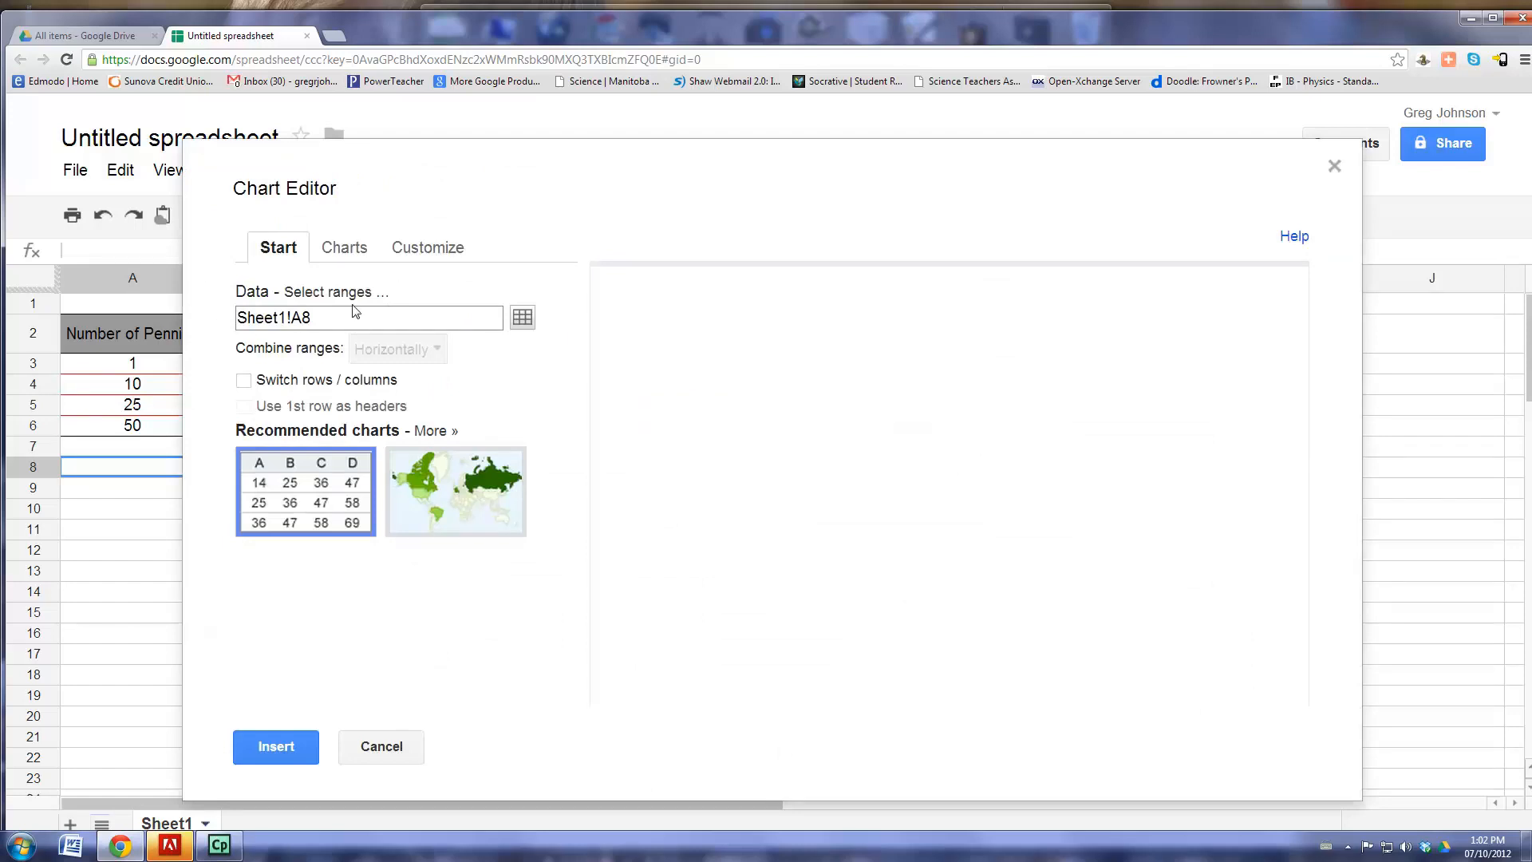
pyautogui.click(522, 319)
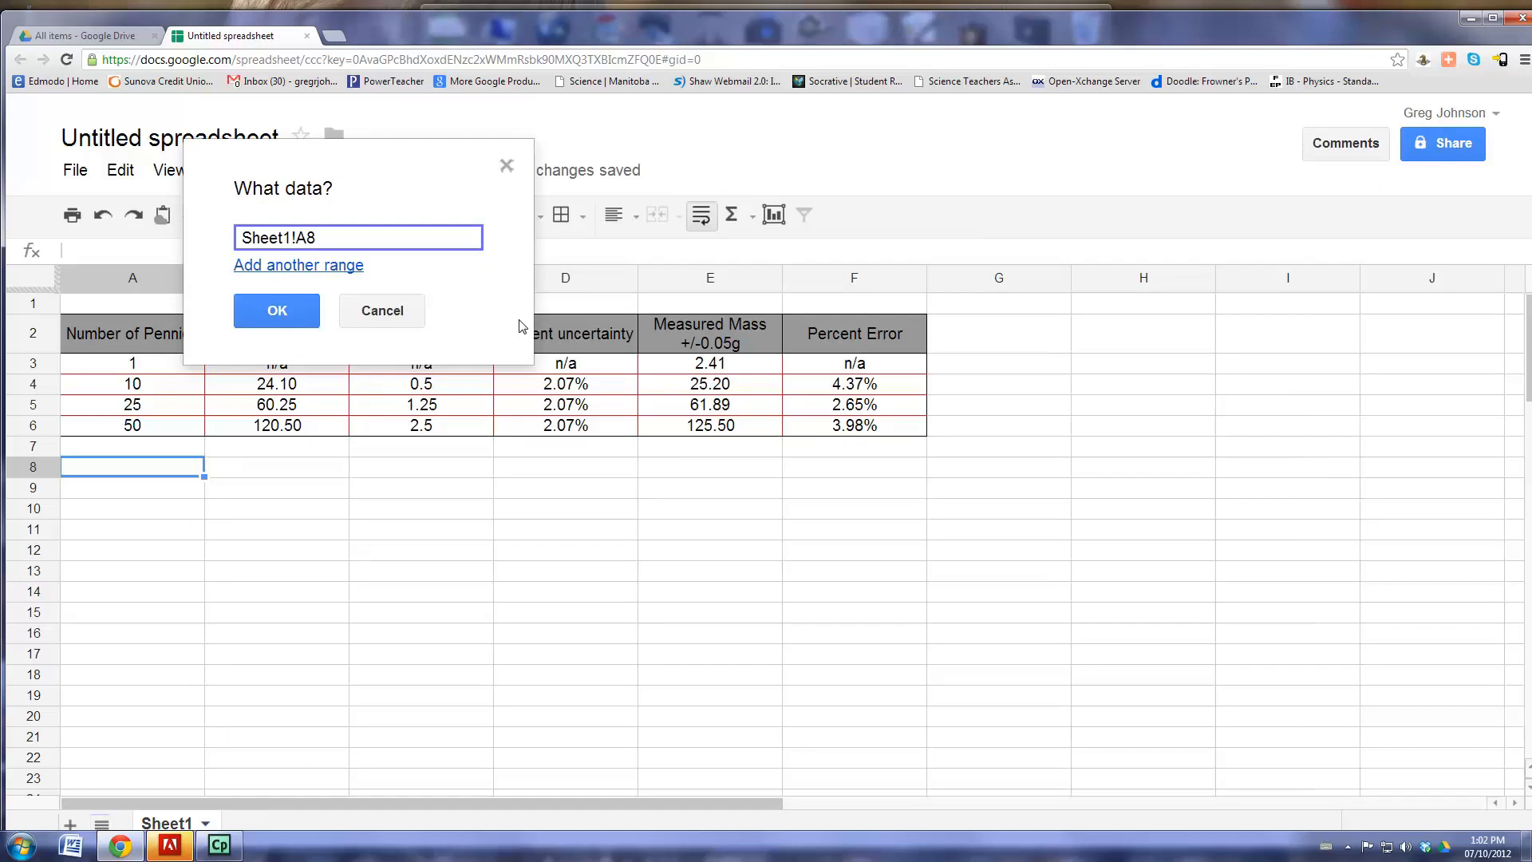
pyautogui.moveTo(391, 185); pyautogui.dragTo(898, 515)
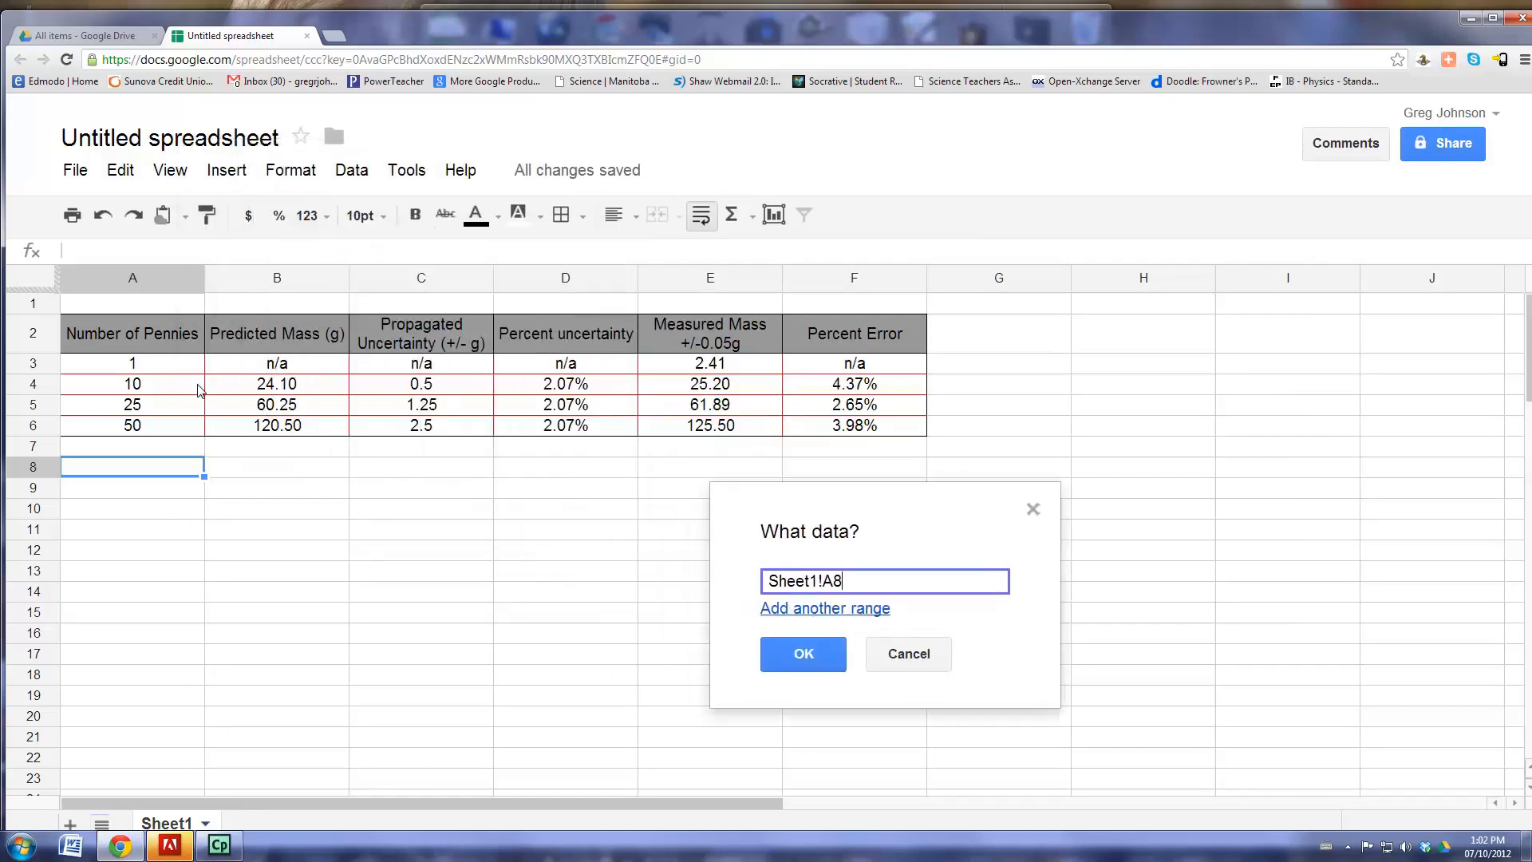
pyautogui.moveTo(152, 332); pyautogui.dragTo(146, 430)
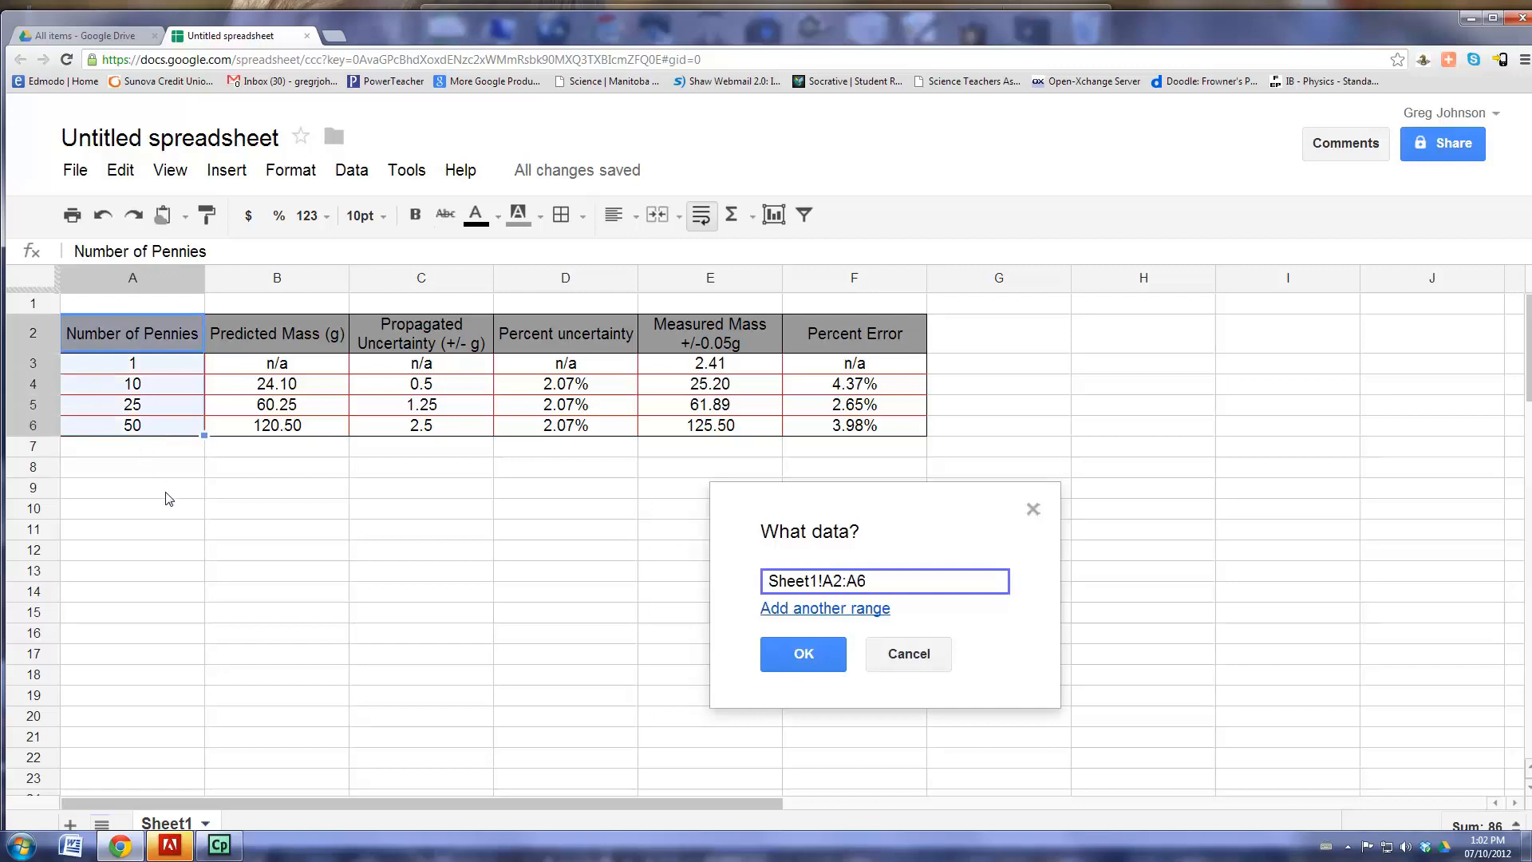
pyautogui.click(782, 608)
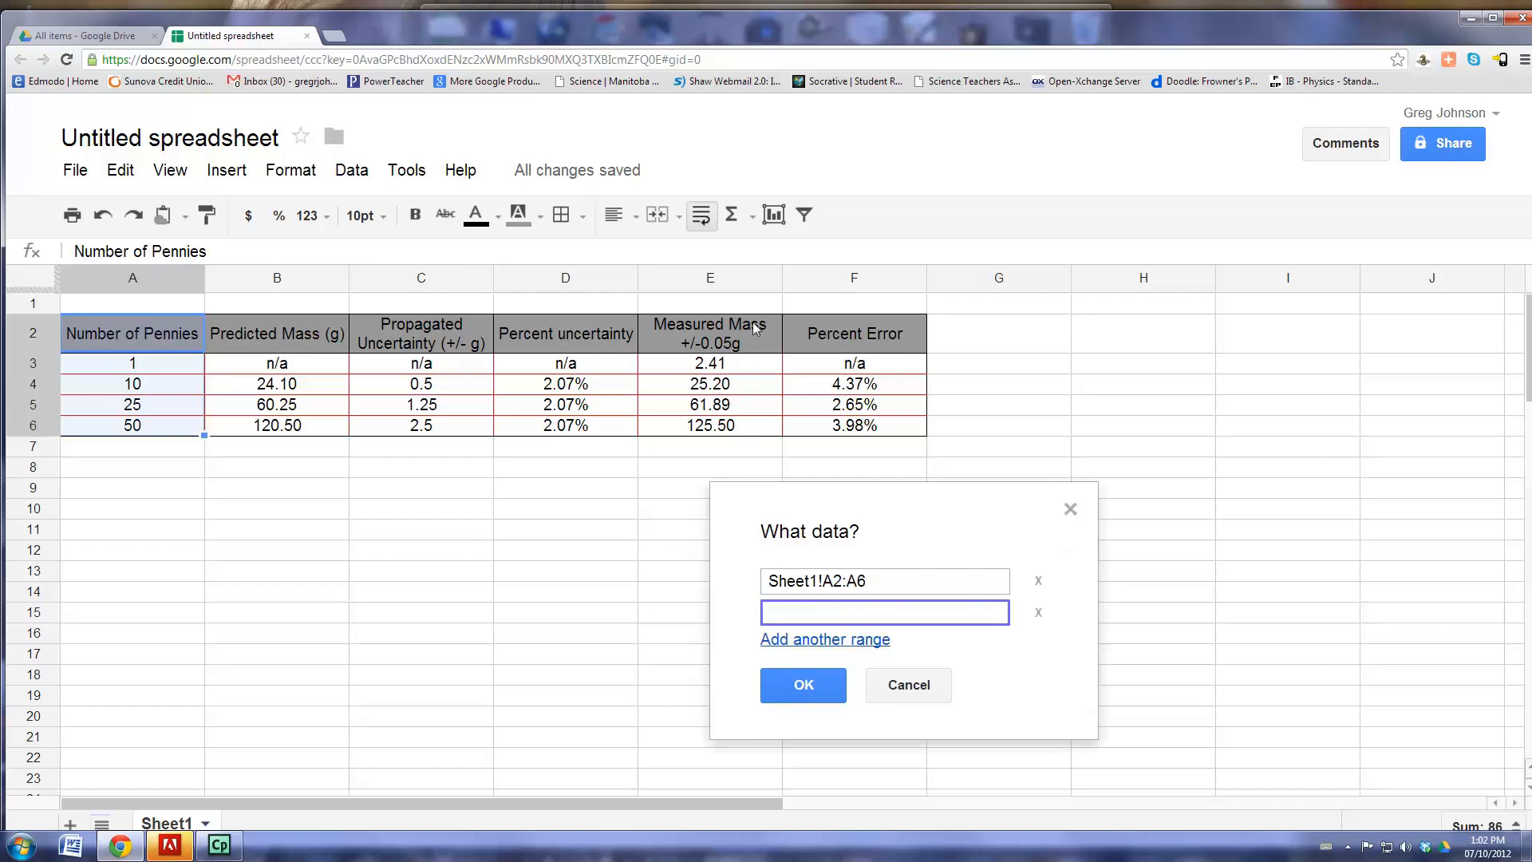
pyautogui.moveTo(755, 328); pyautogui.dragTo(753, 429)
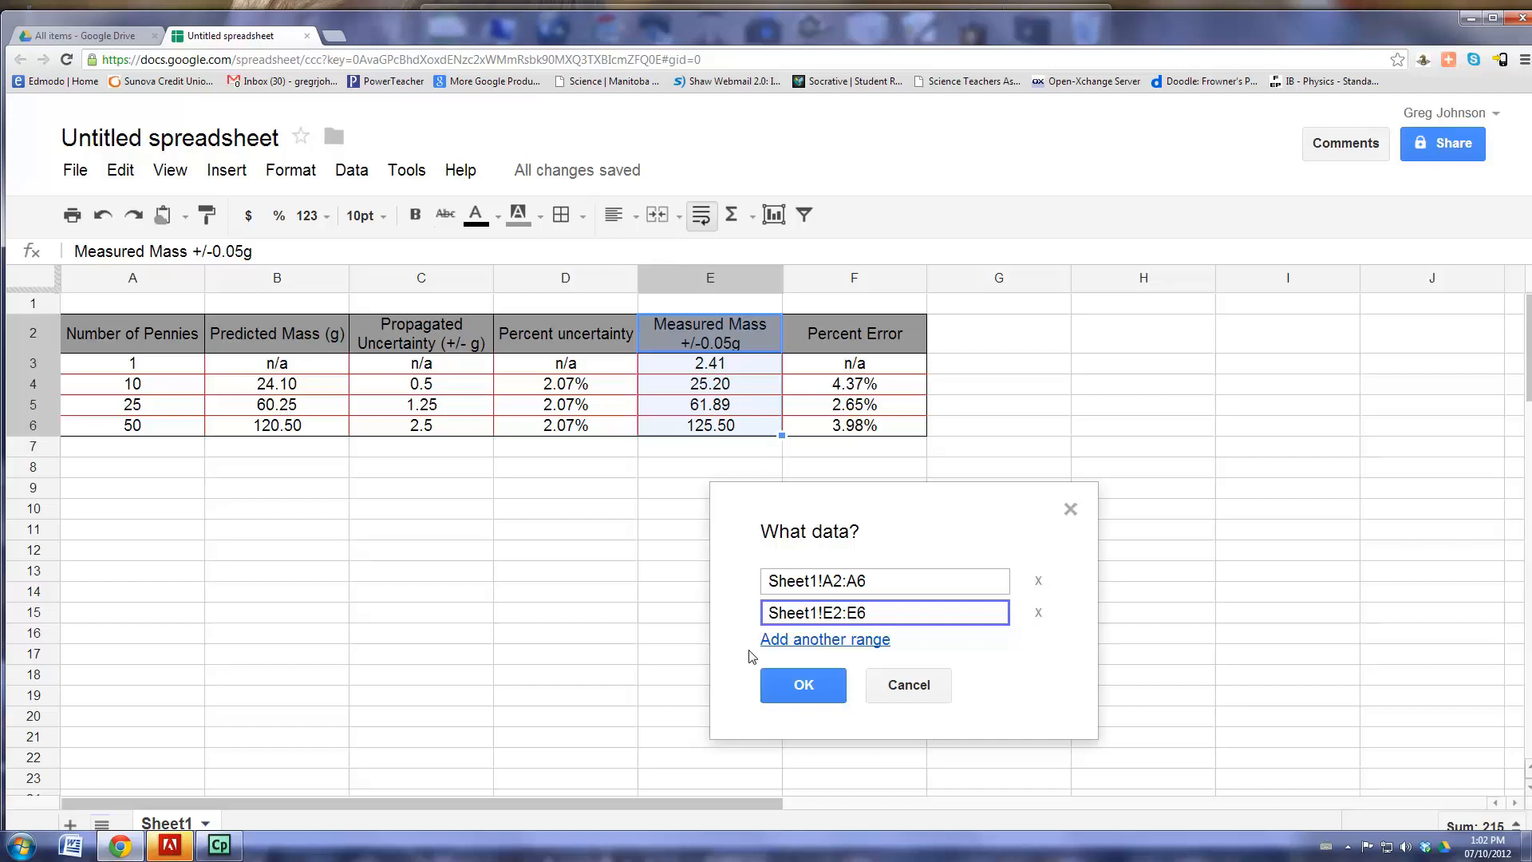
pyautogui.click(778, 683)
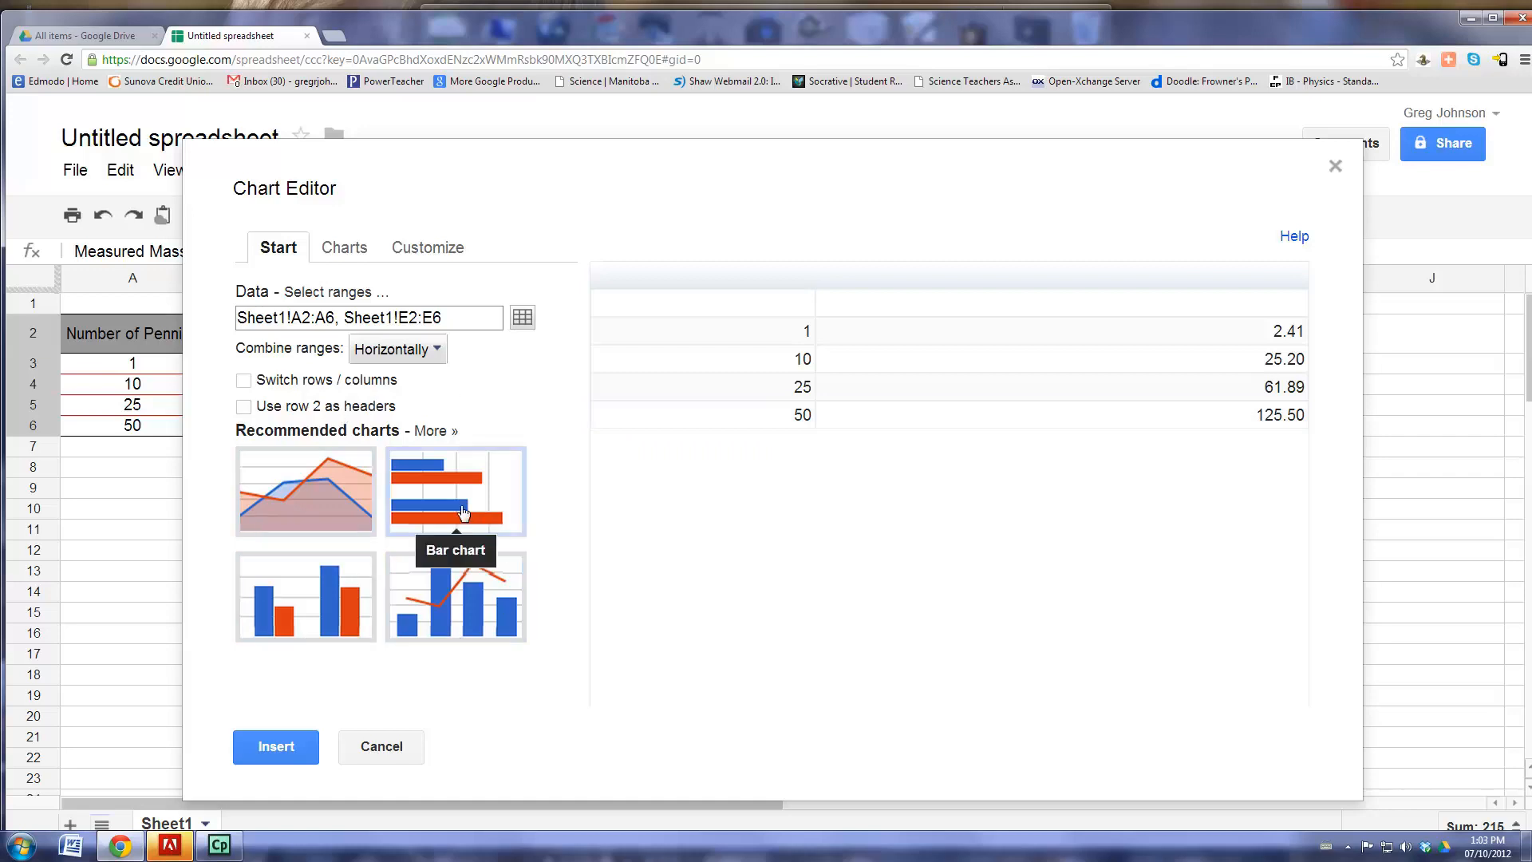
# Choose the plain straight-segment line chart as the chart type.
pyautogui.click(357, 260)
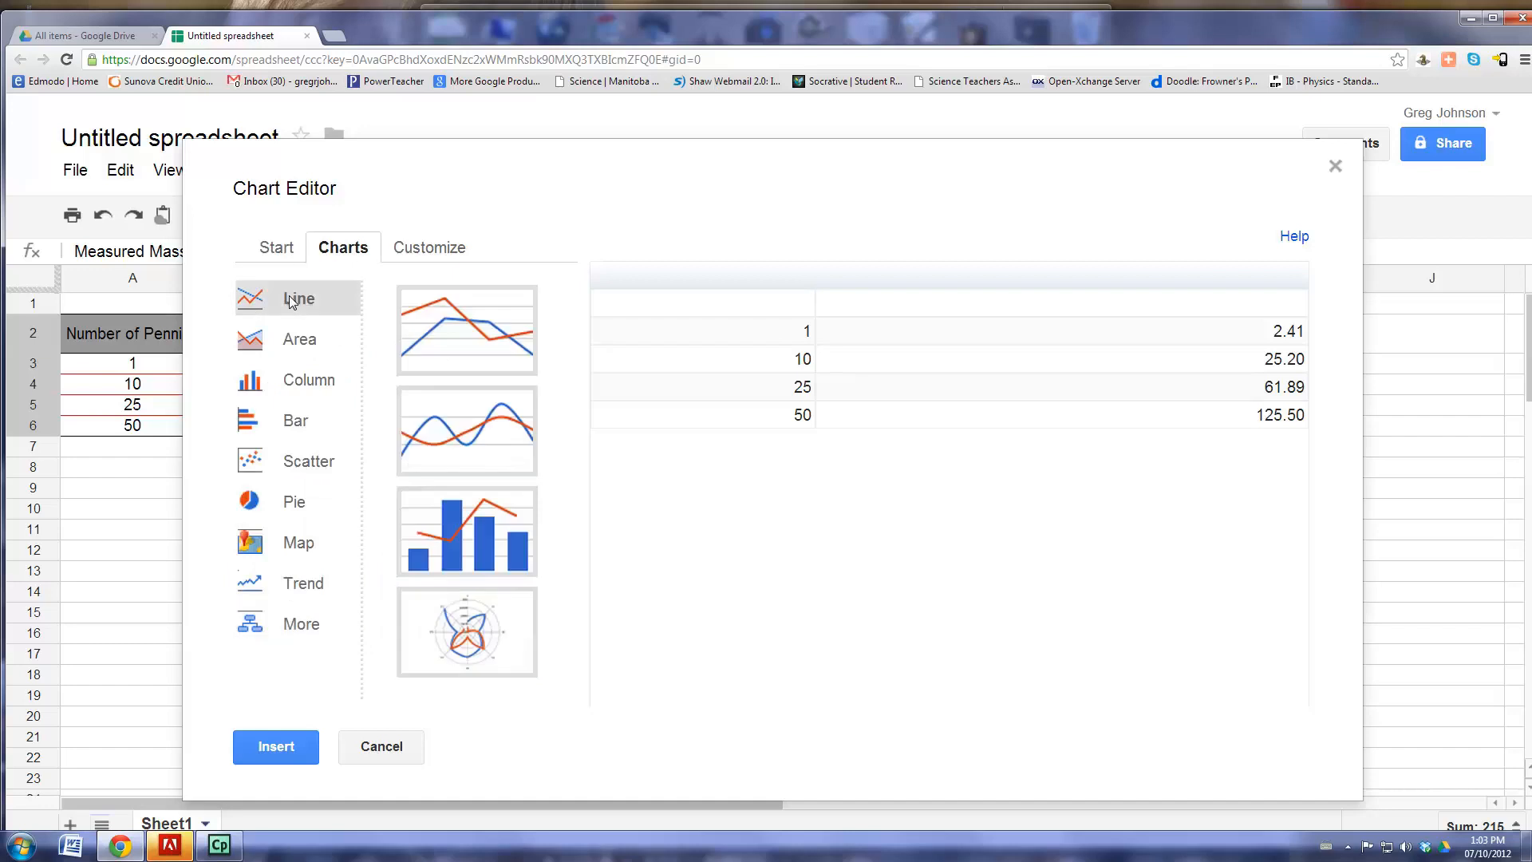
pyautogui.click(426, 321)
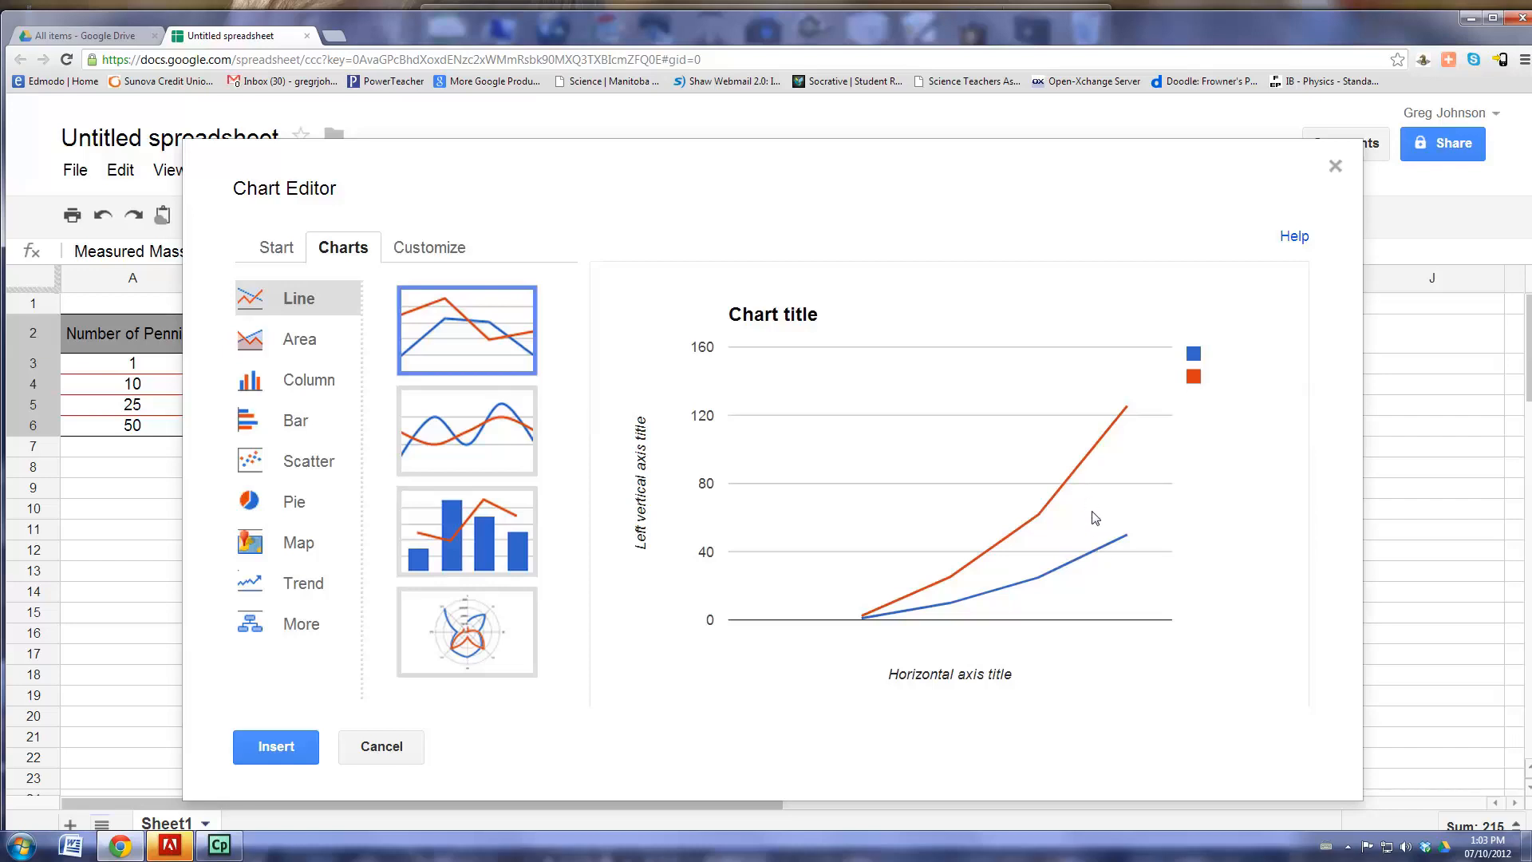
# Set the chart to use column A as labels and row 2 as headers.
pyautogui.click(268, 254)
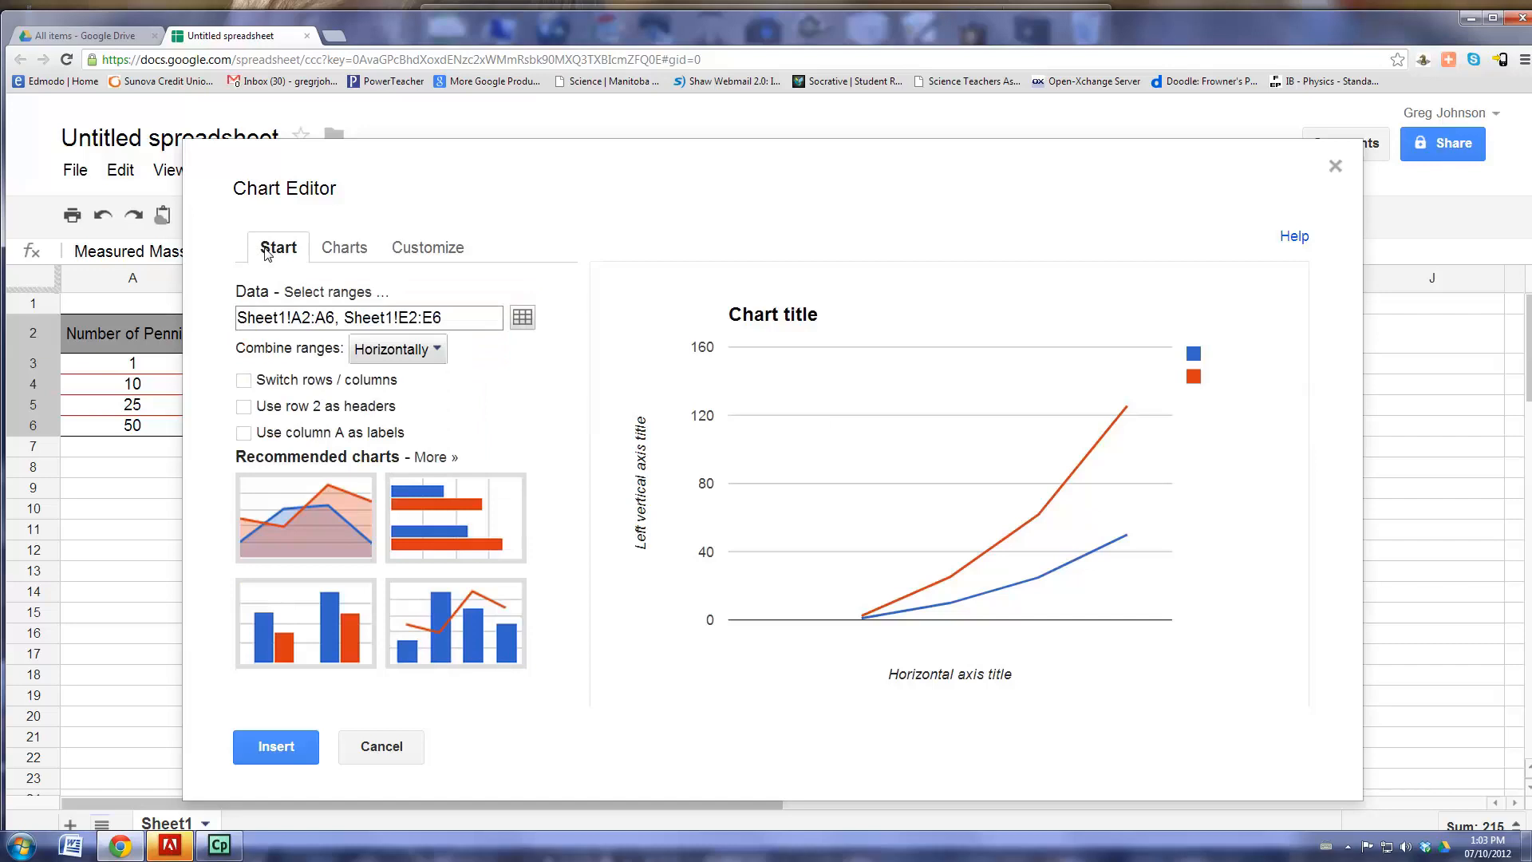
pyautogui.click(244, 434)
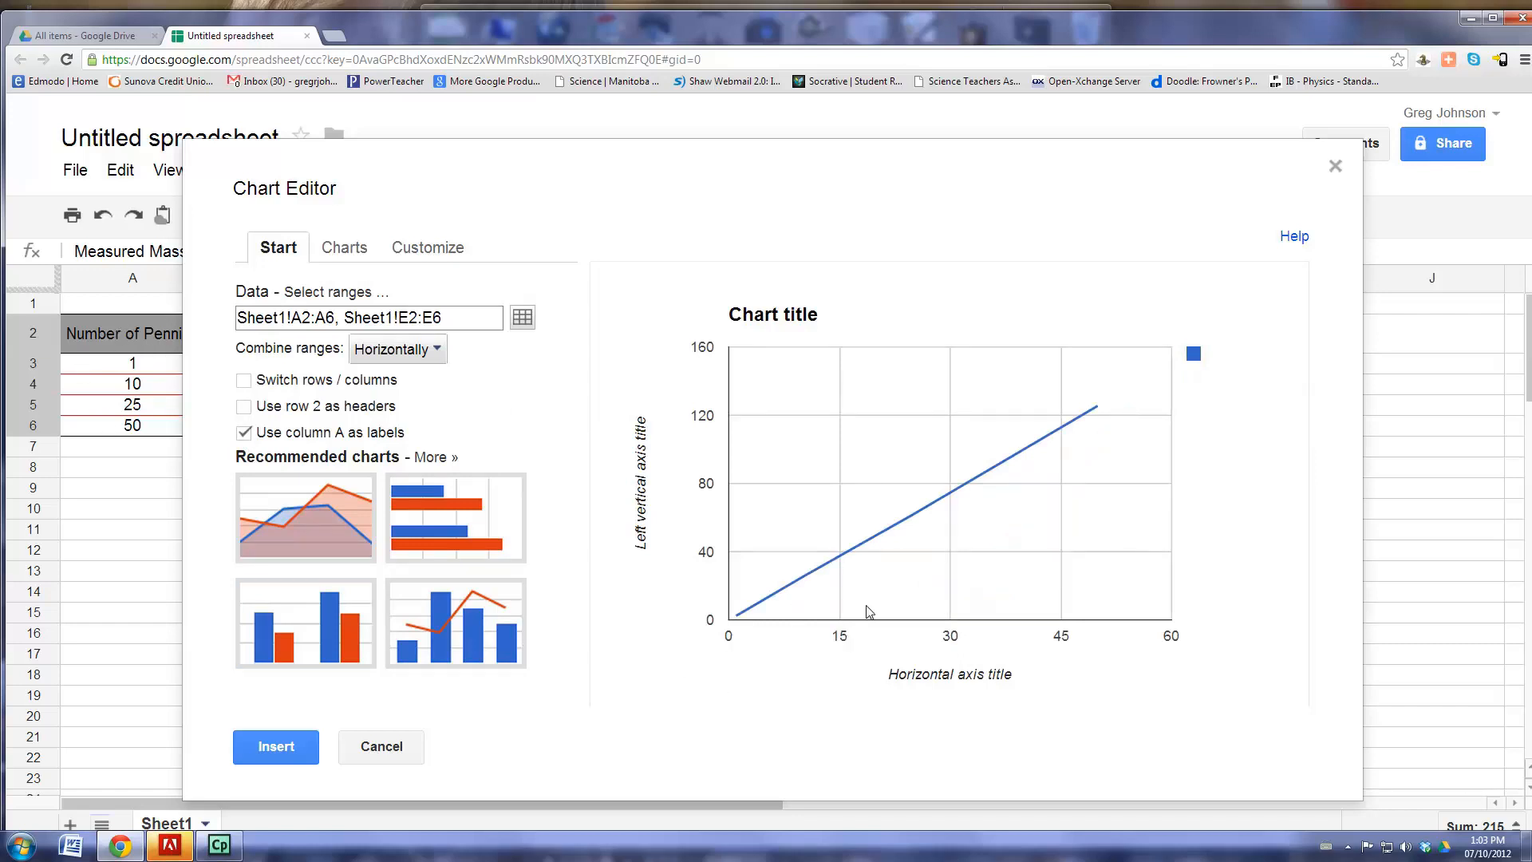
pyautogui.moveTo(735, 623)
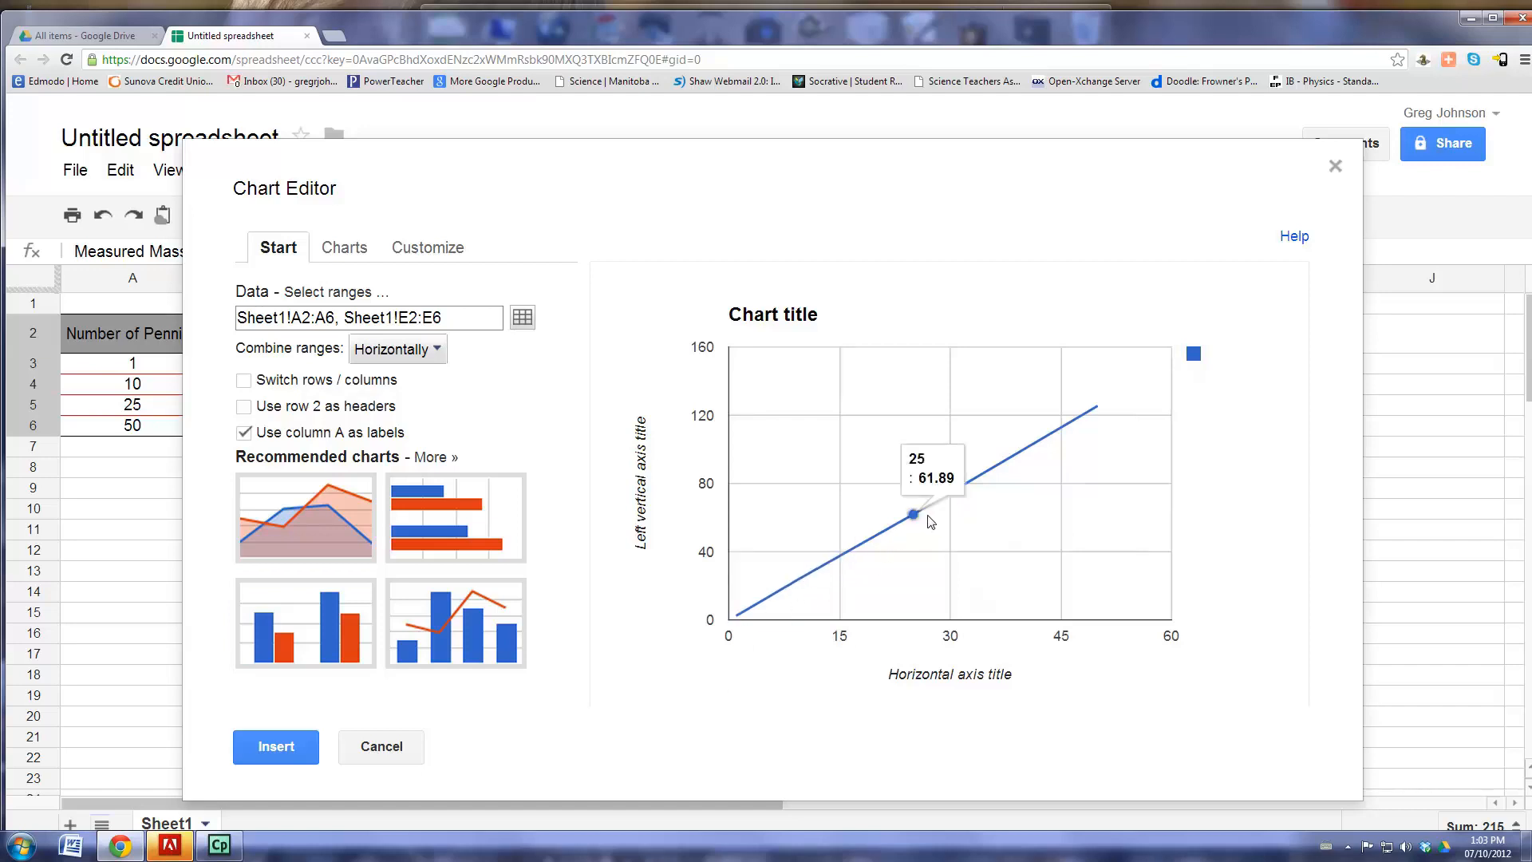
pyautogui.moveTo(1098, 408)
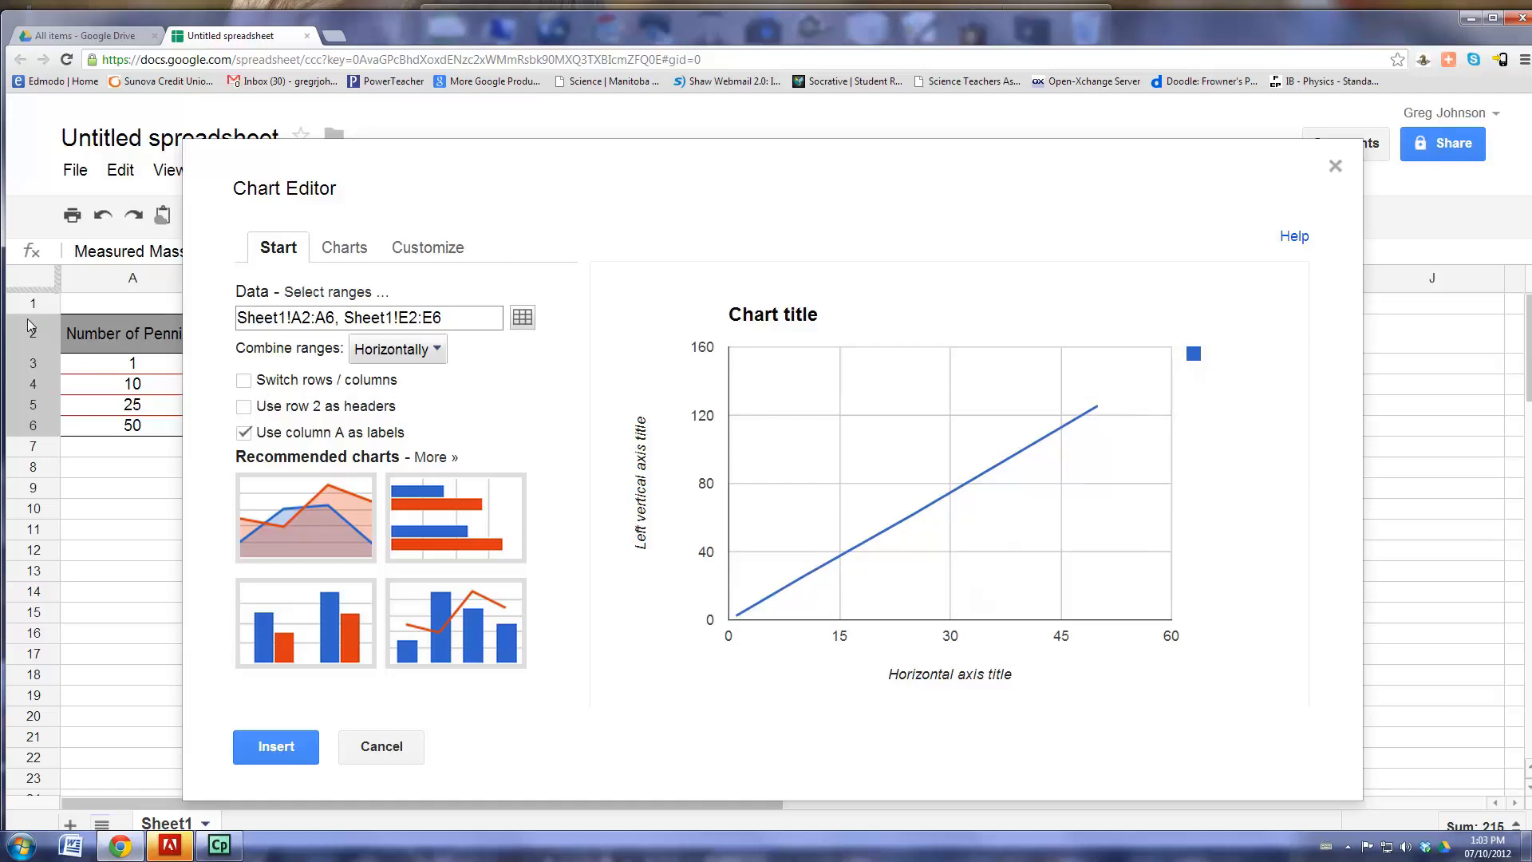
pyautogui.moveTo(426, 173); pyautogui.dragTo(698, 223)
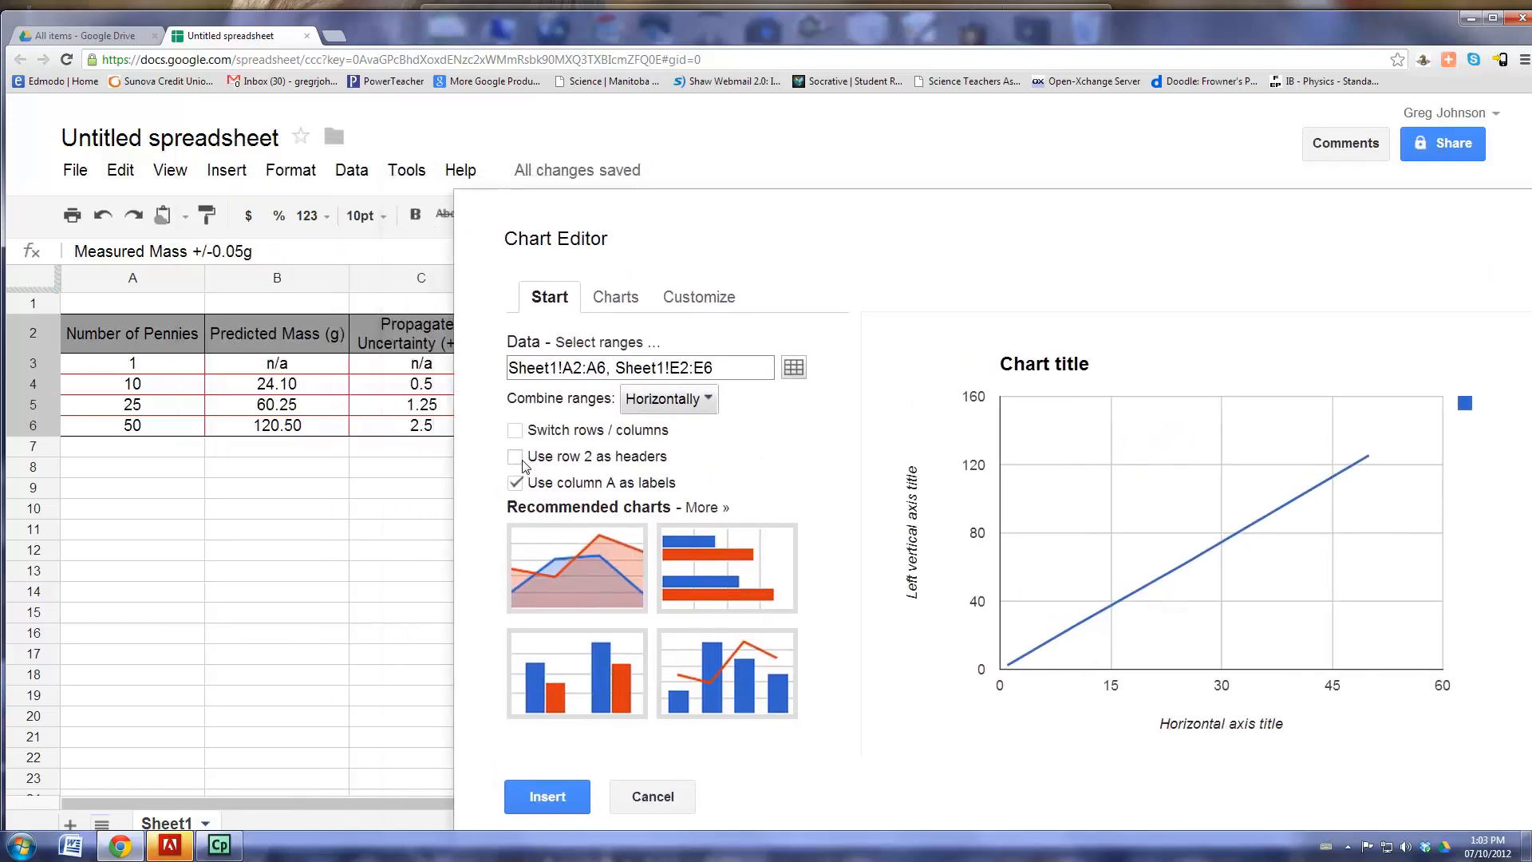
pyautogui.click(515, 457)
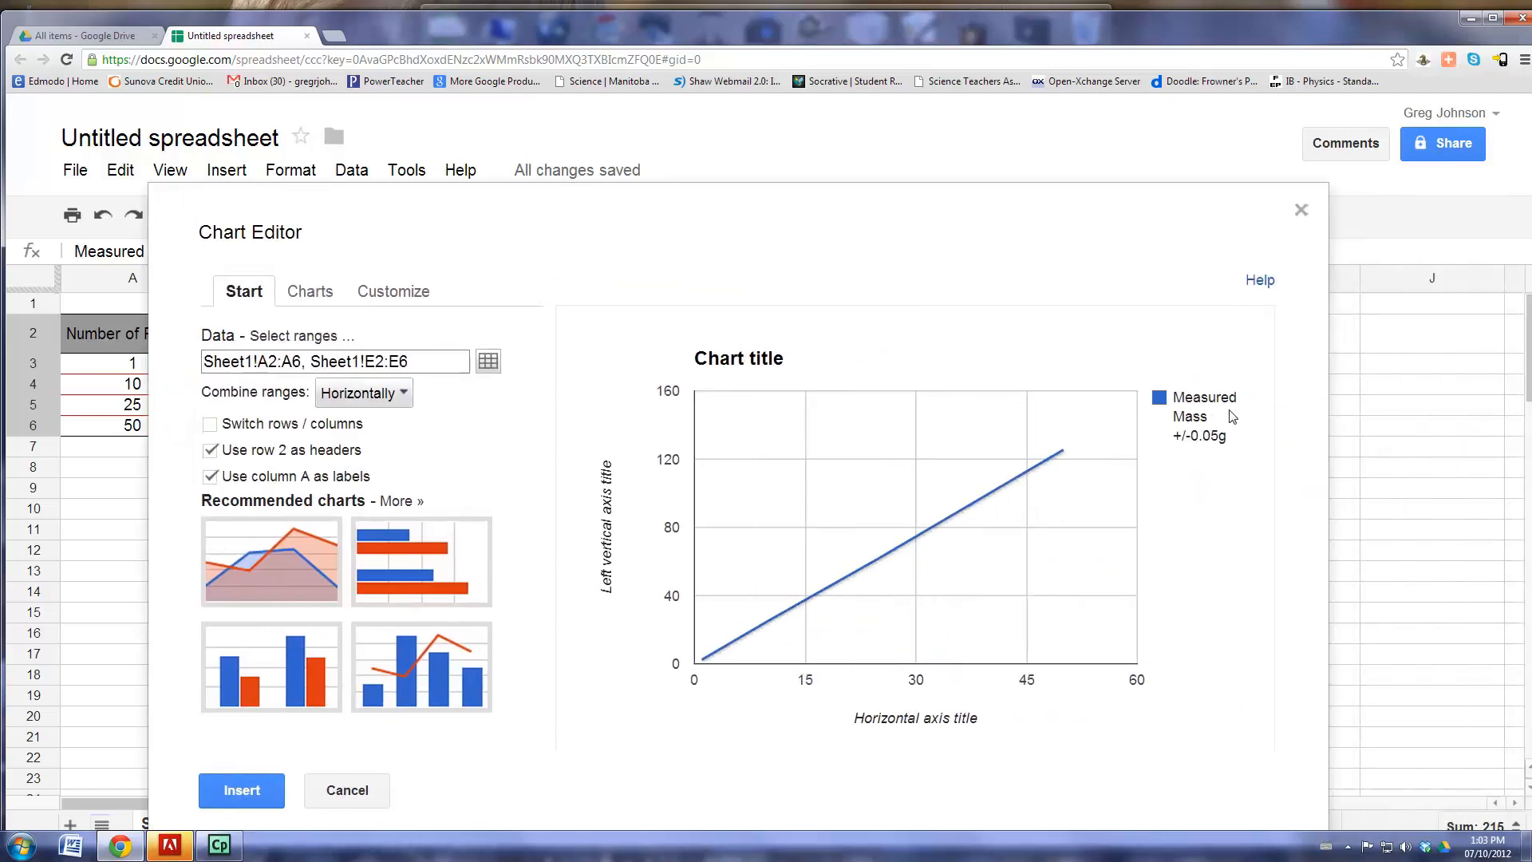
# Set the chart title to "Mass vs. Number of Pennies".
pyautogui.click(361, 293)
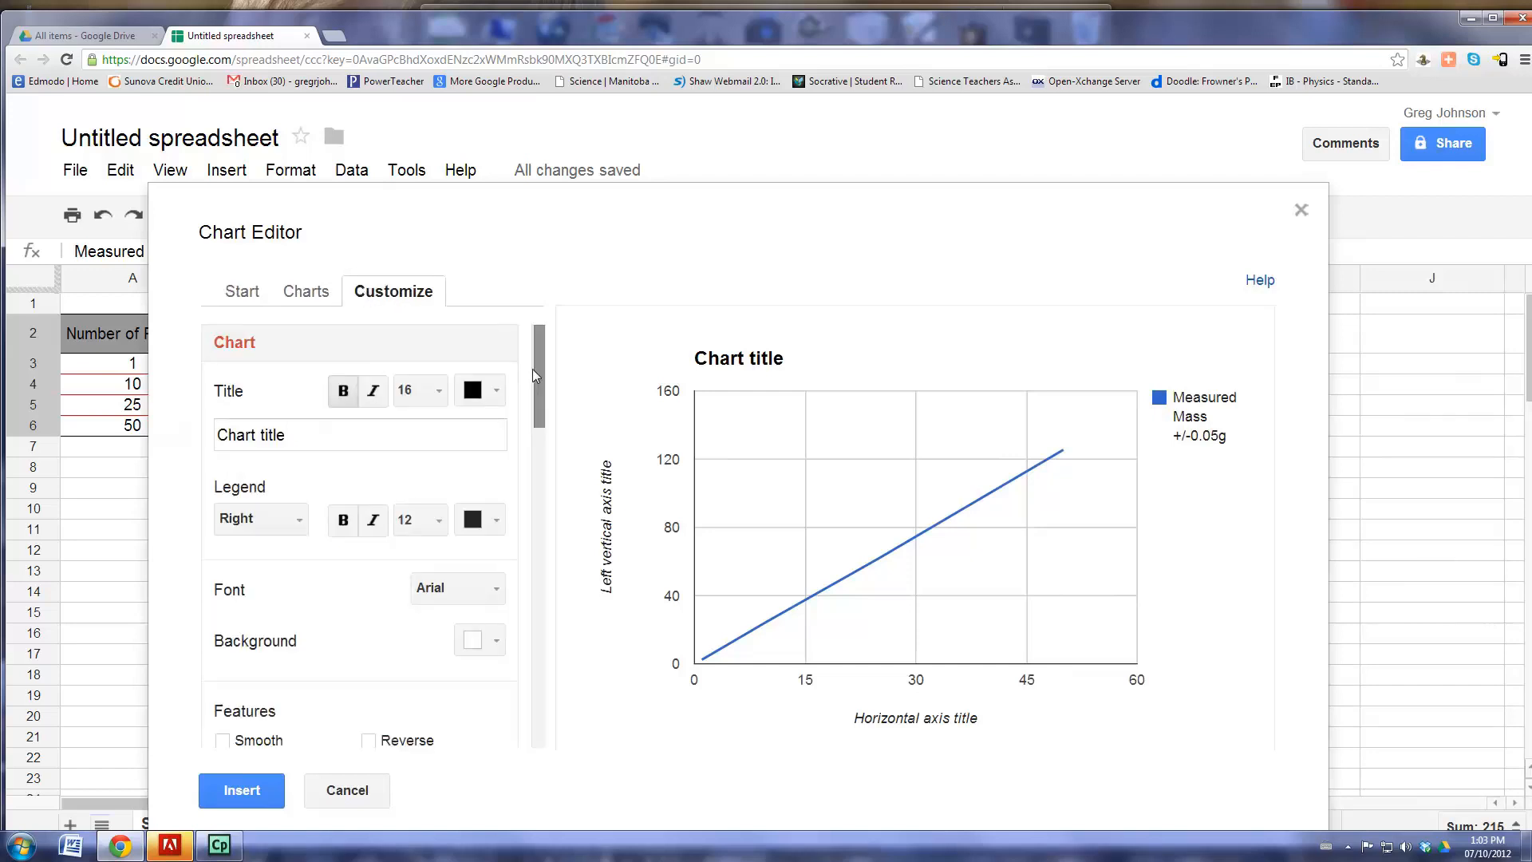
pyautogui.moveTo(386, 434); pyautogui.dragTo(183, 439)
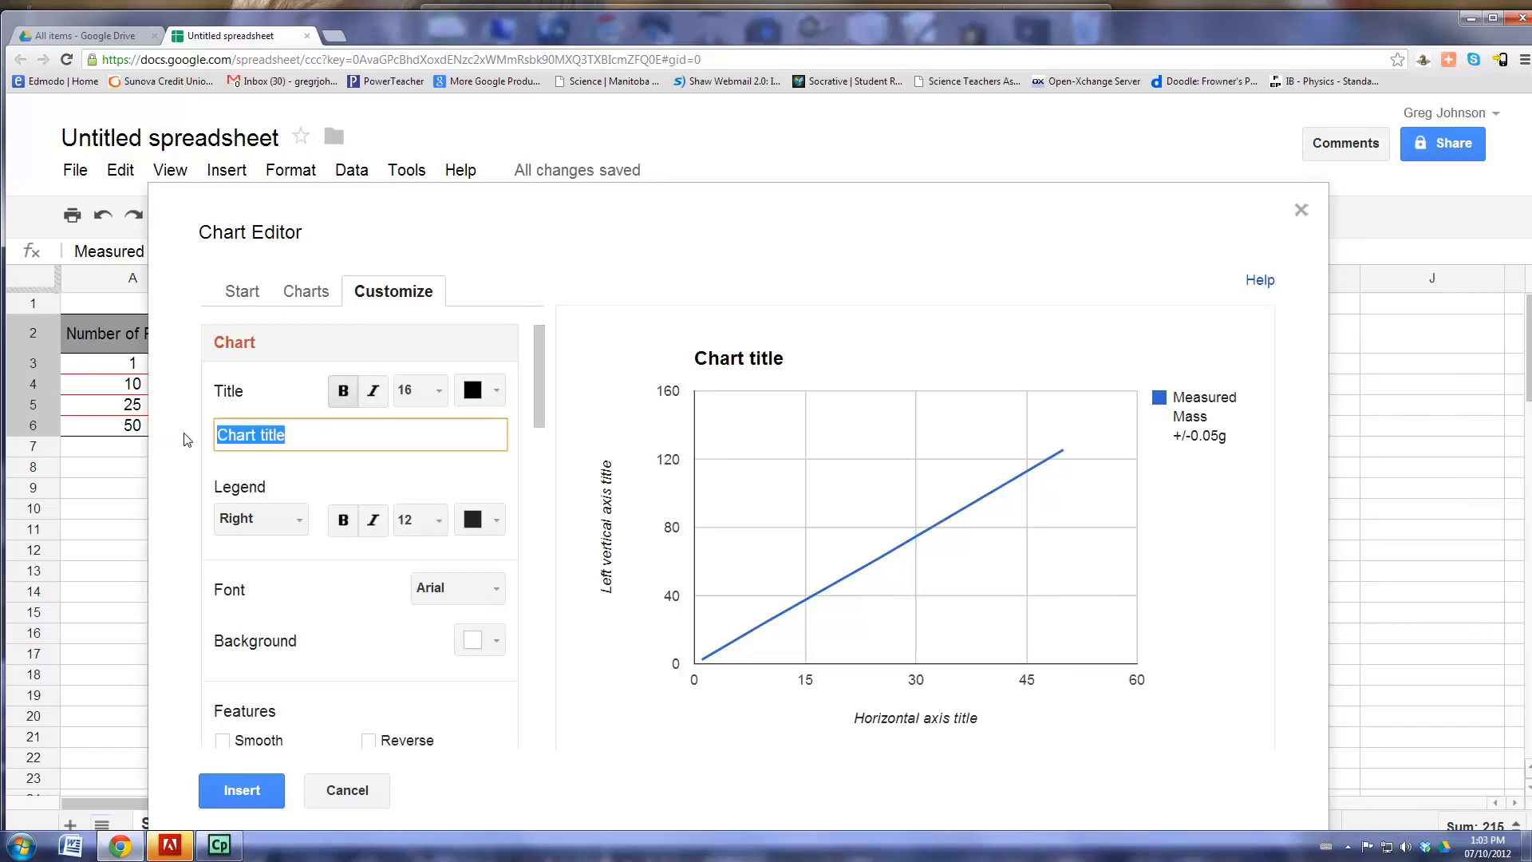
pyautogui.write('Mass')
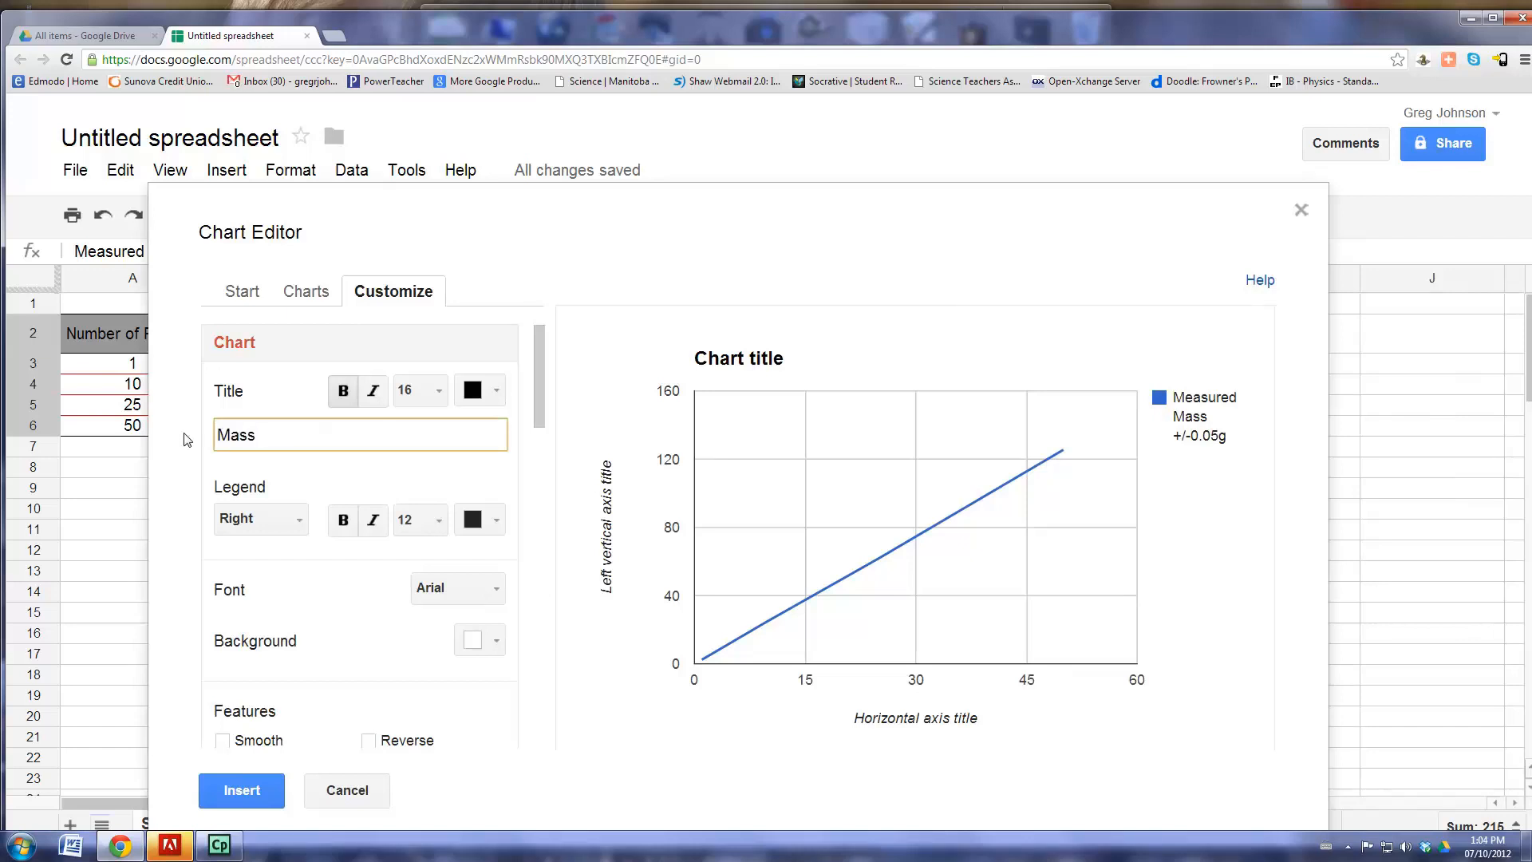
pyautogui.write(' vs. Number of Pennies')
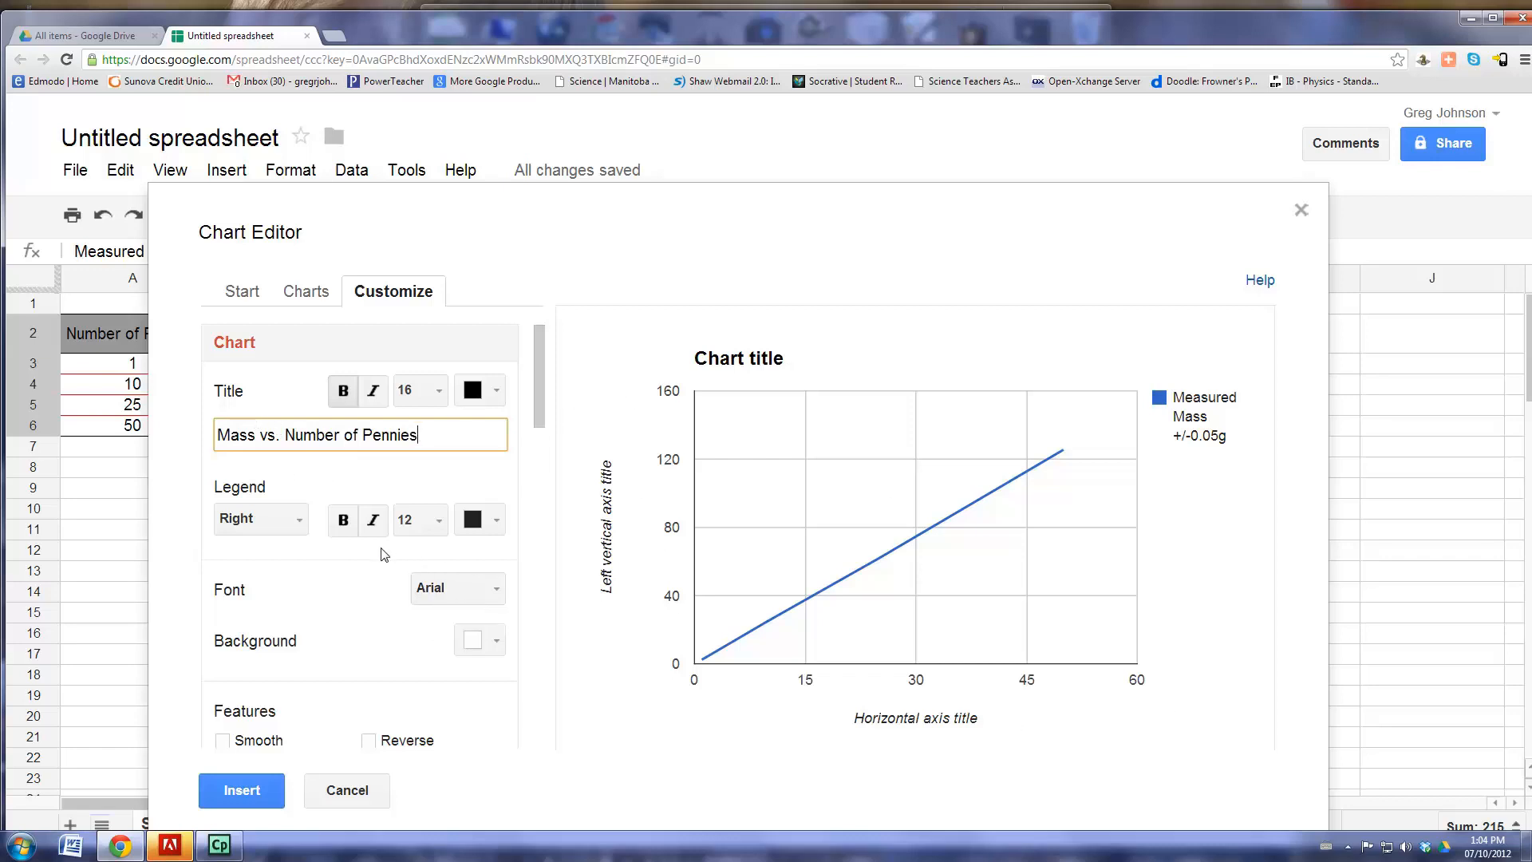
pyautogui.click(359, 565)
# Try a bright red chart background and restore it to white.
pyautogui.moveTo(540, 399); pyautogui.dragTo(541, 438)
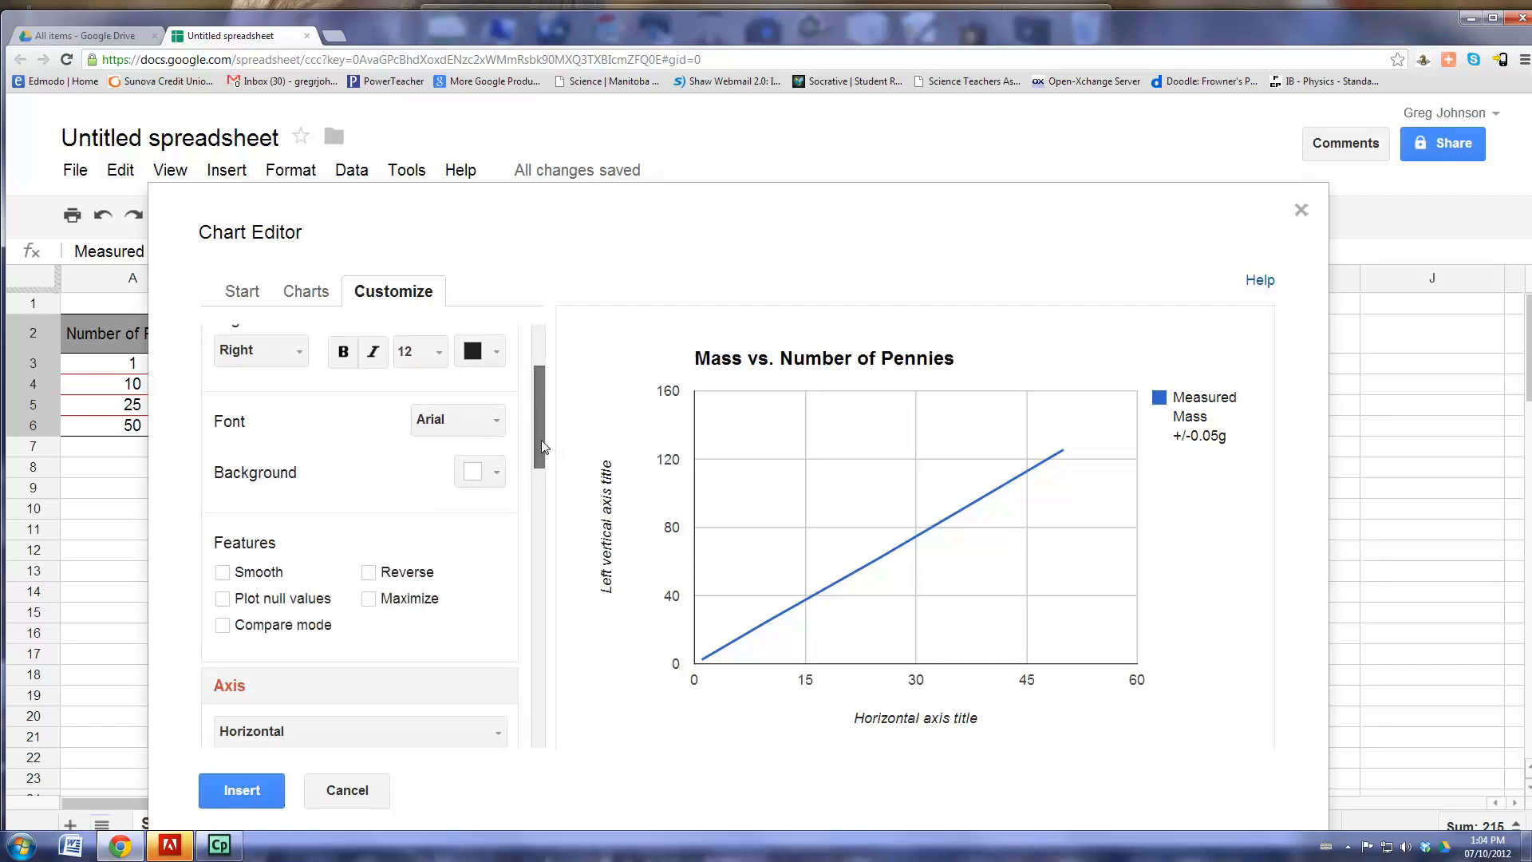
pyautogui.click(498, 469)
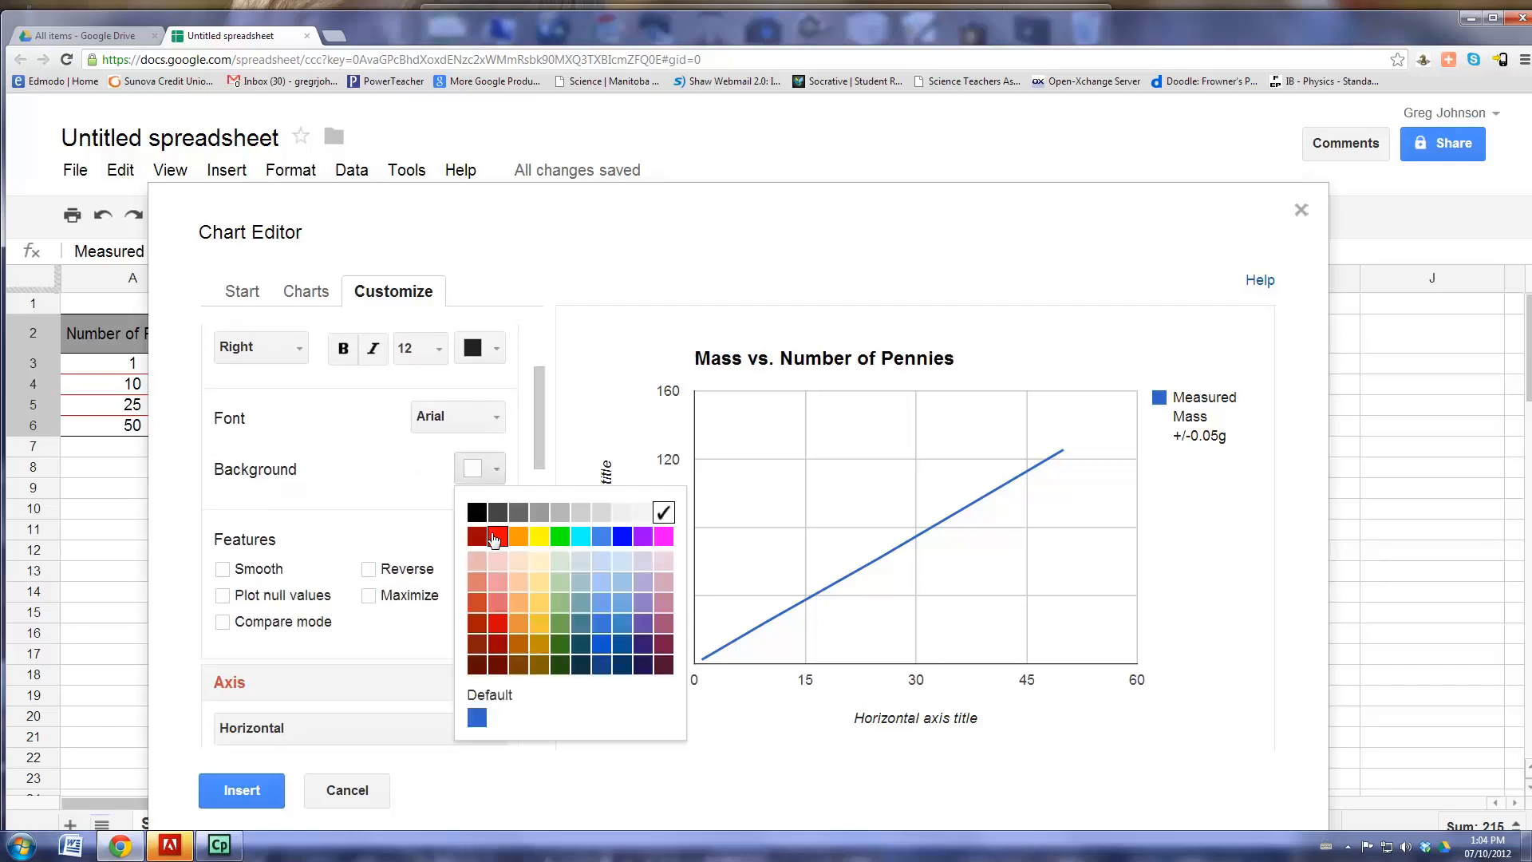
pyautogui.click(497, 536)
pyautogui.click(497, 479)
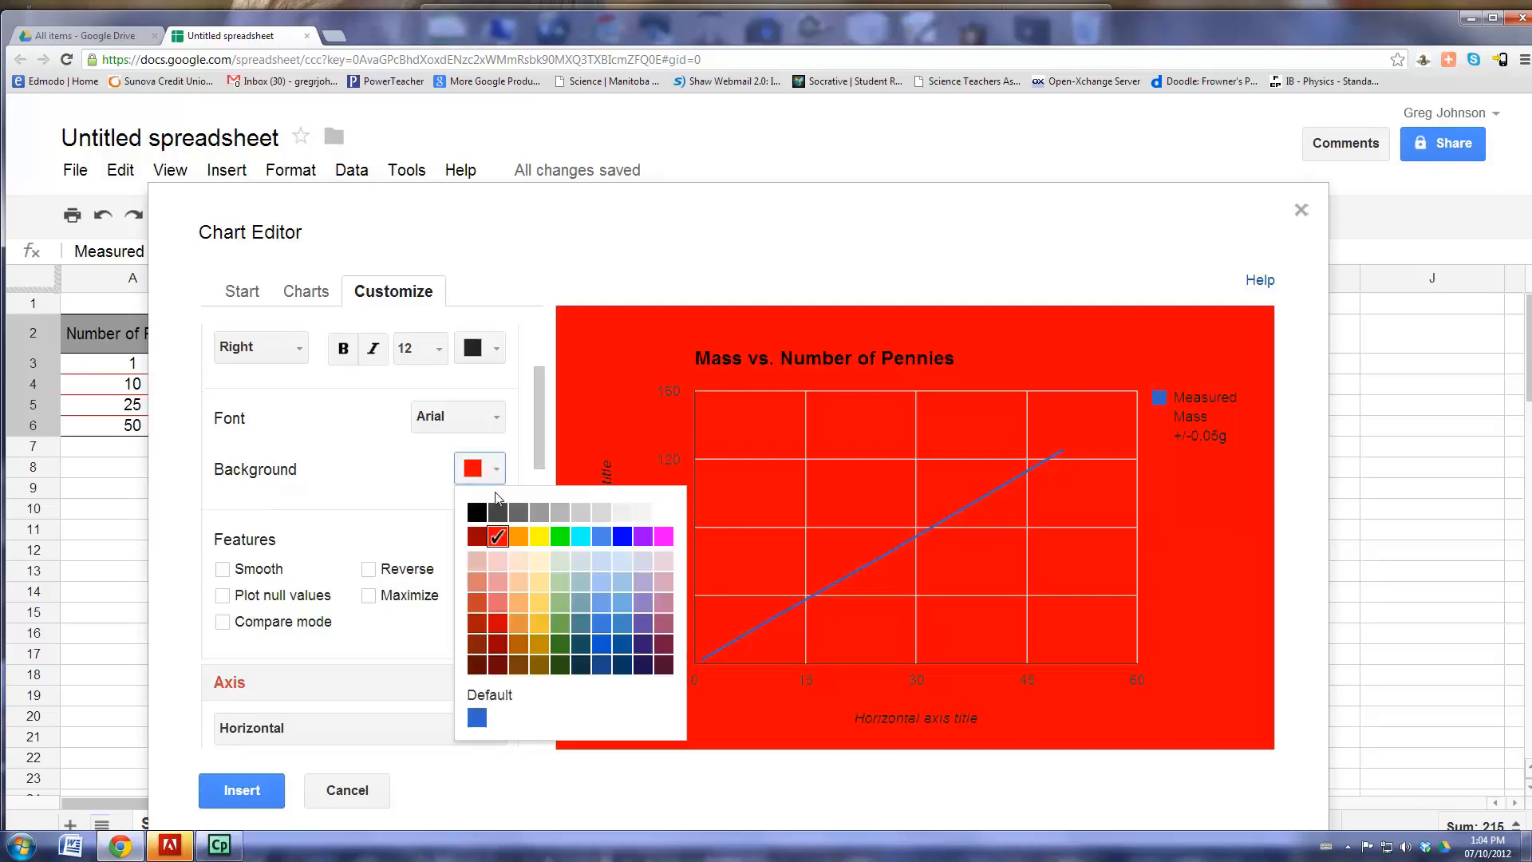
pyautogui.click(664, 515)
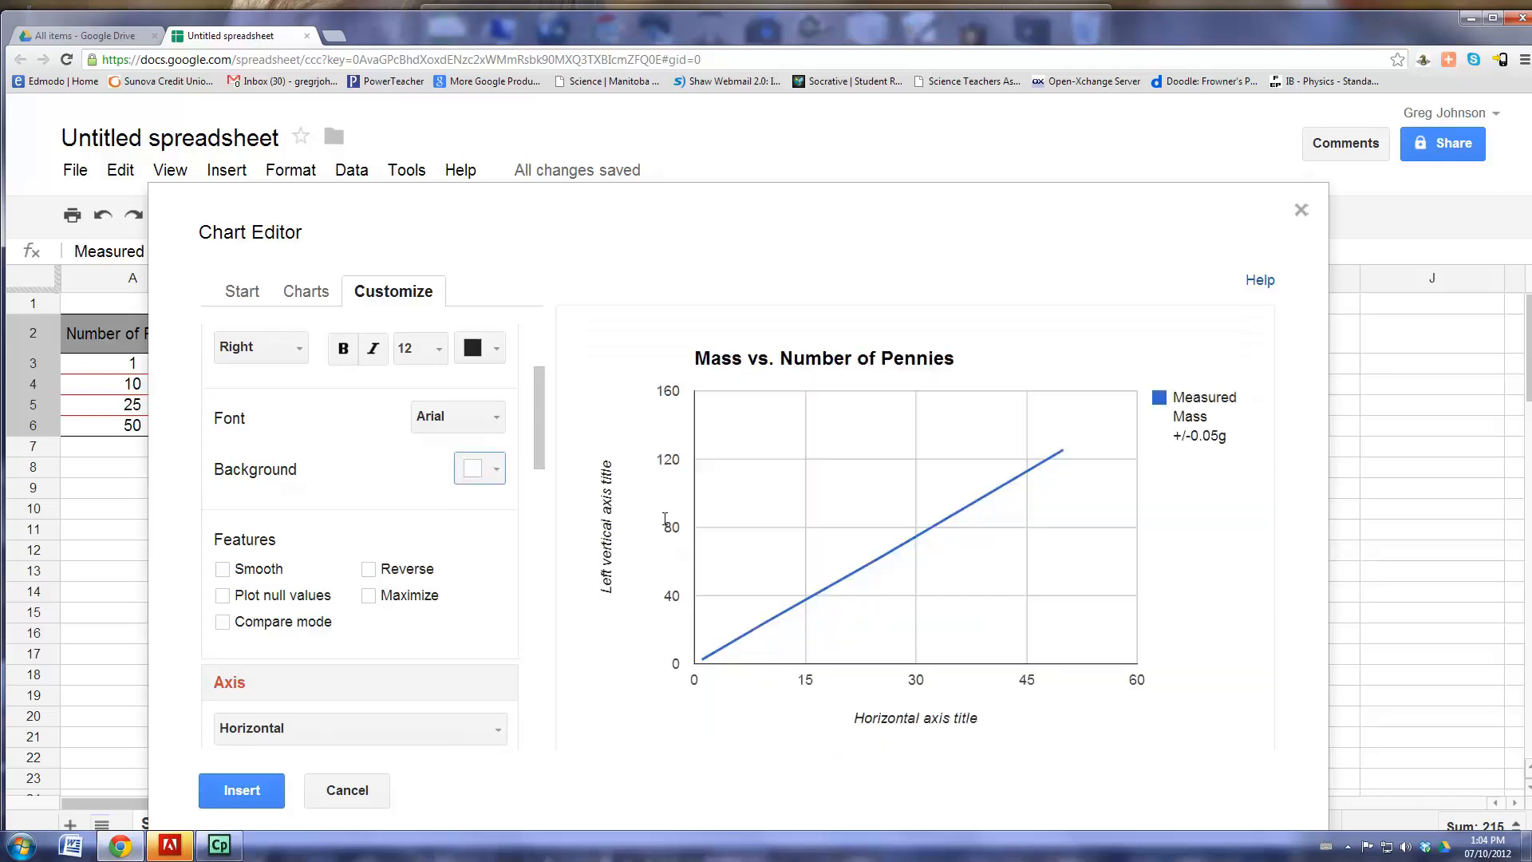
pyautogui.moveTo(534, 452); pyautogui.dragTo(534, 483)
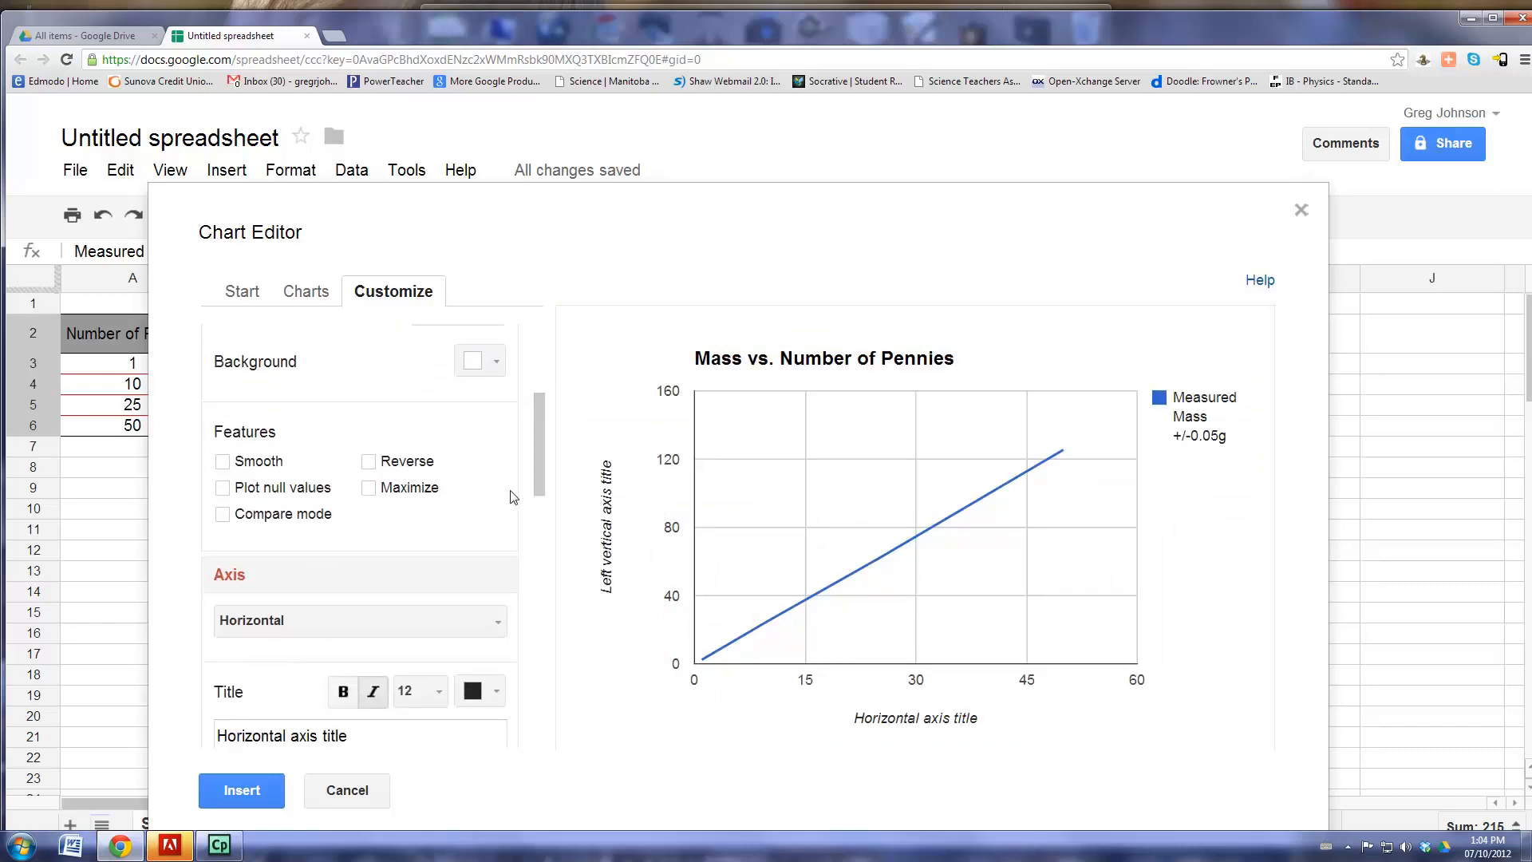
pyautogui.click(223, 462)
pyautogui.click(223, 487)
pyautogui.click(223, 514)
pyautogui.click(224, 487)
pyautogui.click(223, 461)
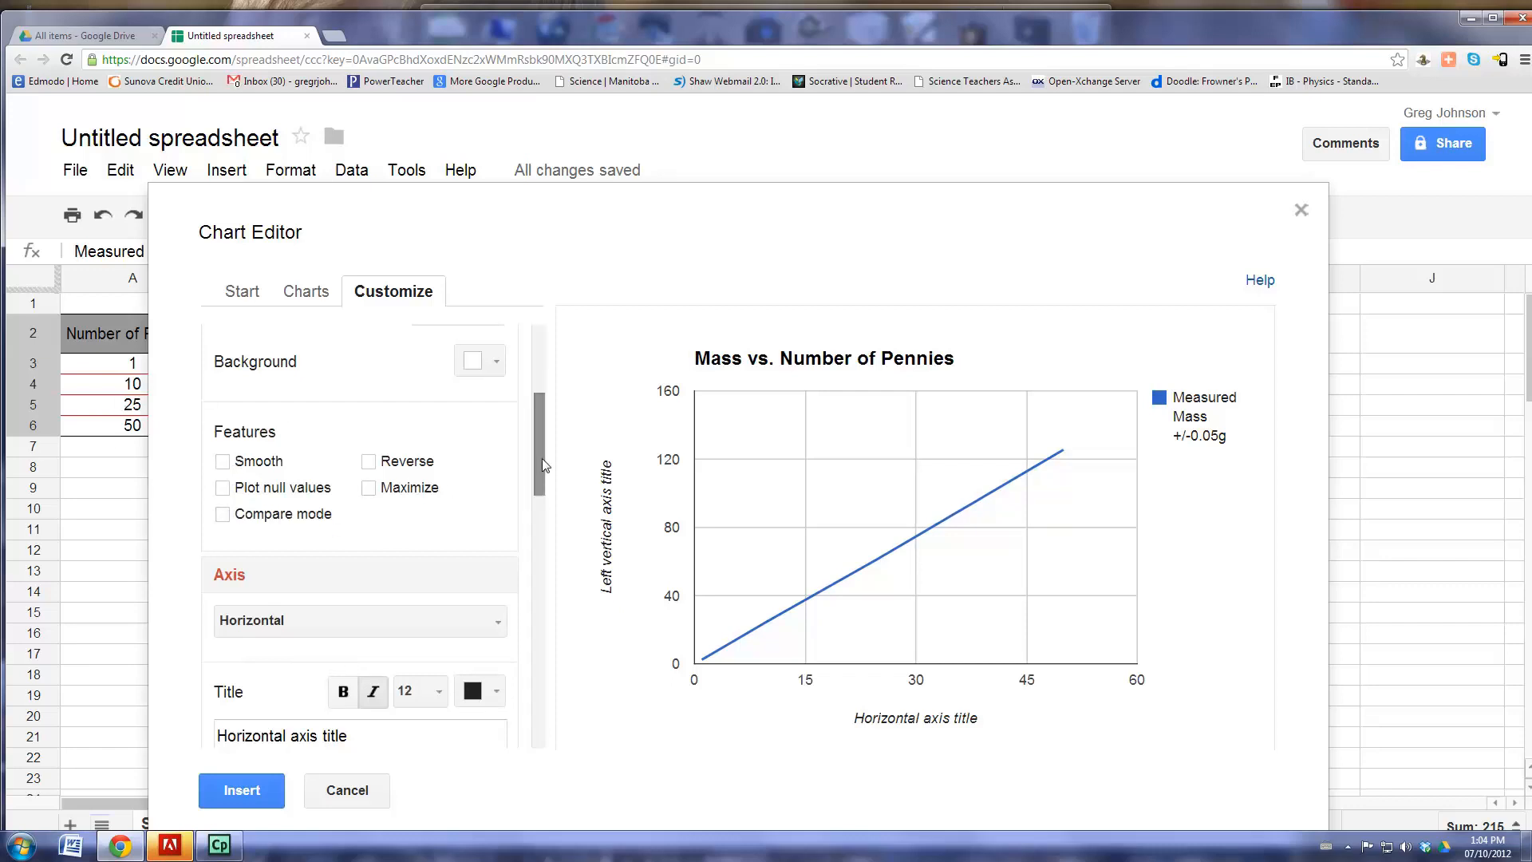
# Replace the placeholder title of the chart's horizontal axis with "Number of Pennies".
pyautogui.scroll(-1, 541, 467)
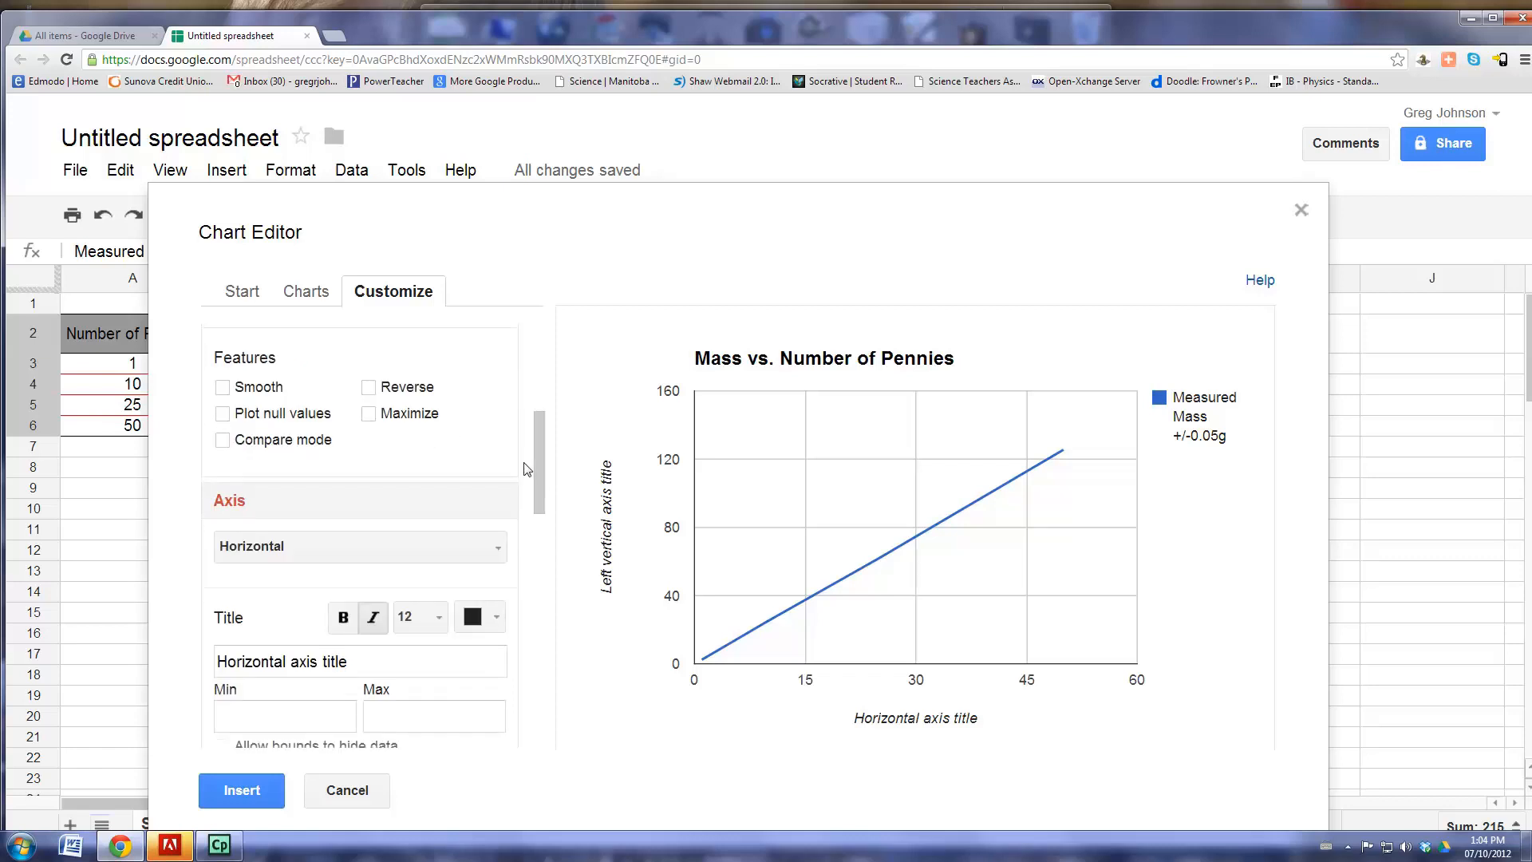
pyautogui.moveTo(539, 474); pyautogui.dragTo(540, 491)
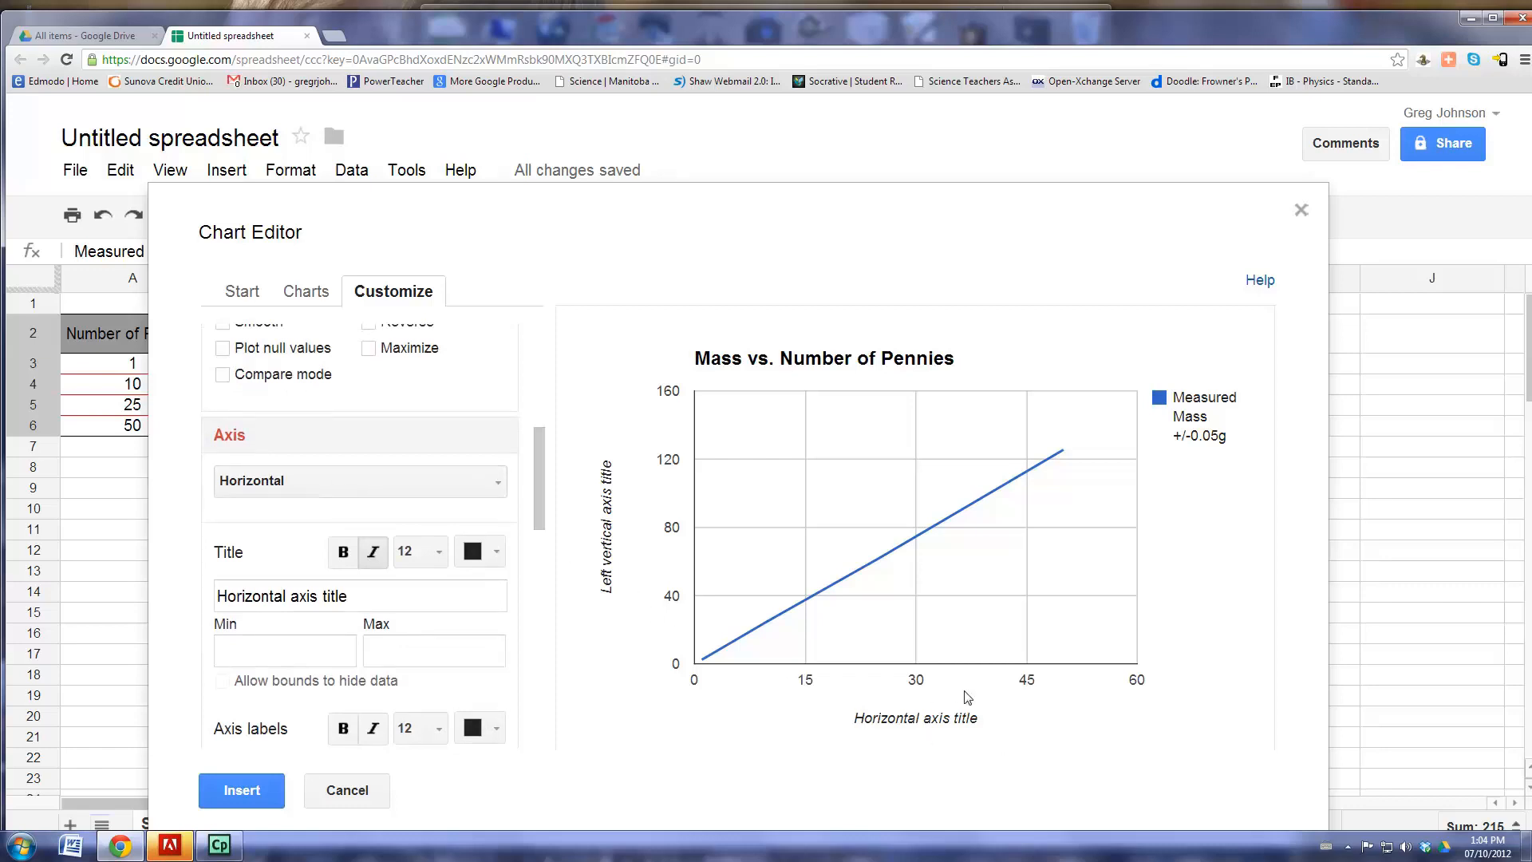
pyautogui.moveTo(394, 597); pyautogui.dragTo(148, 565)
pyautogui.write('N')
pyautogui.moveTo(375, 597); pyautogui.dragTo(195, 606)
pyautogui.write('N')
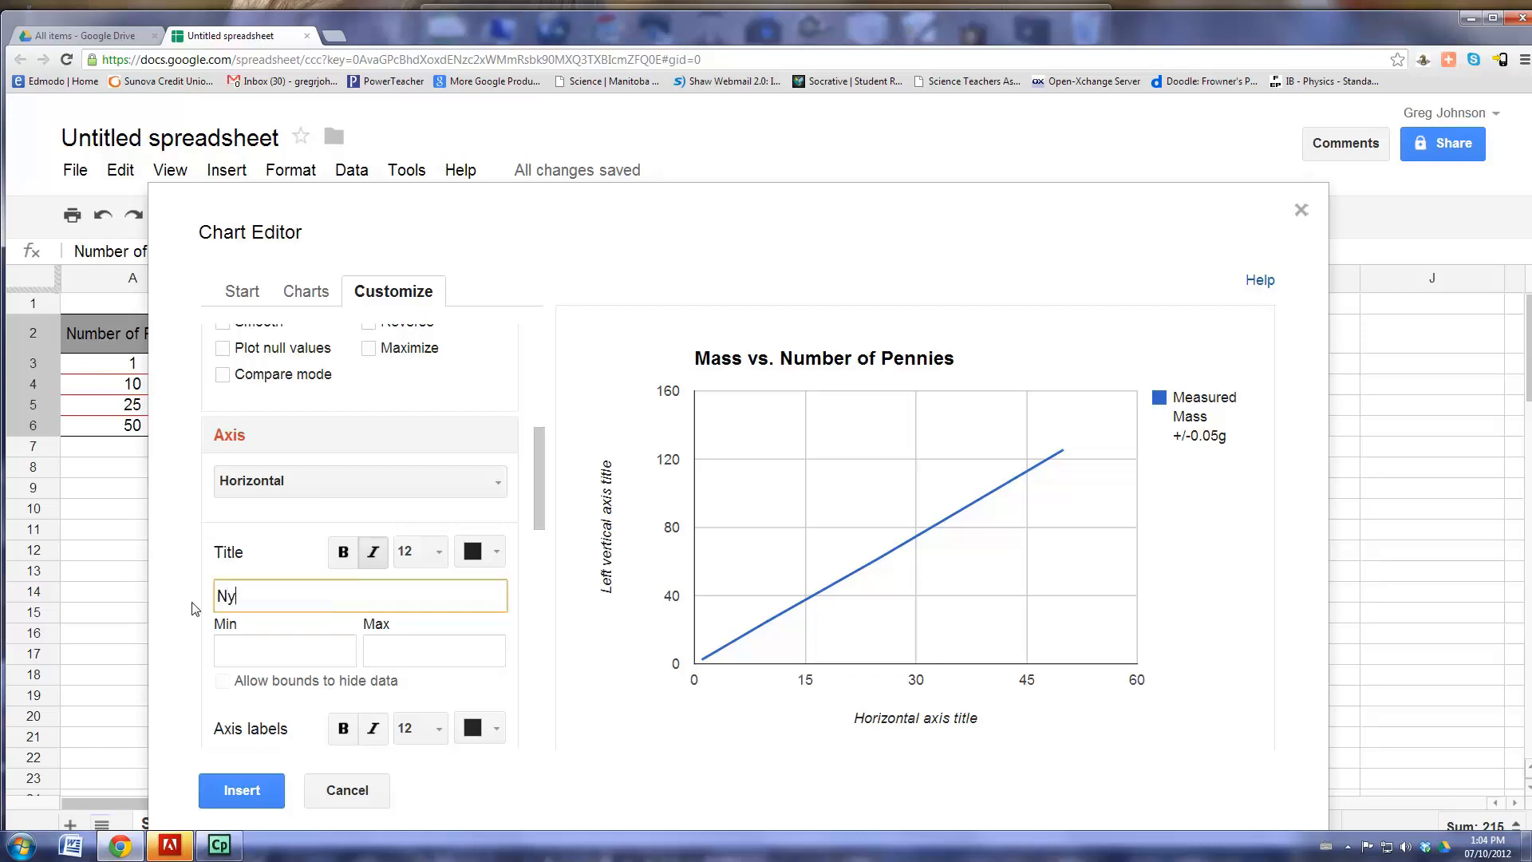
pyautogui.write('umber of Pennies')
# Set the horizontal axis maximum to 55 and allow its bounds to hide data.
pyautogui.click(344, 654)
pyautogui.scroll(-2, 523, 568)
pyautogui.click(484, 582)
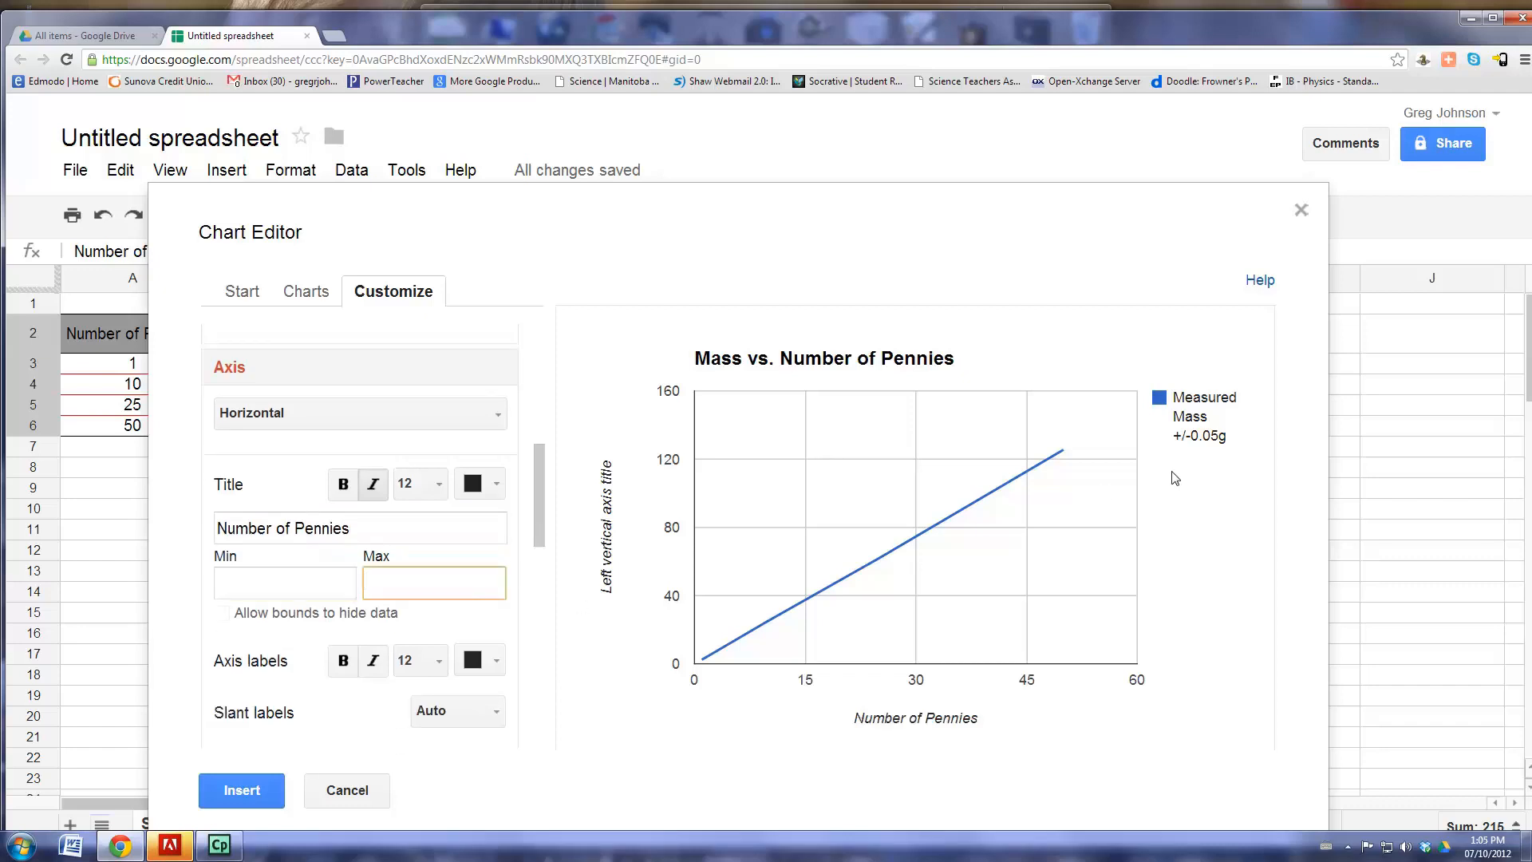
pyautogui.write('55')
pyautogui.click(475, 627)
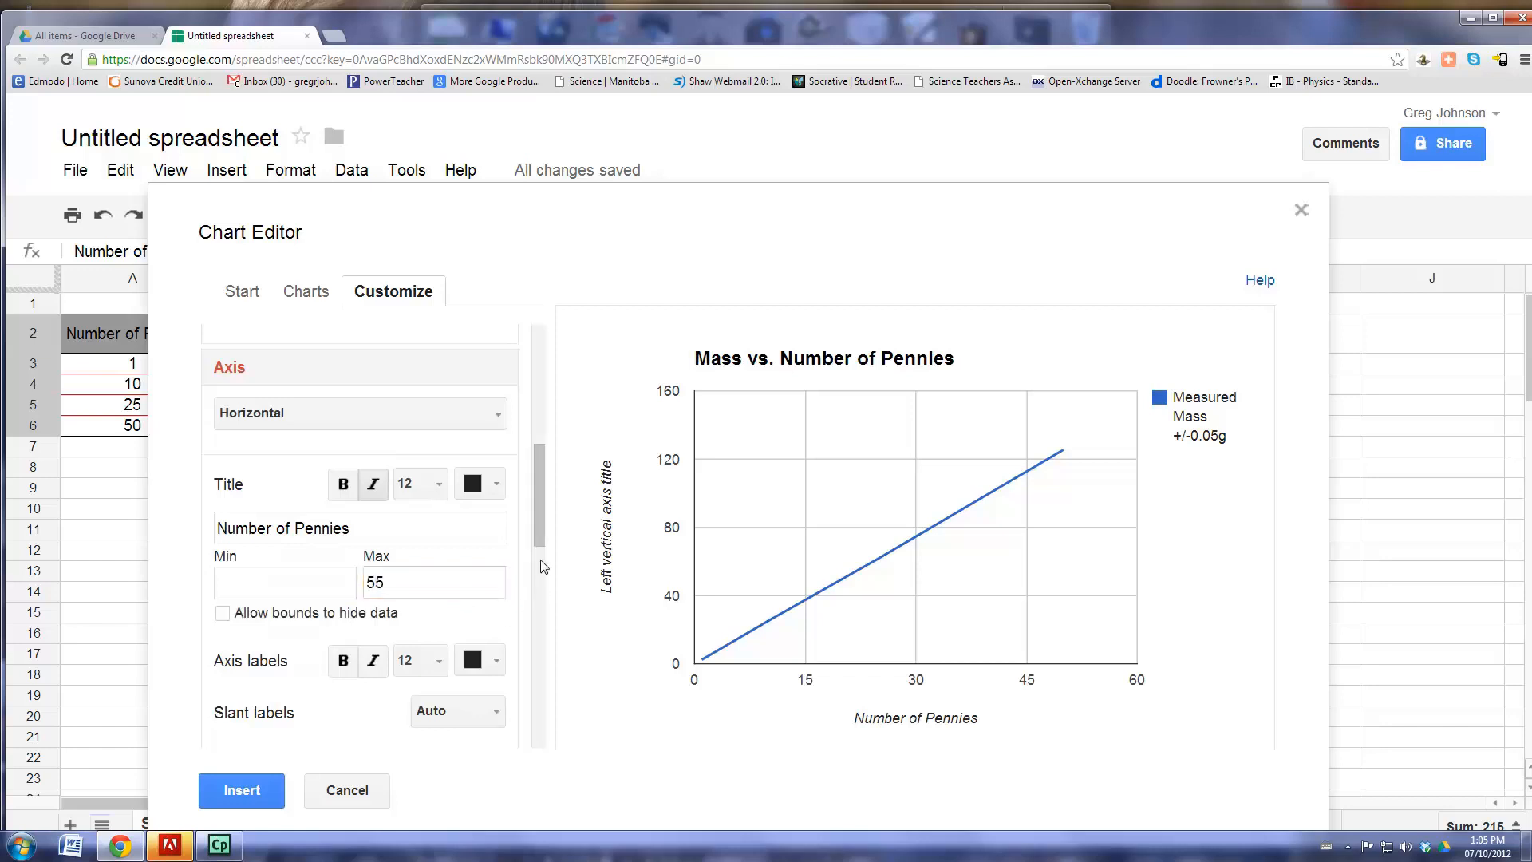
pyautogui.moveTo(539, 521); pyautogui.dragTo(540, 552)
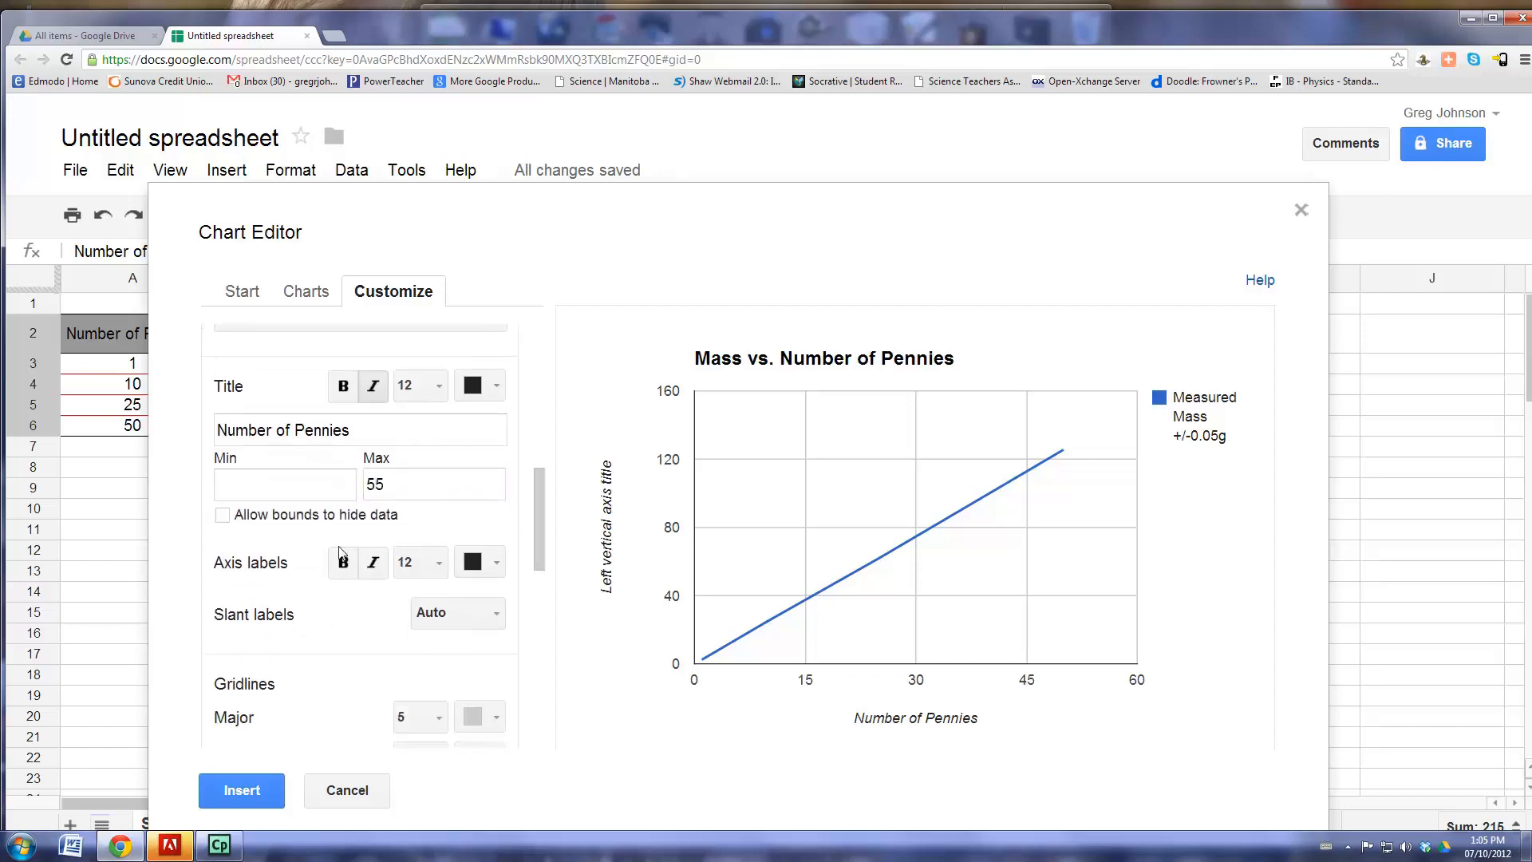
pyautogui.click(223, 516)
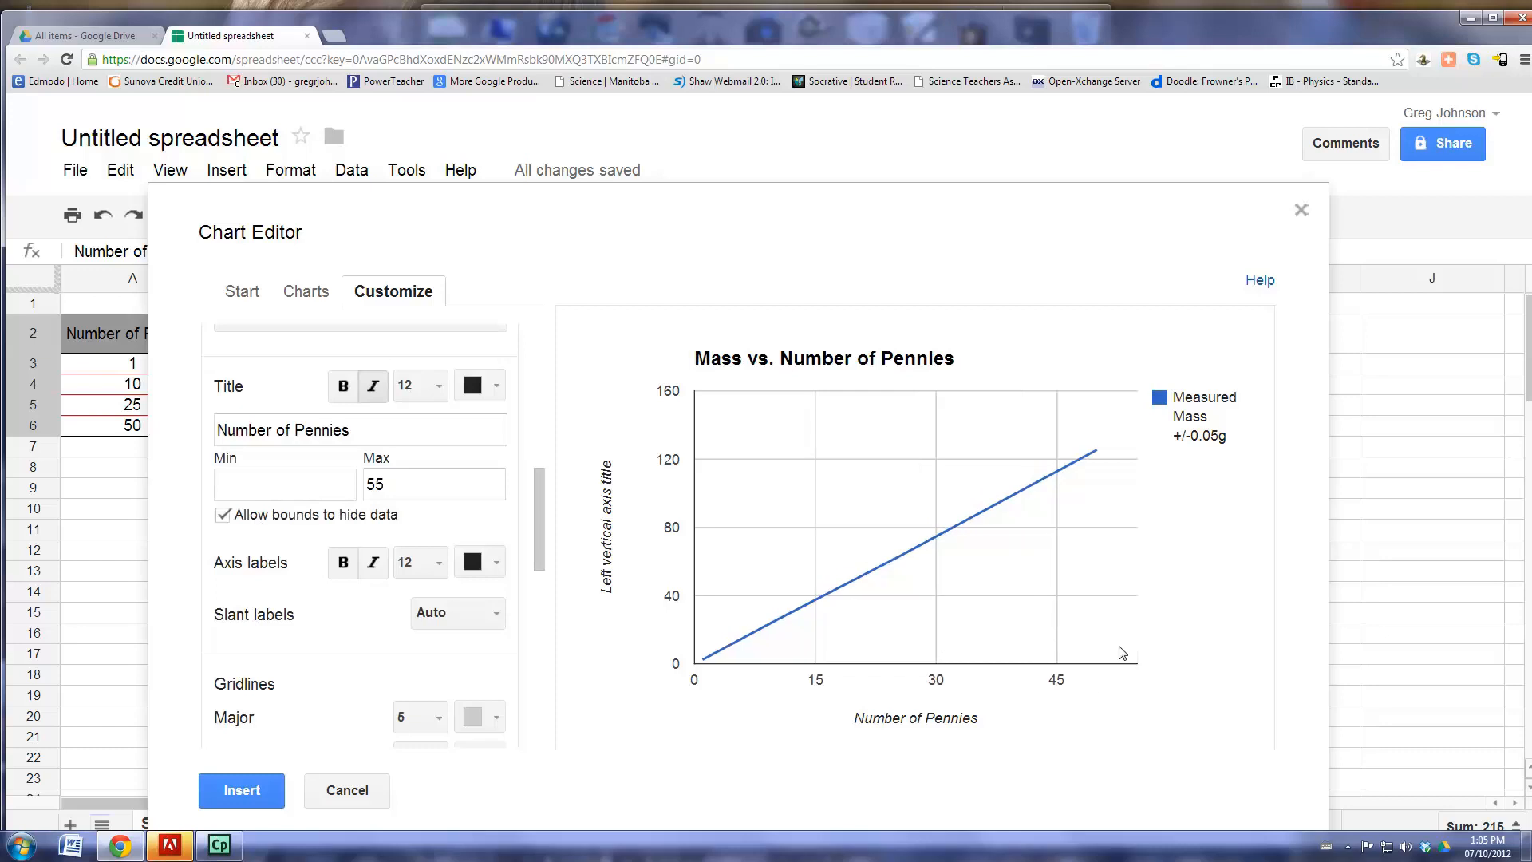
pyautogui.moveTo(1098, 452)
# Set the horizontal axis to 2 minor gridlines.
pyautogui.moveTo(541, 501); pyautogui.dragTo(543, 514)
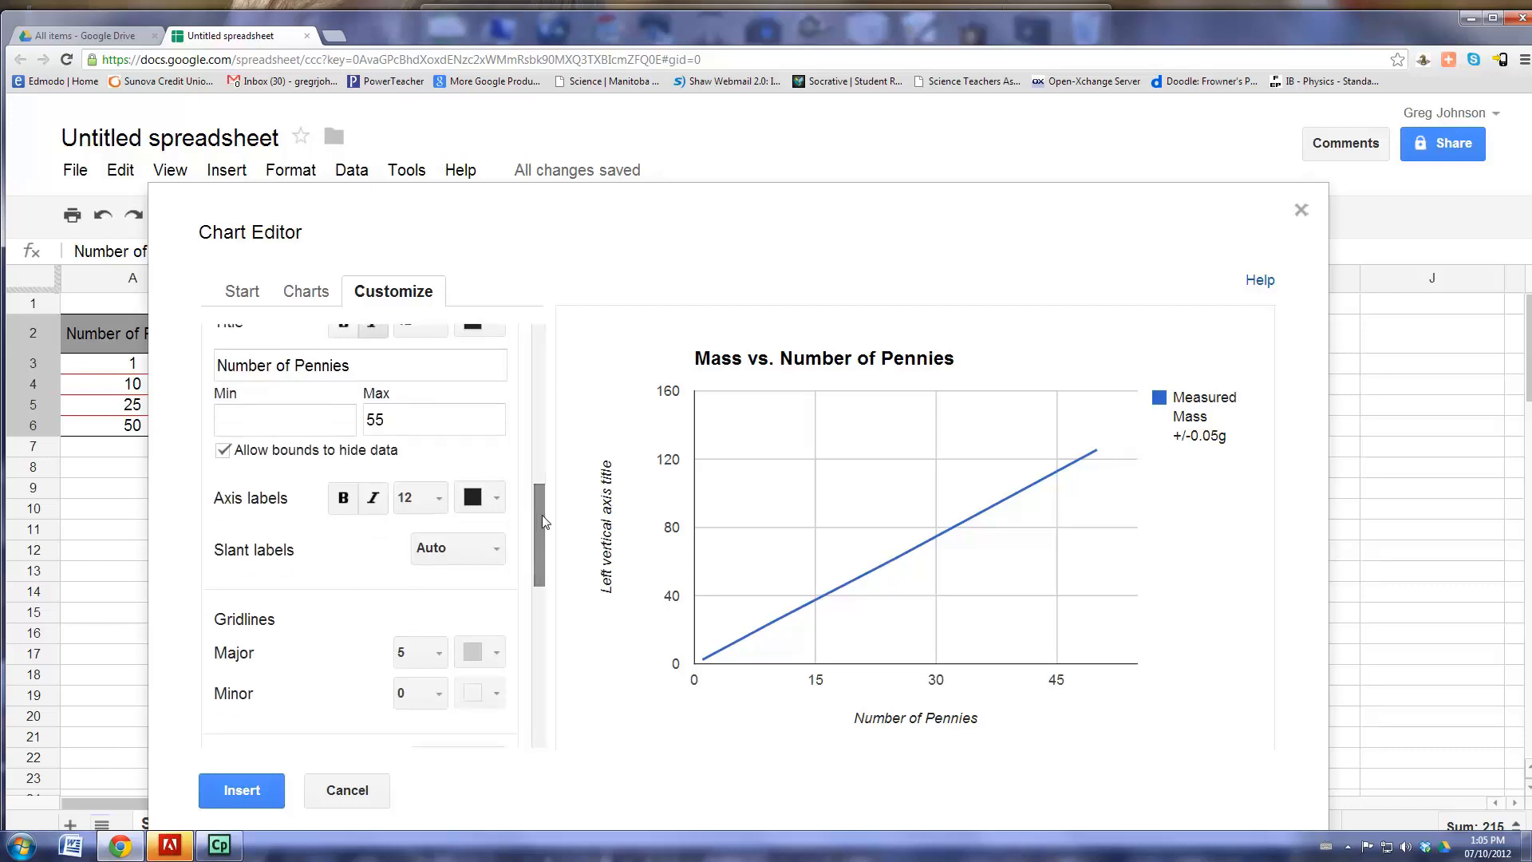
pyautogui.moveTo(539, 519); pyautogui.dragTo(535, 567)
pyautogui.click(441, 495)
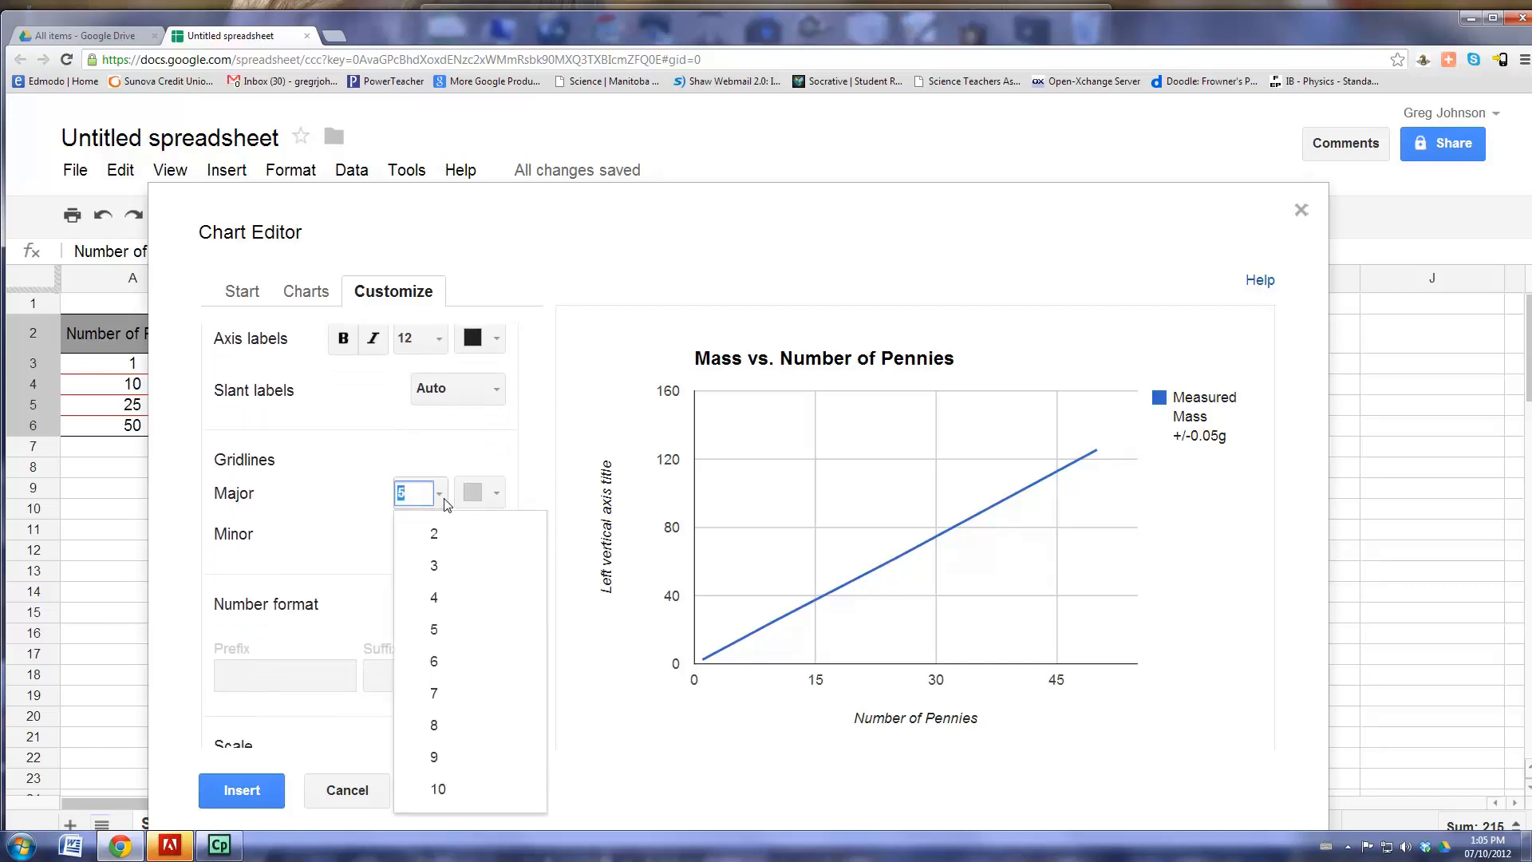
pyautogui.click(462, 462)
pyautogui.click(443, 538)
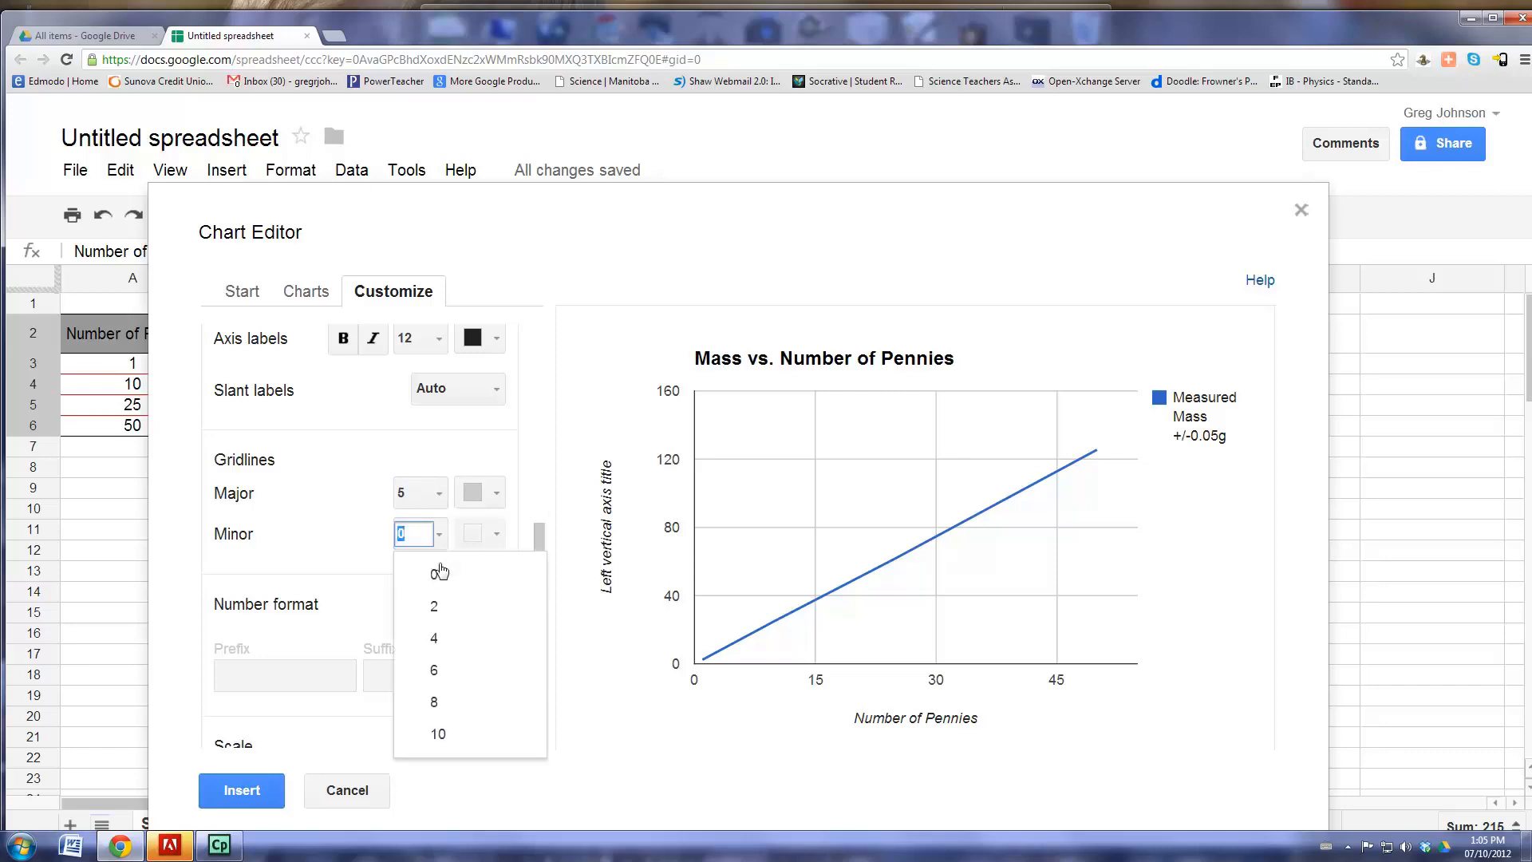
pyautogui.click(436, 606)
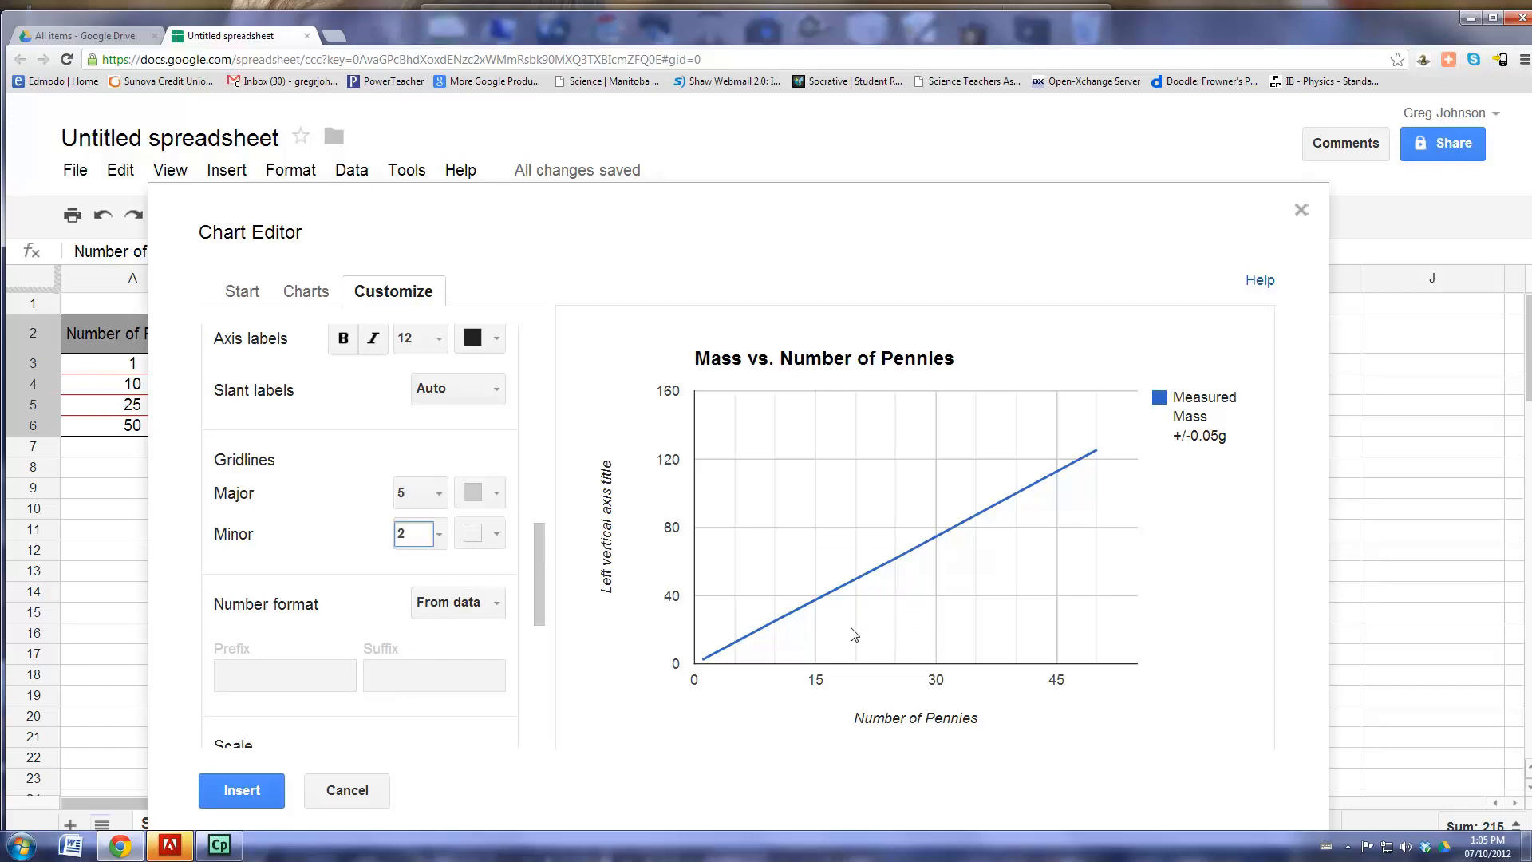
# Switch to the left vertical axis settings and title that axis "Mass (g)".
pyautogui.moveTo(541, 584); pyautogui.dragTo(539, 477)
pyautogui.click(498, 534)
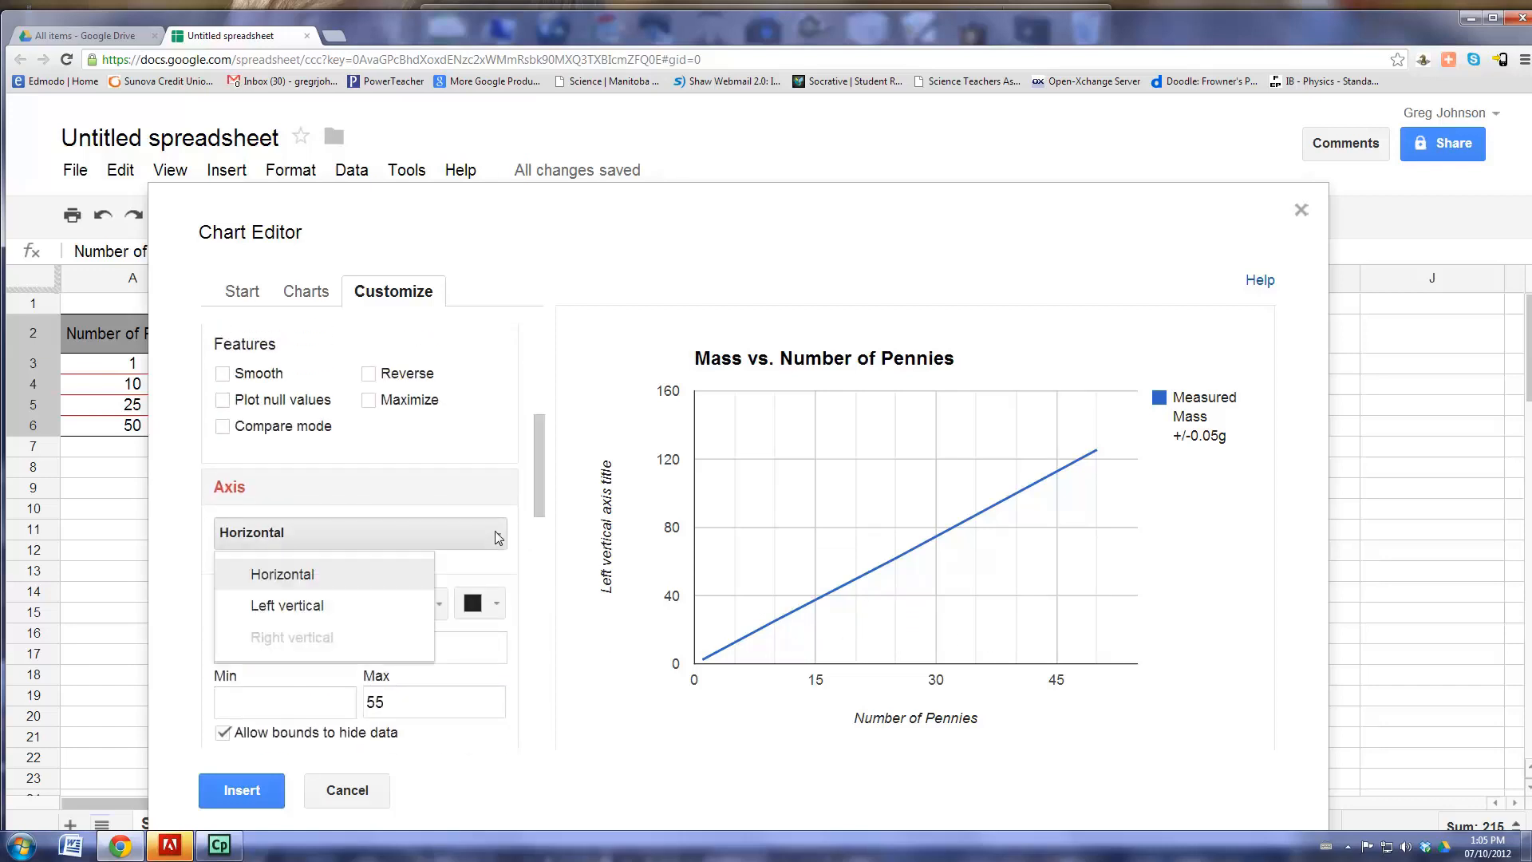
pyautogui.click(308, 608)
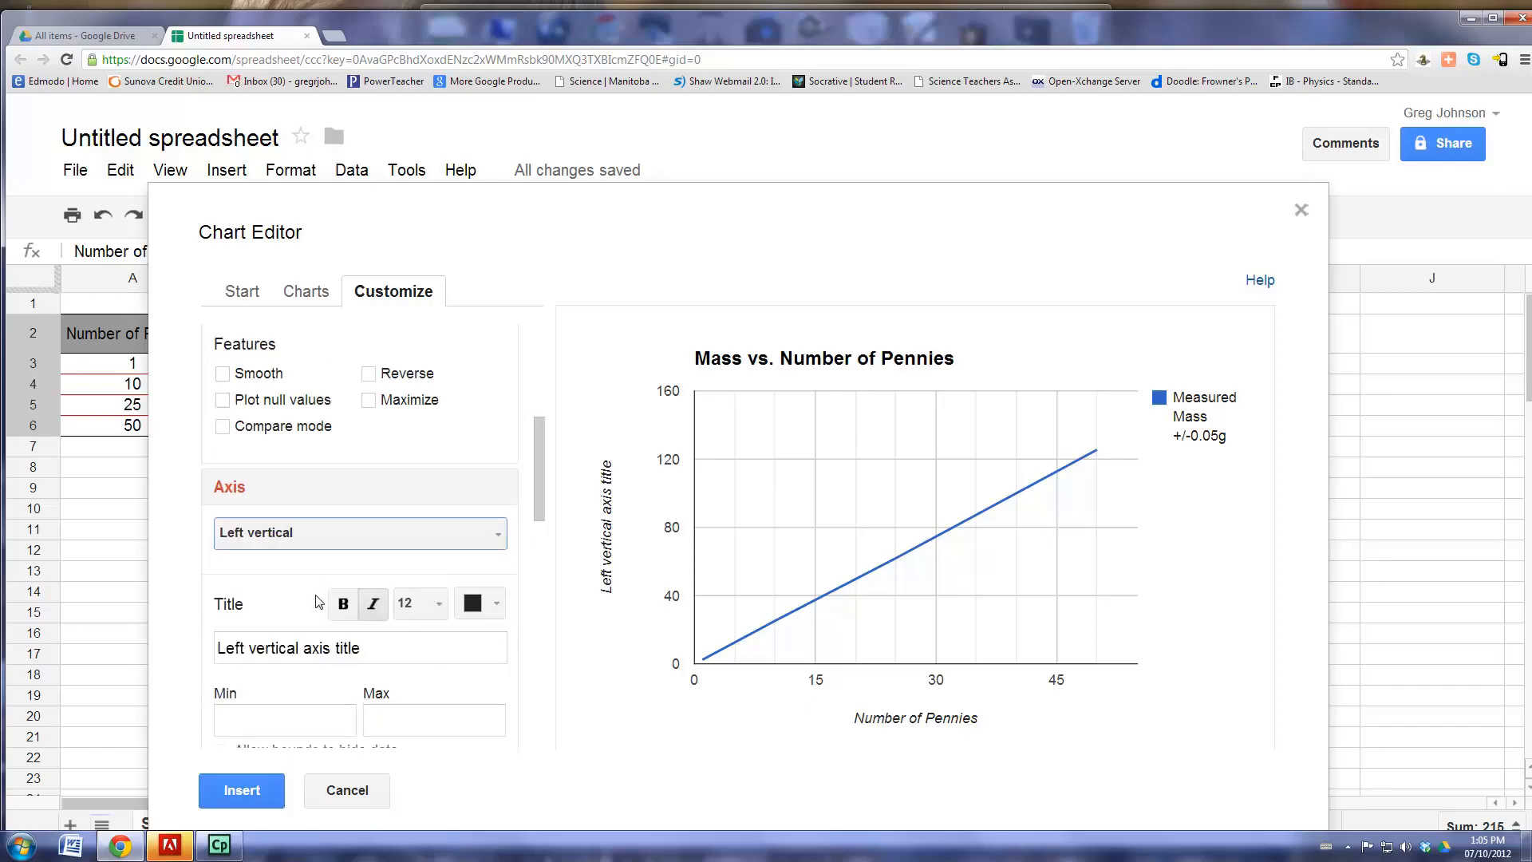
pyautogui.moveTo(543, 500); pyautogui.dragTo(543, 533)
pyautogui.moveTo(361, 558); pyautogui.dragTo(206, 554)
pyautogui.write('Ma')
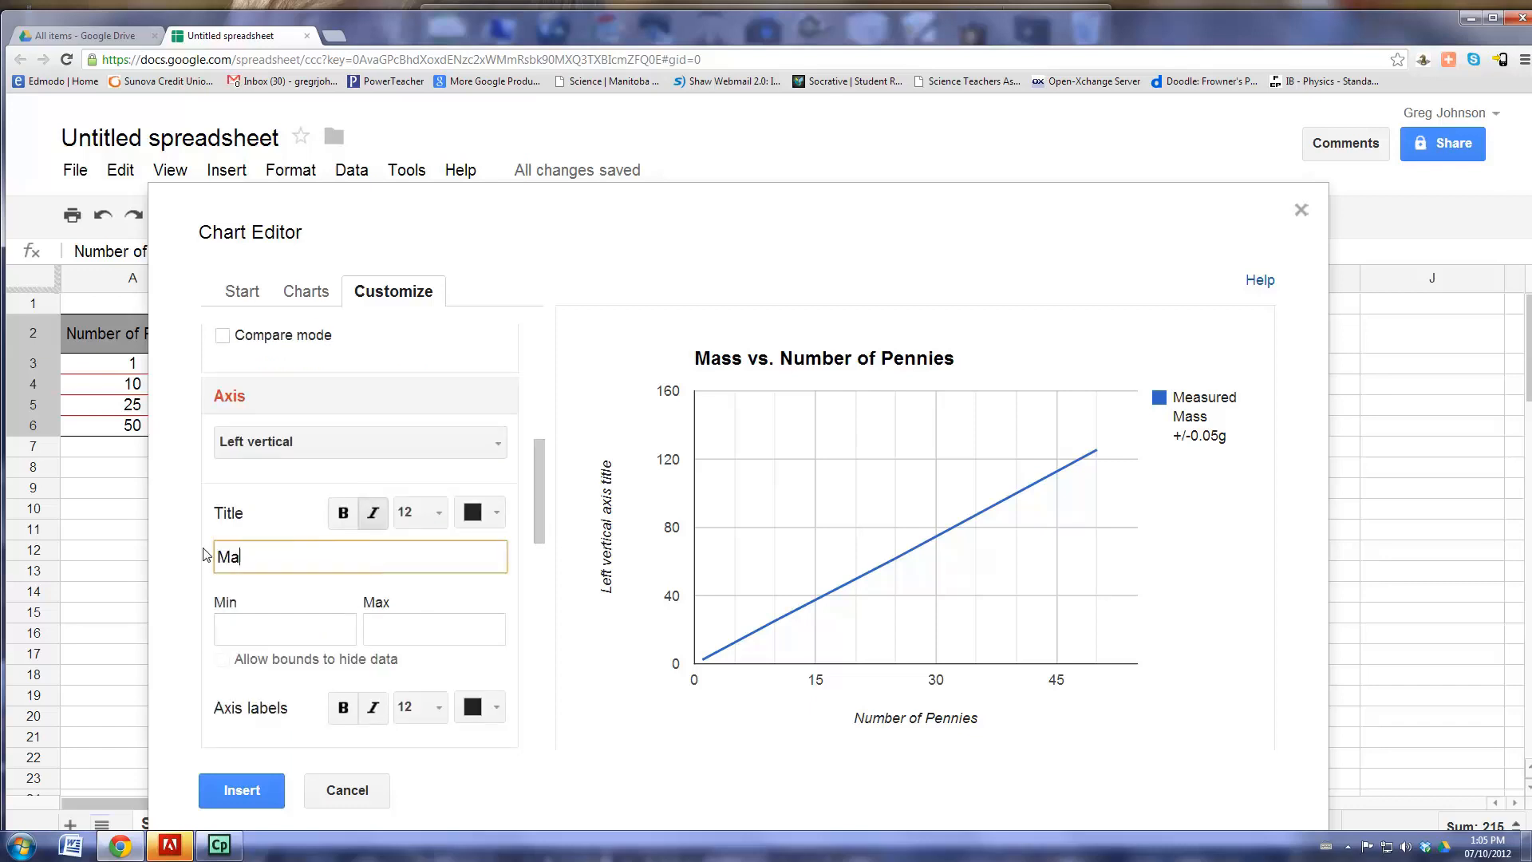
pyautogui.write('ss (g)')
pyautogui.click(461, 601)
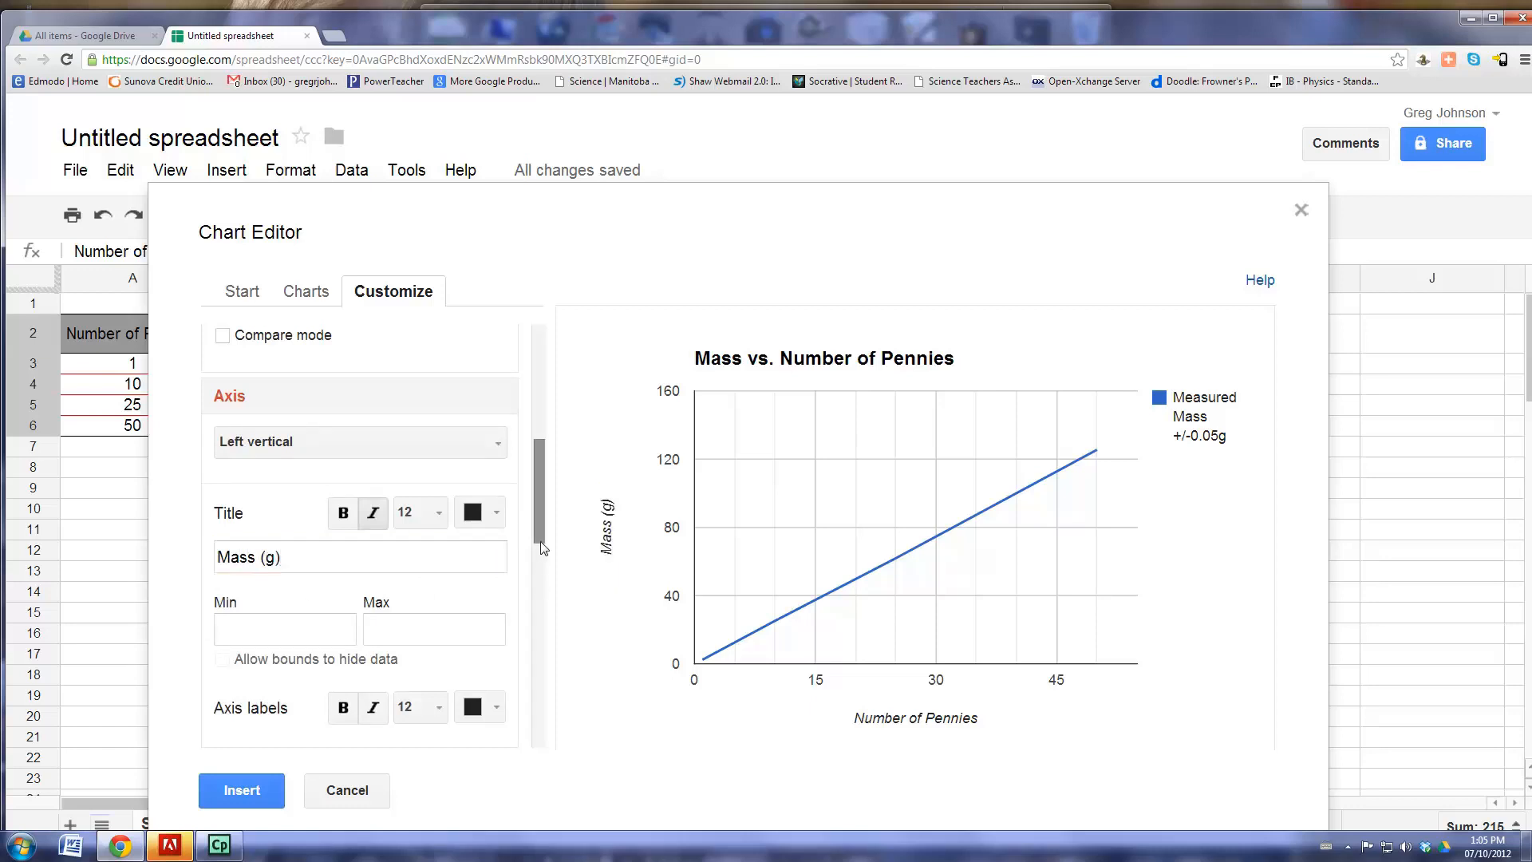
# Set the left vertical axis to 2 minor gridlines.
pyautogui.moveTo(541, 524); pyautogui.dragTo(534, 591)
pyautogui.click(439, 552)
pyautogui.click(436, 625)
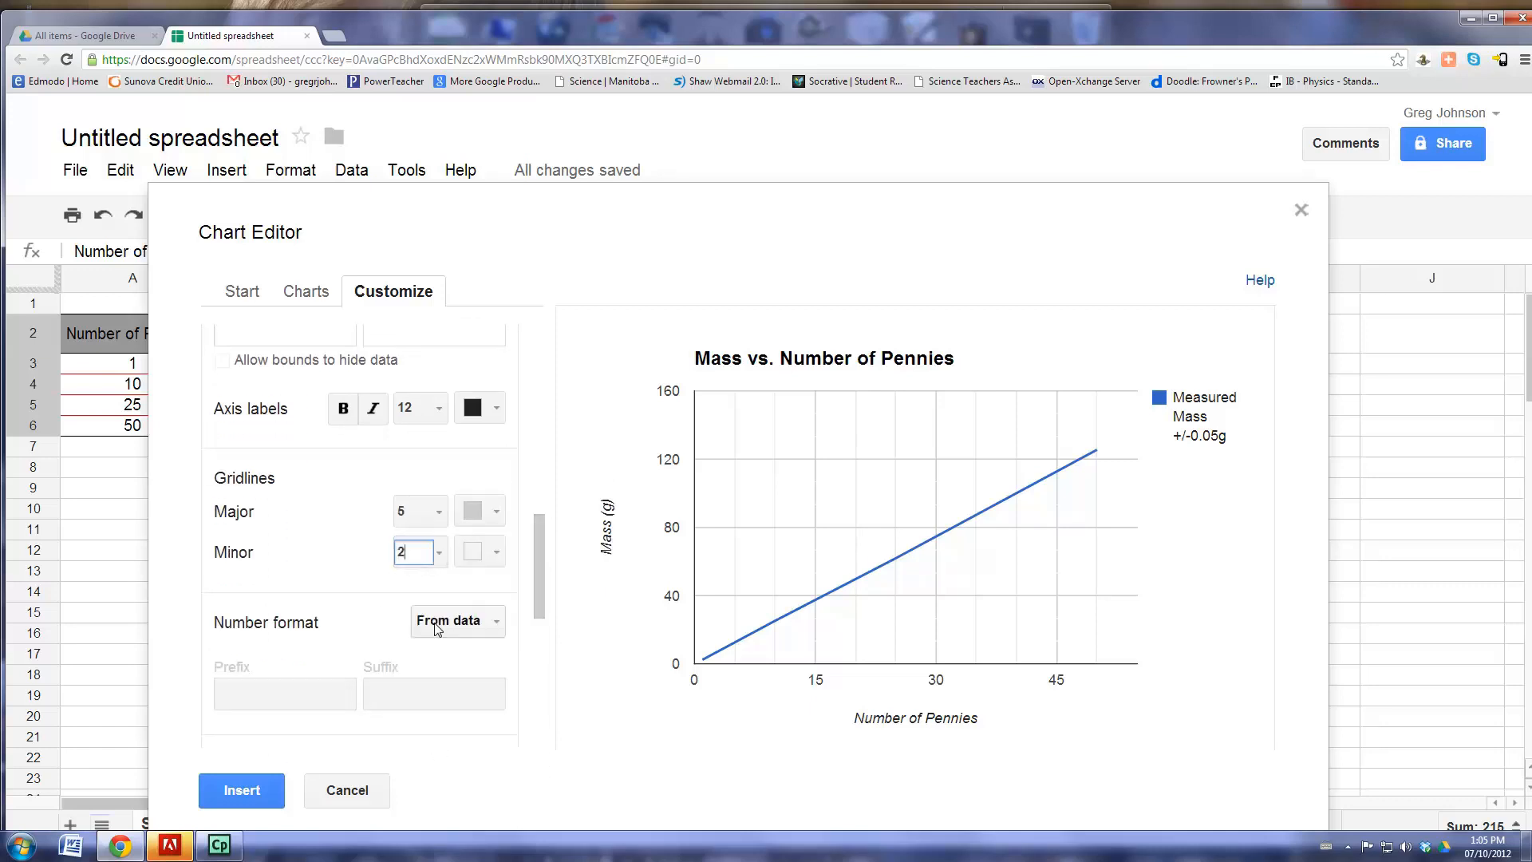
pyautogui.click(494, 589)
# Try dark gray for the left vertical axis's minor gridlines and a darker gray for its major gridlines.
pyautogui.click(497, 555)
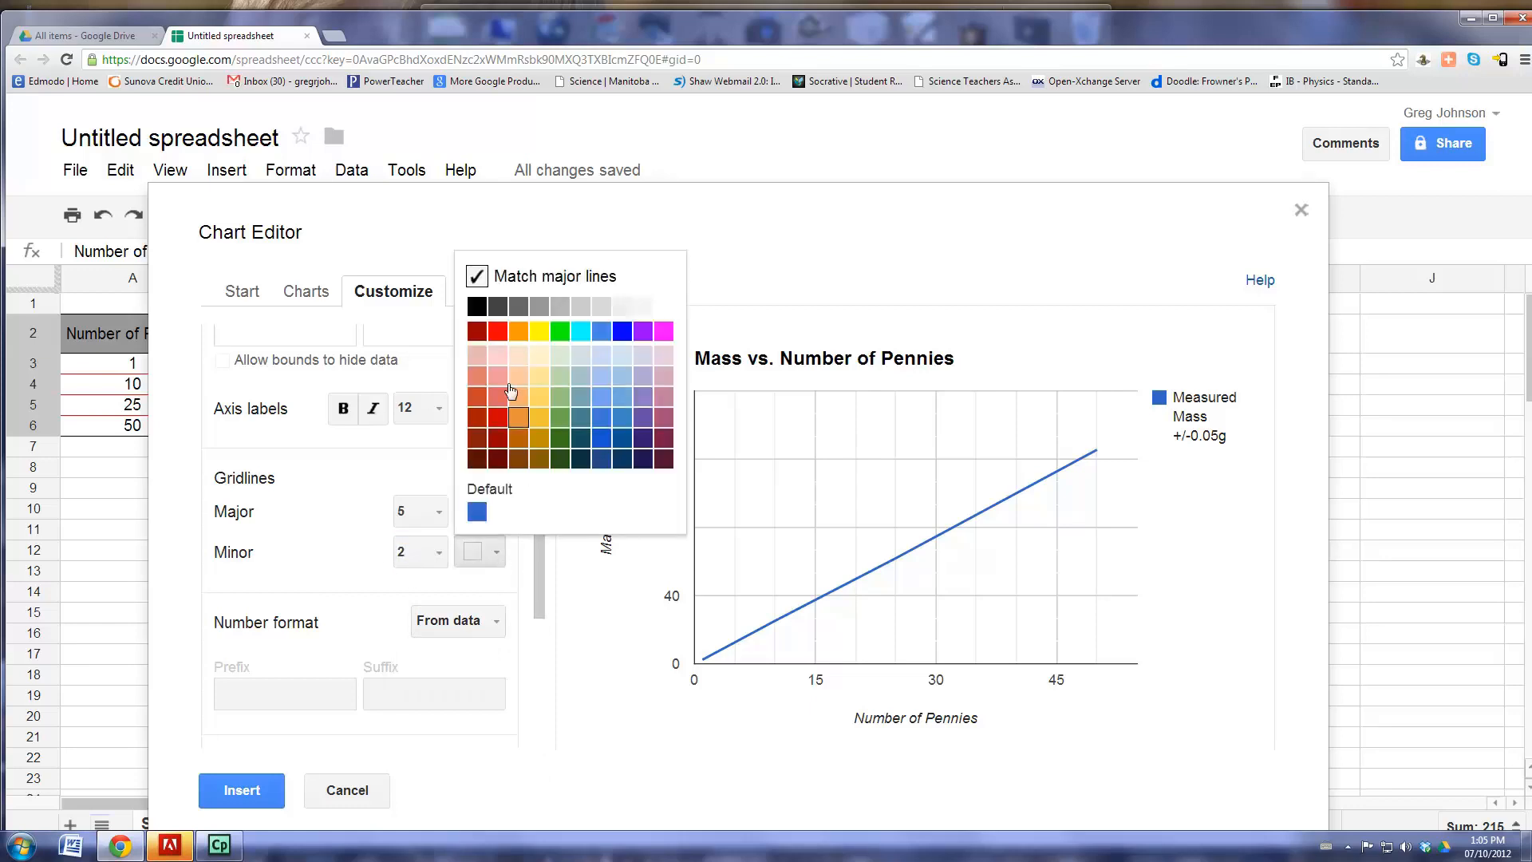
pyautogui.click(517, 308)
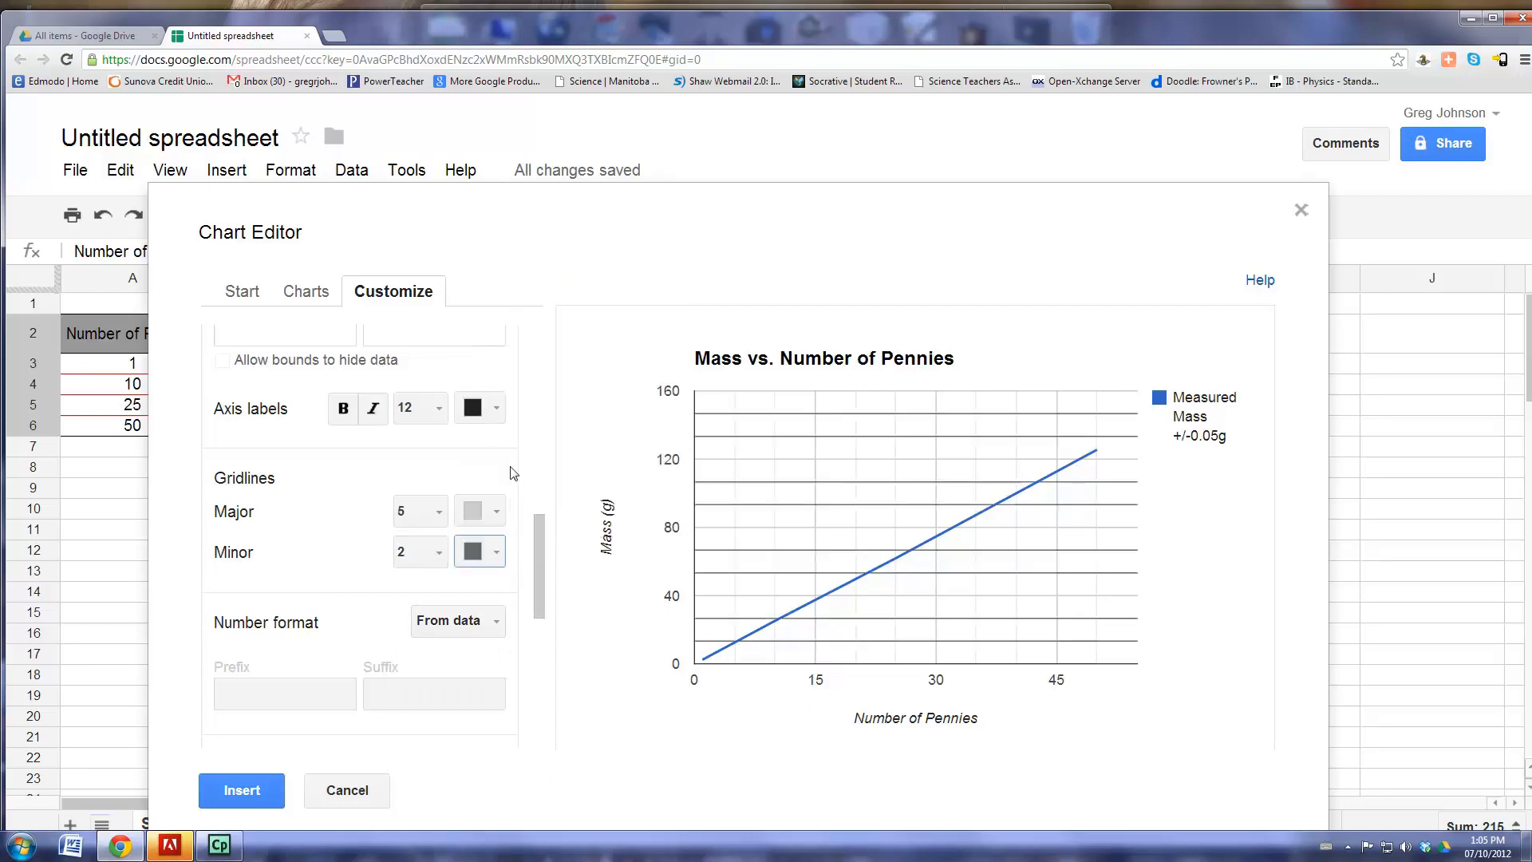
pyautogui.click(498, 510)
pyautogui.click(498, 583)
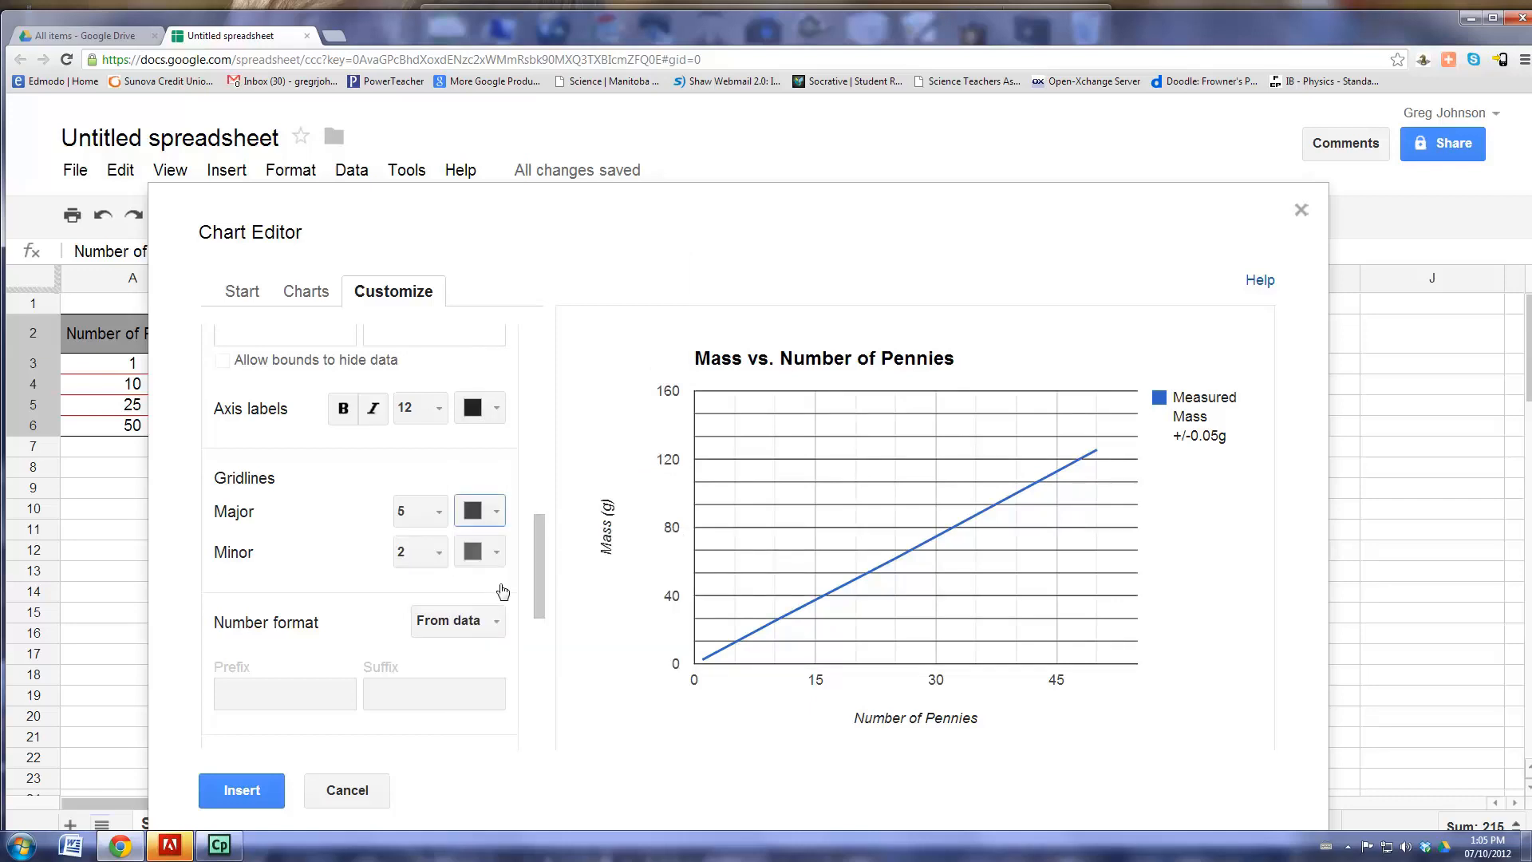
# Recolor the left vertical axis's minor gridlines light gray and its major gridlines dark gray.
pyautogui.click(498, 553)
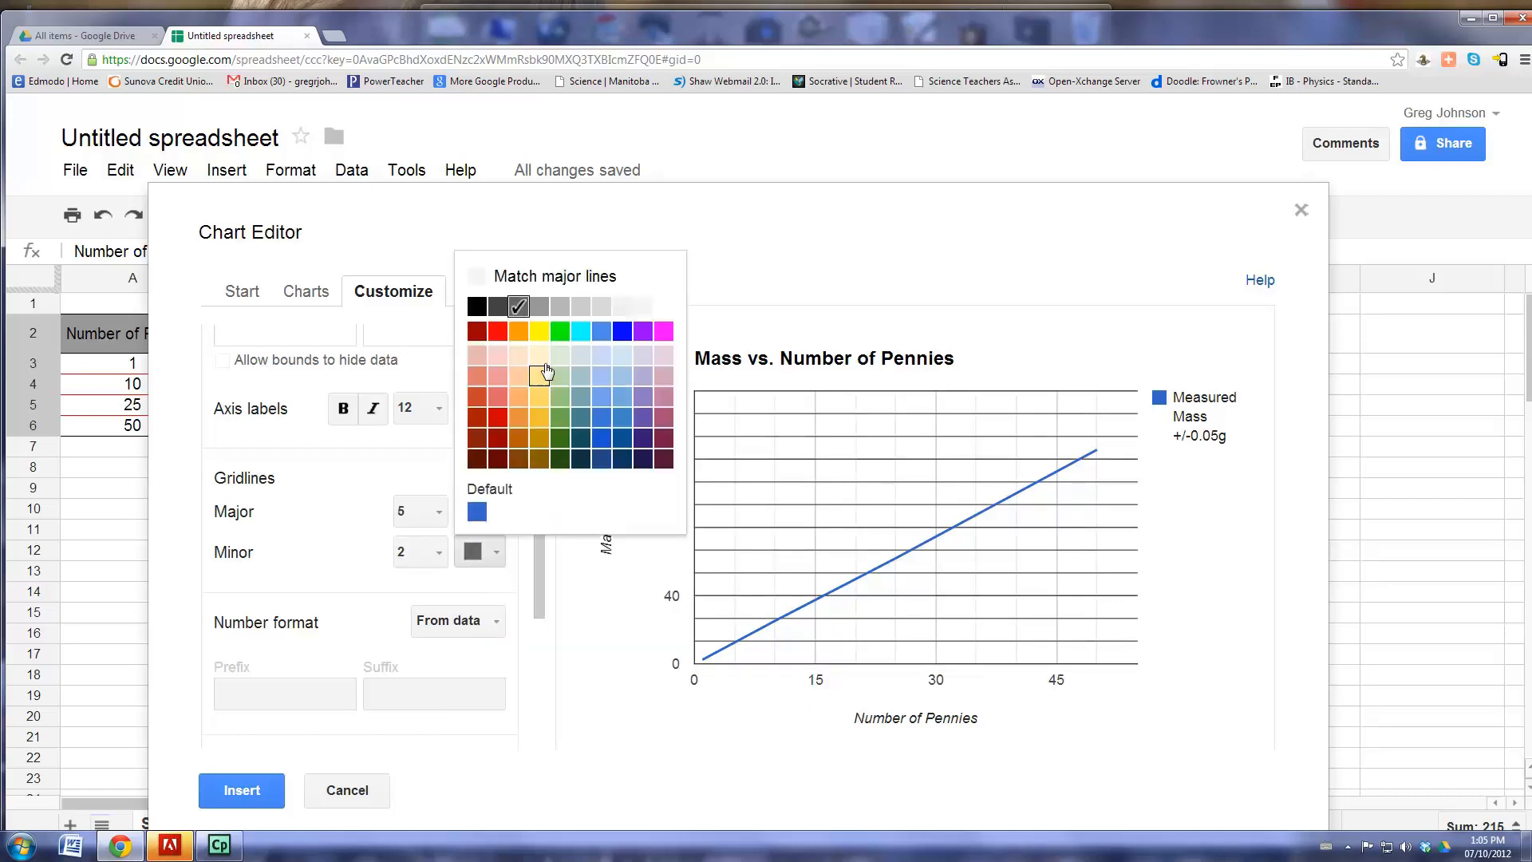
pyautogui.click(559, 308)
pyautogui.click(499, 511)
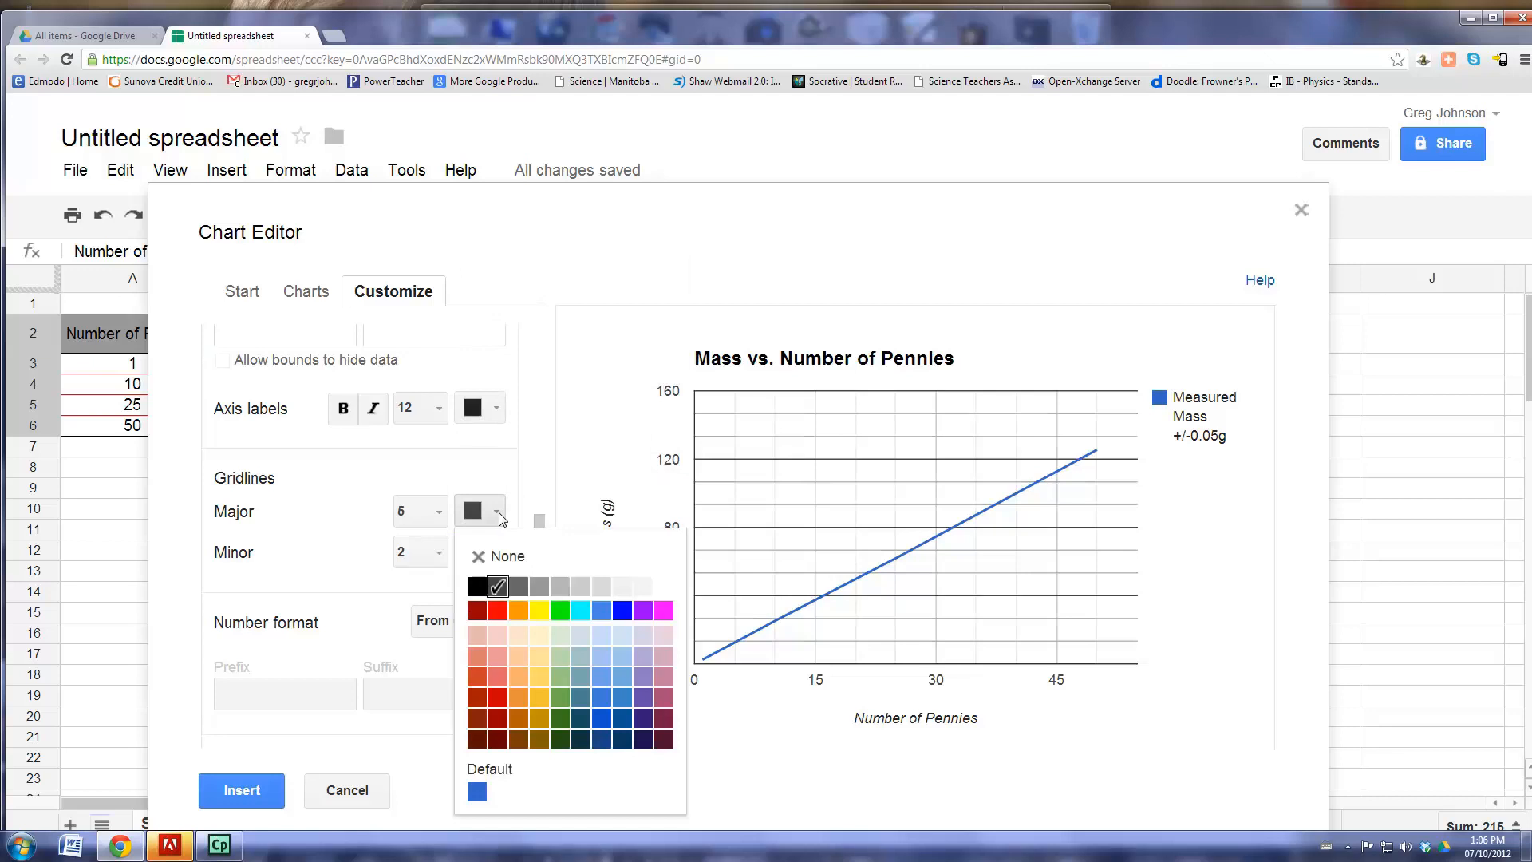
pyautogui.click(515, 585)
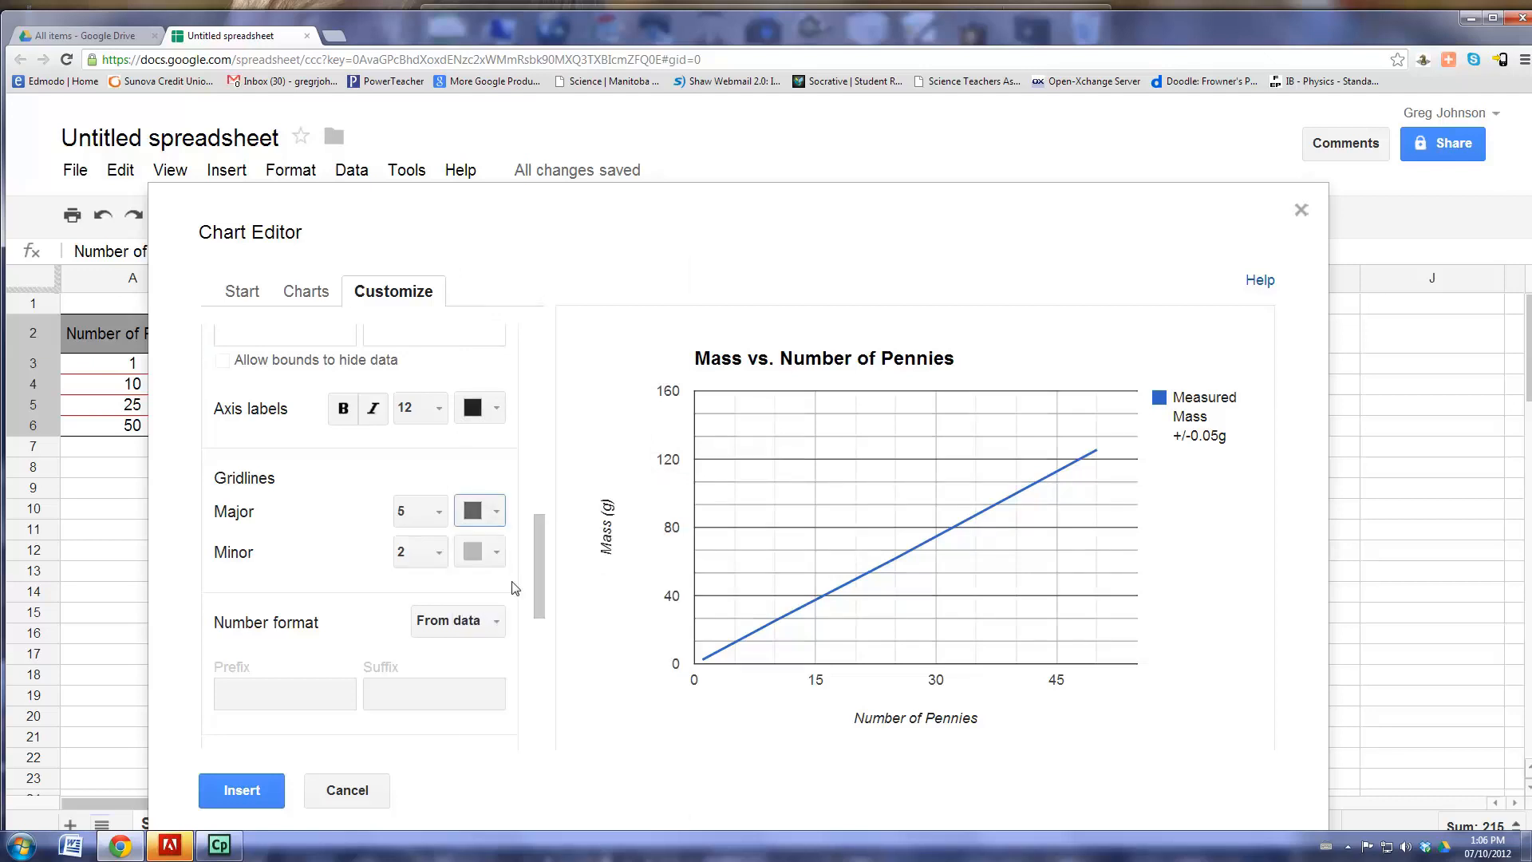
# Color the horizontal axis's major gridlines dark gray and its minor gridlines medium gray.
pyautogui.moveTo(538, 570); pyautogui.dragTo(536, 506)
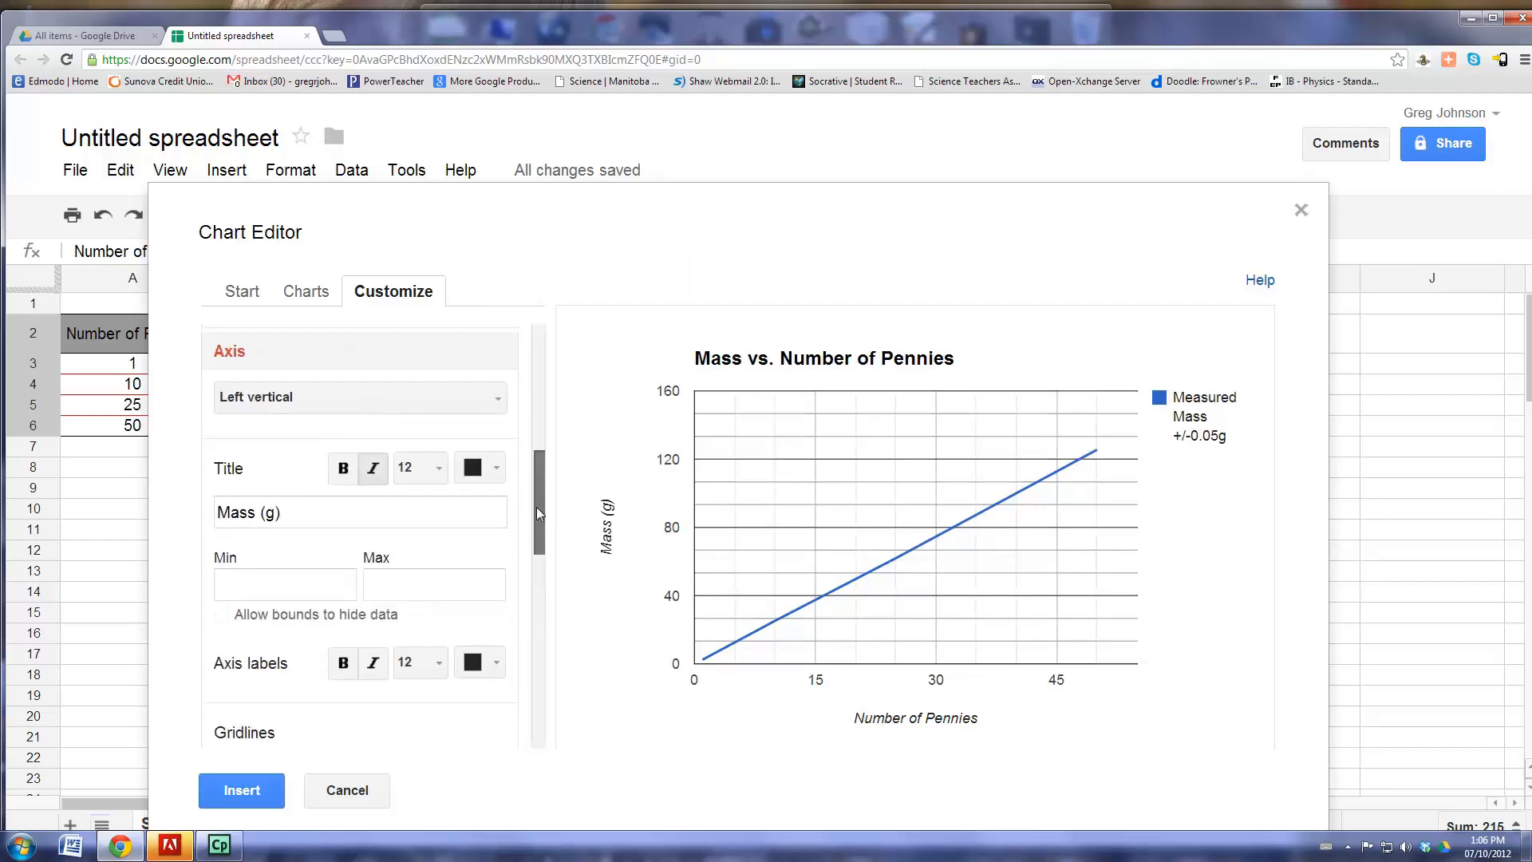
pyautogui.moveTo(538, 463)
pyautogui.mouseDown()
pyautogui.moveTo(544, 352)
pyautogui.moveTo(543, 475)
pyautogui.mouseUp()
pyautogui.click(494, 415)
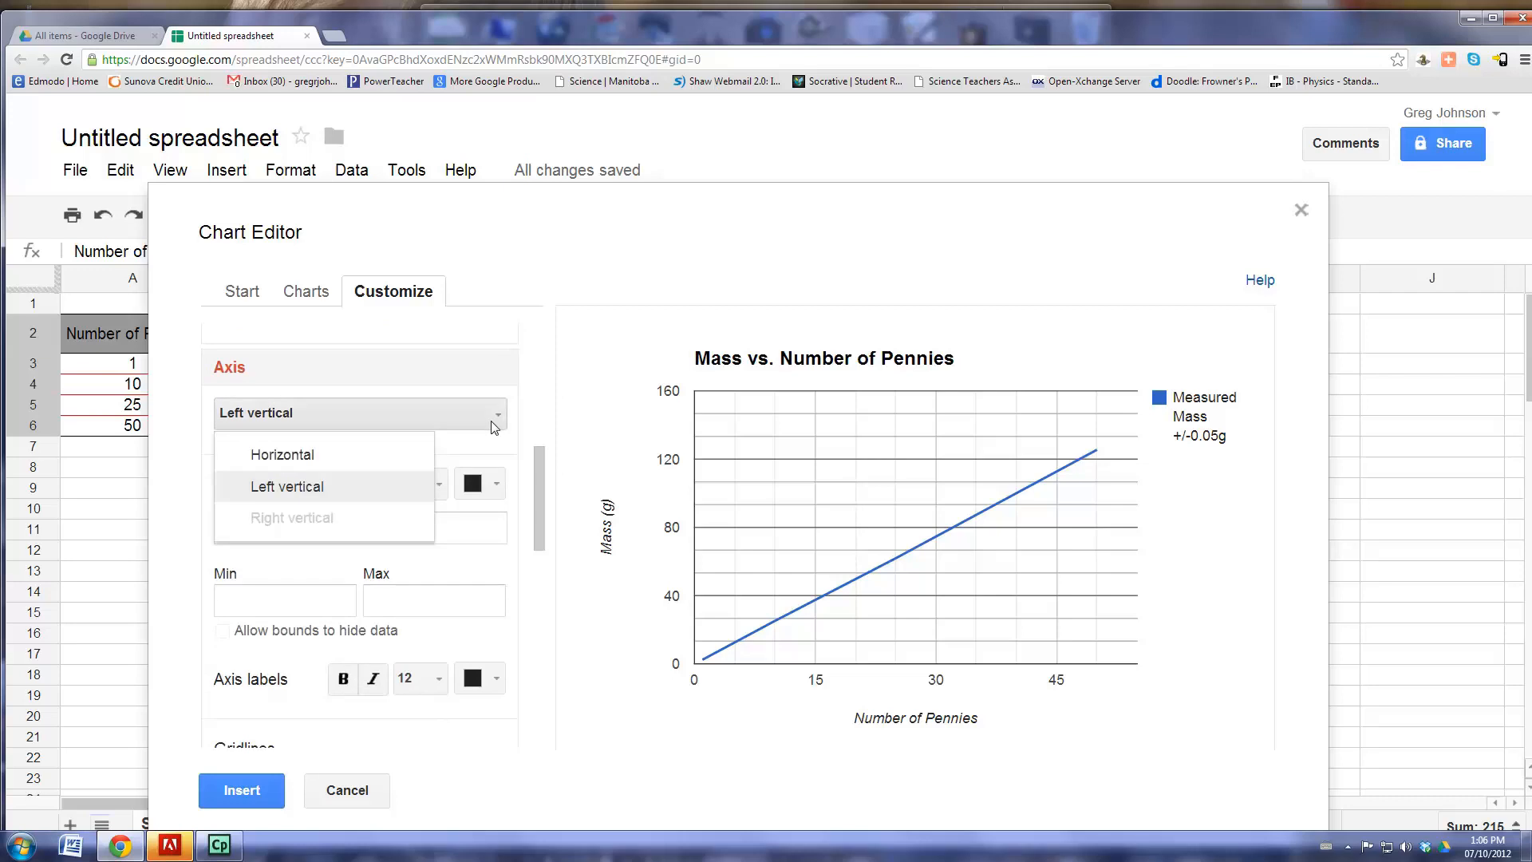
pyautogui.click(390, 471)
pyautogui.moveTo(535, 489); pyautogui.dragTo(538, 571)
pyautogui.click(495, 490)
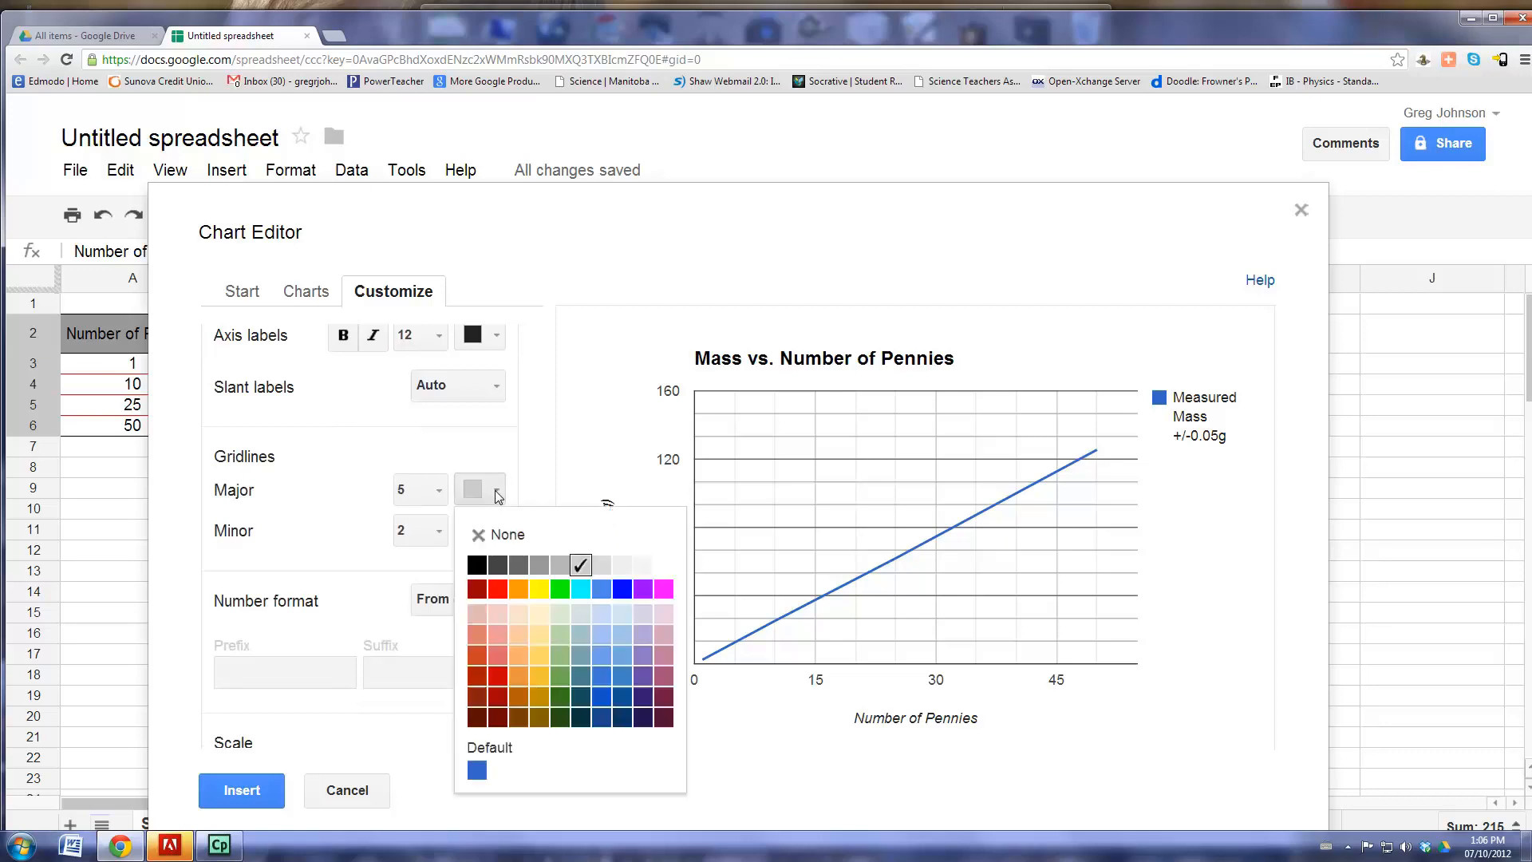
pyautogui.click(521, 563)
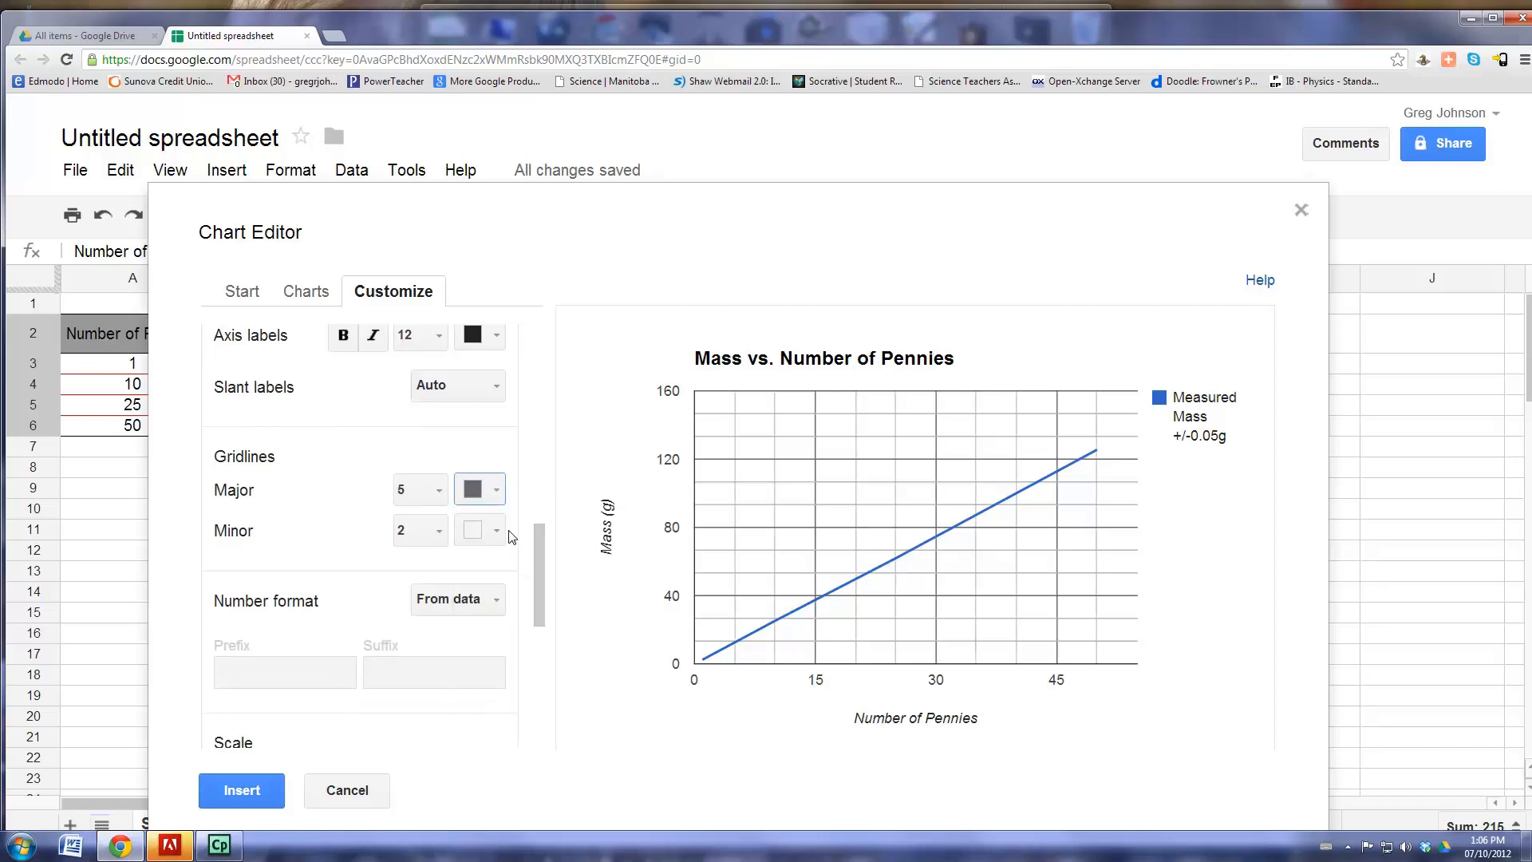
pyautogui.click(502, 530)
pyautogui.click(539, 604)
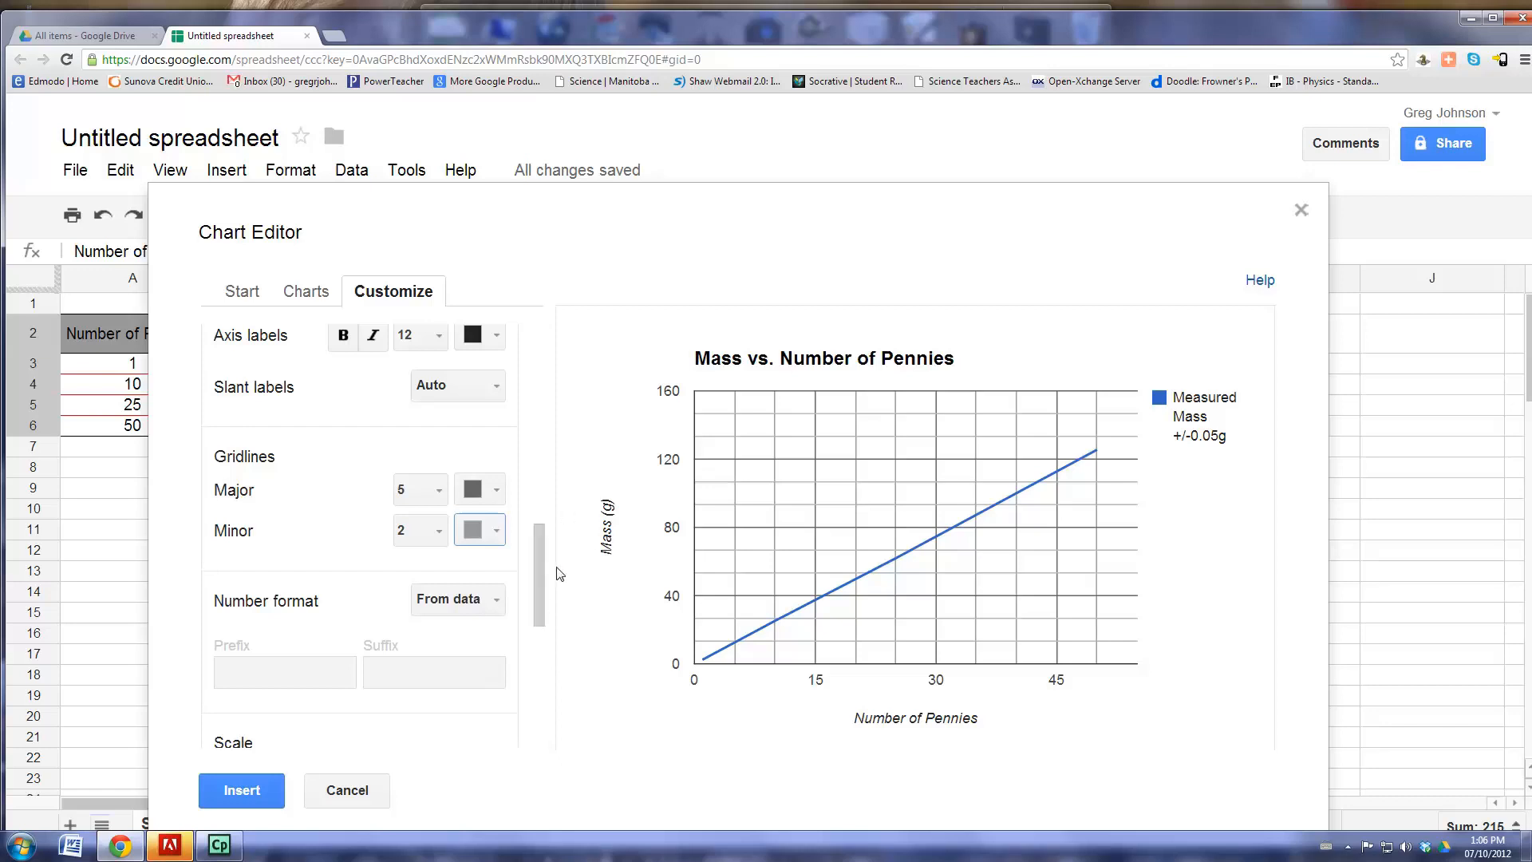
# Set the thickness of the Measured Mass line to 1px.
pyautogui.moveTo(539, 598); pyautogui.dragTo(517, 716)
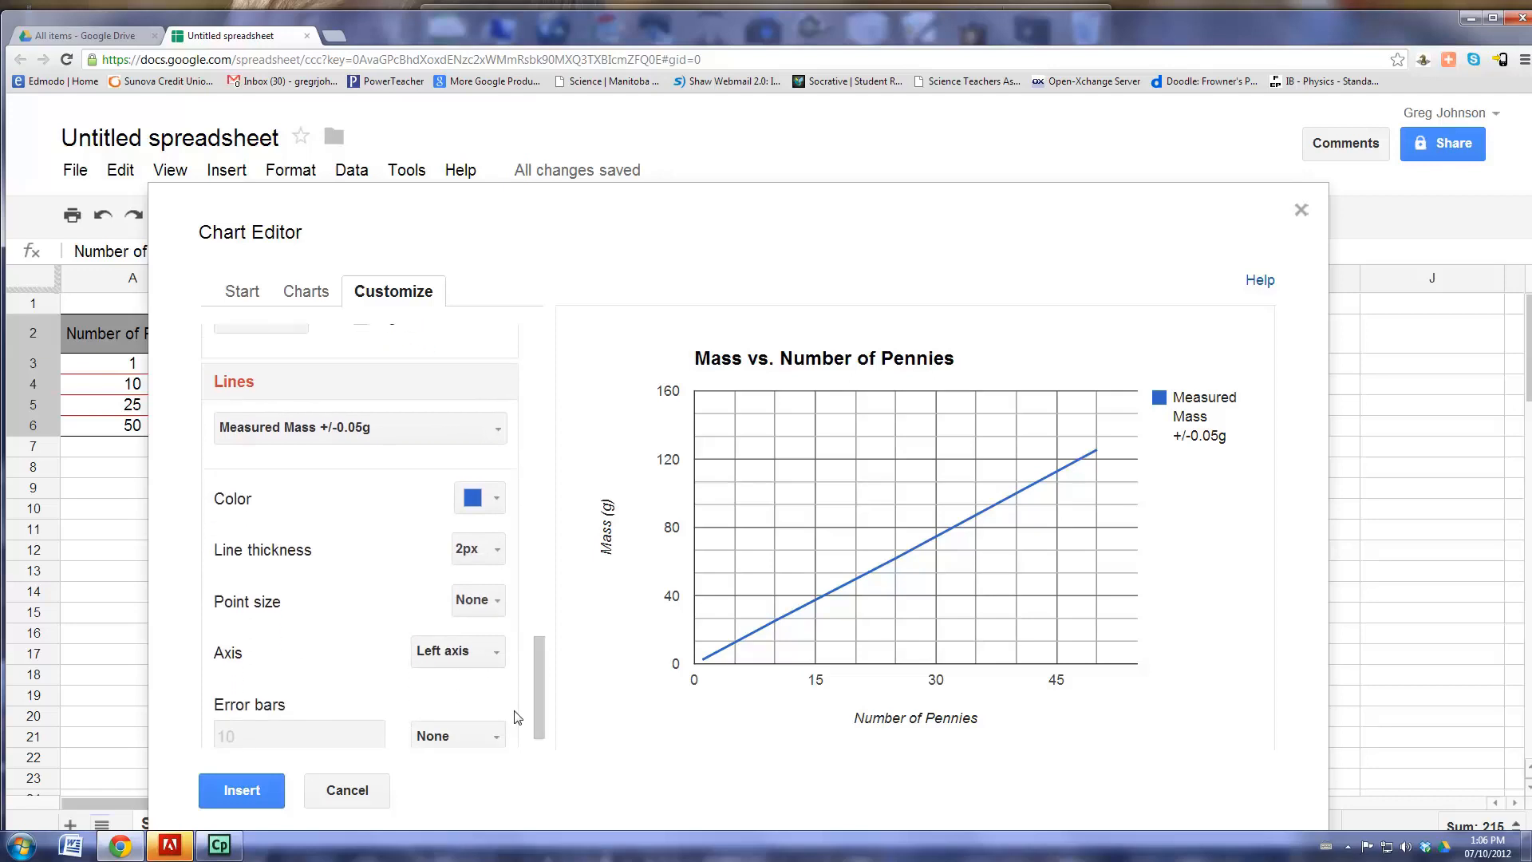
pyautogui.click(497, 550)
pyautogui.click(500, 592)
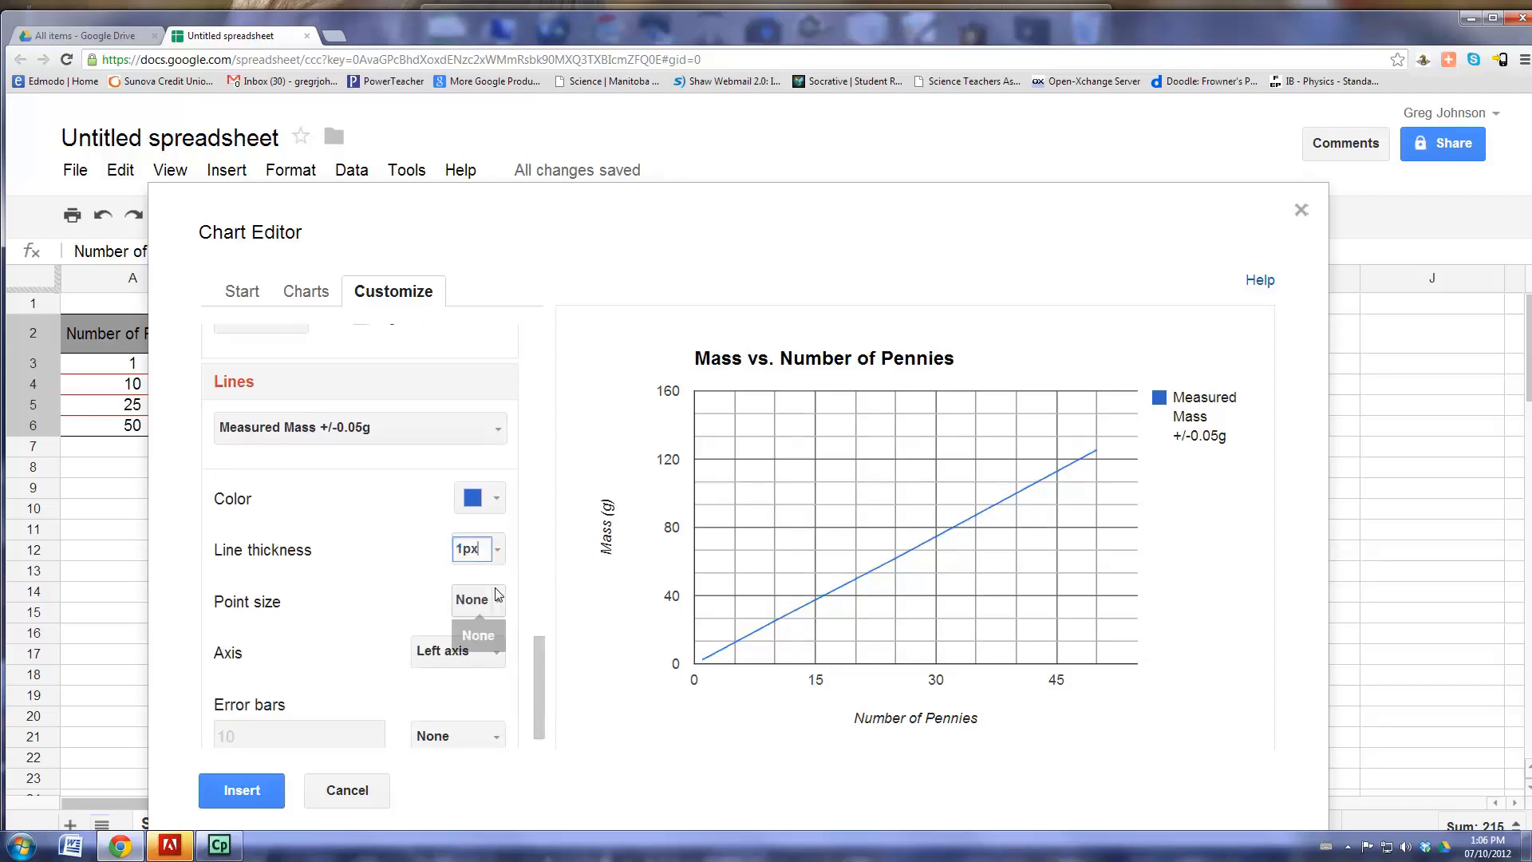
# Set the Measured Mass line's point size to 2px and give it constant error bars of 0.05.
pyautogui.click(500, 603)
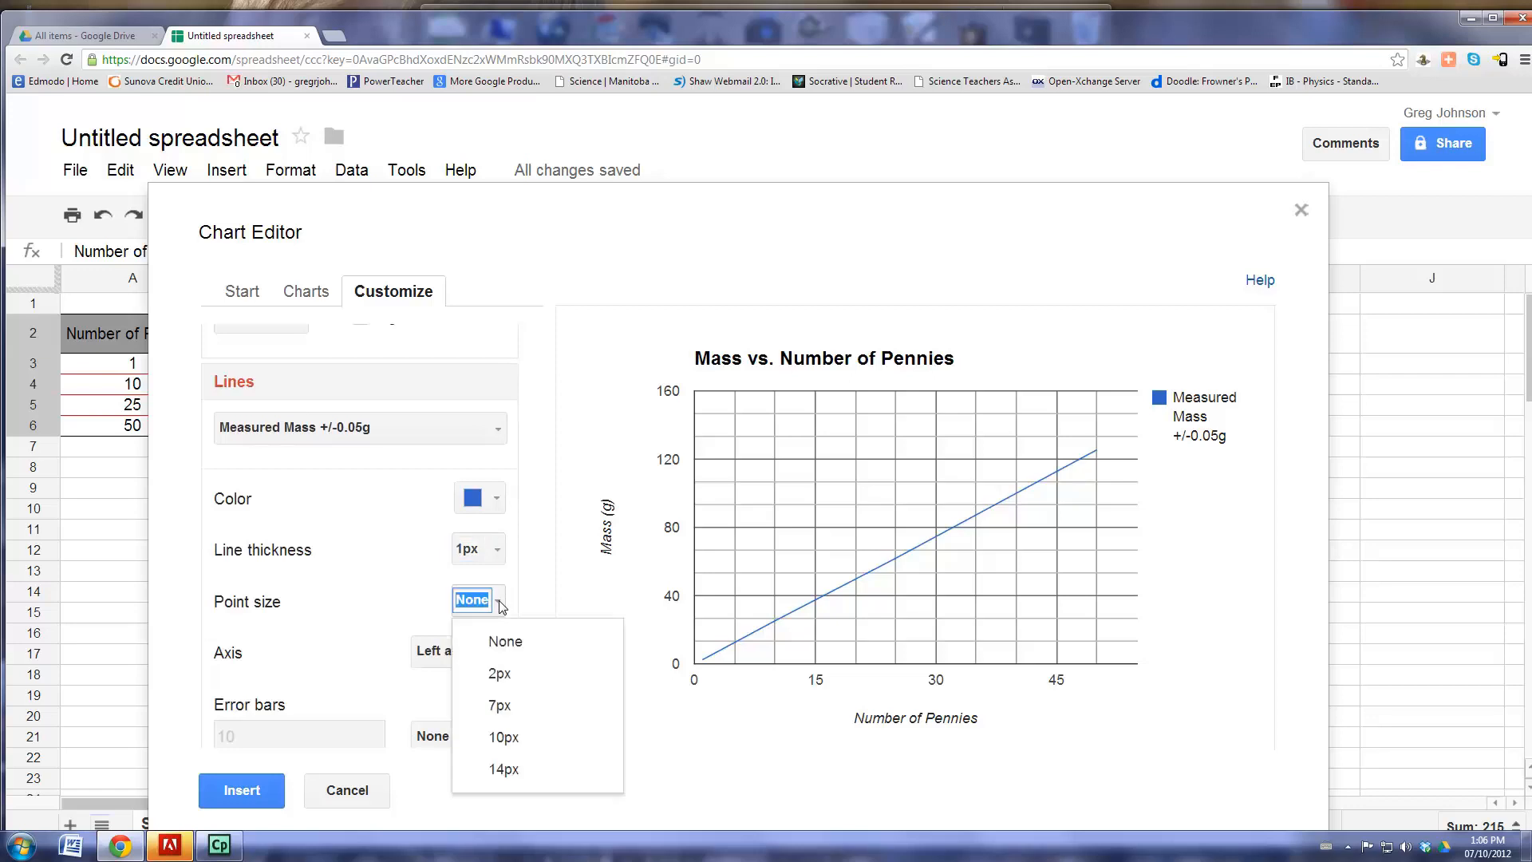
pyautogui.click(501, 673)
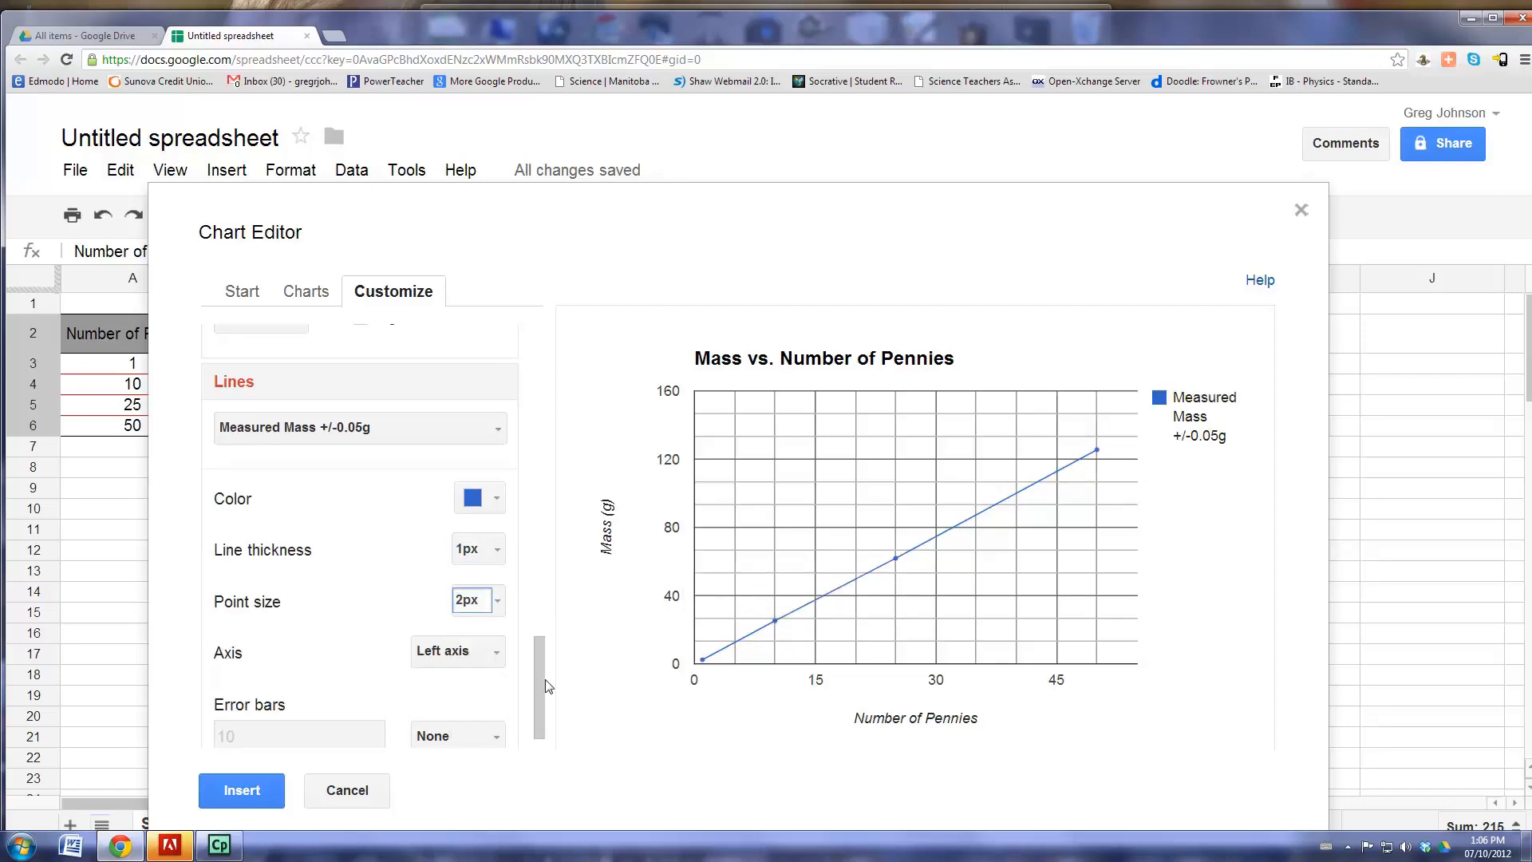
pyautogui.scroll(-1, 538, 706)
pyautogui.click(500, 714)
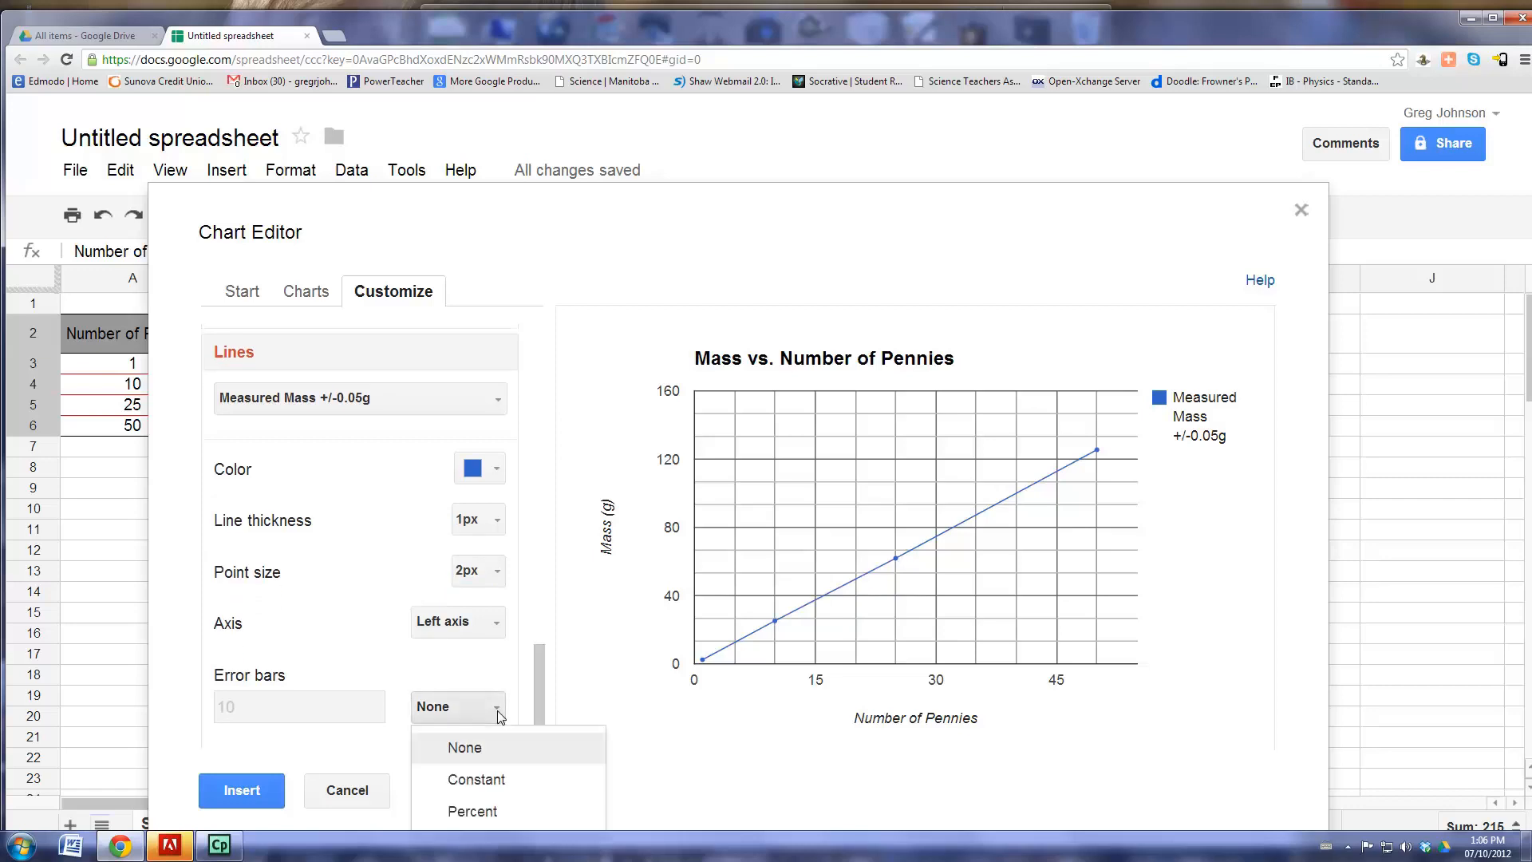
pyautogui.click(479, 782)
pyautogui.moveTo(328, 708); pyautogui.dragTo(210, 701)
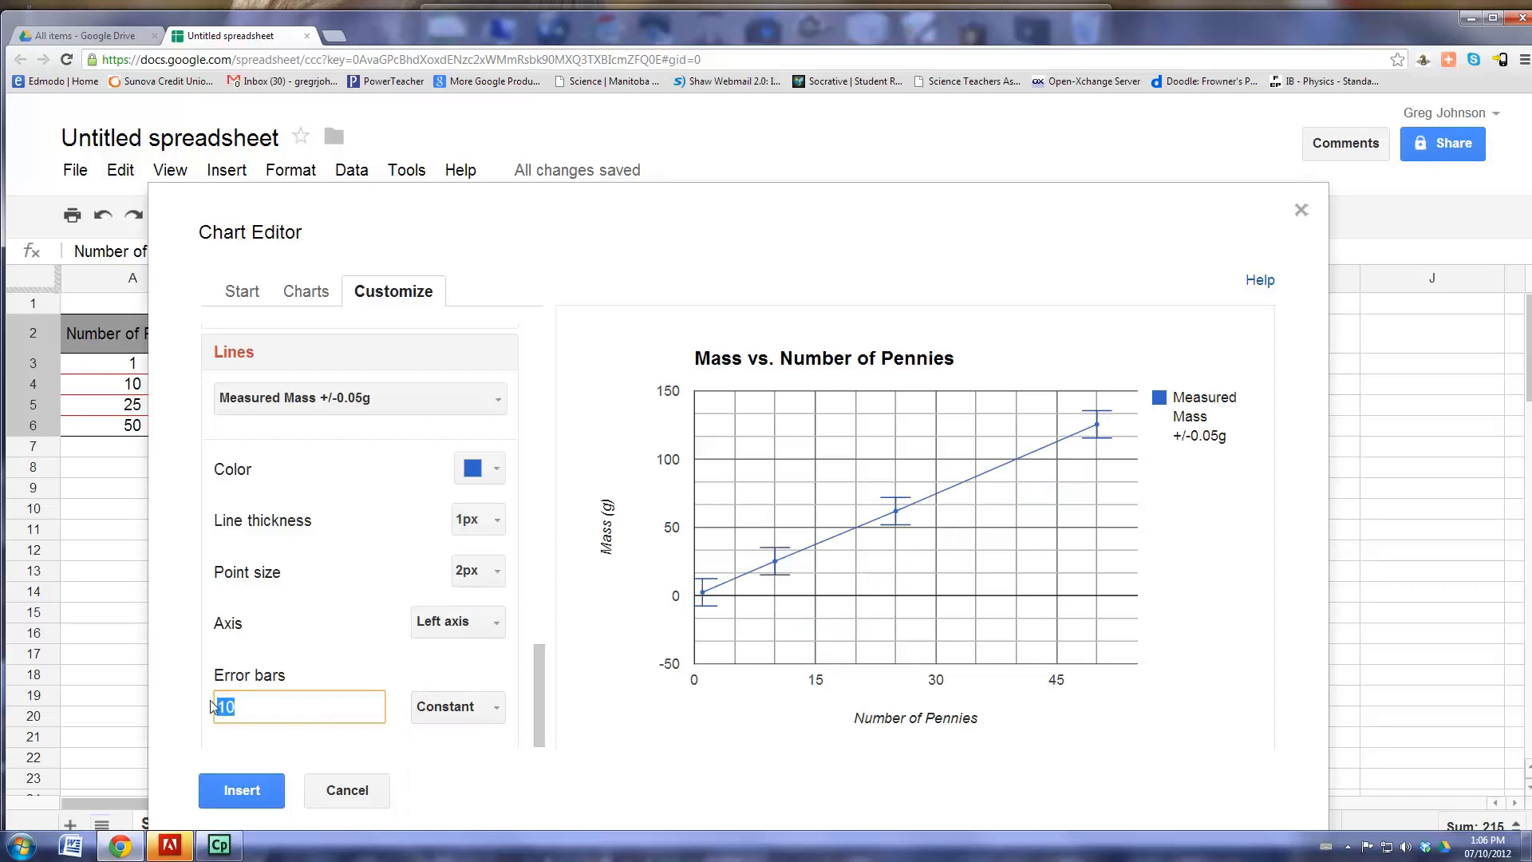
pyautogui.write('0.054')
pyautogui.moveTo(908, 527)
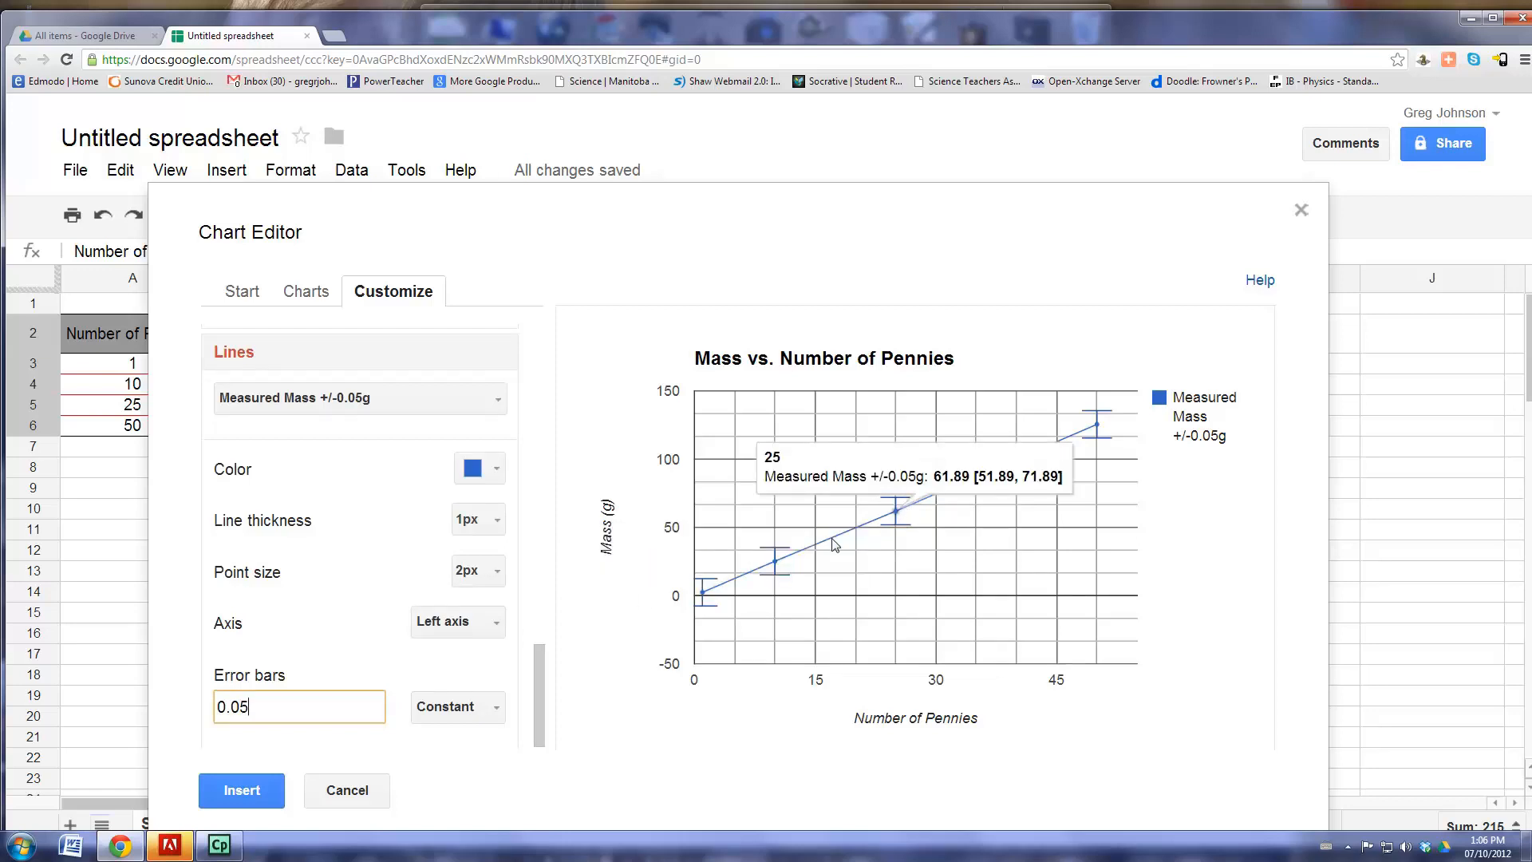
pyautogui.click(456, 755)
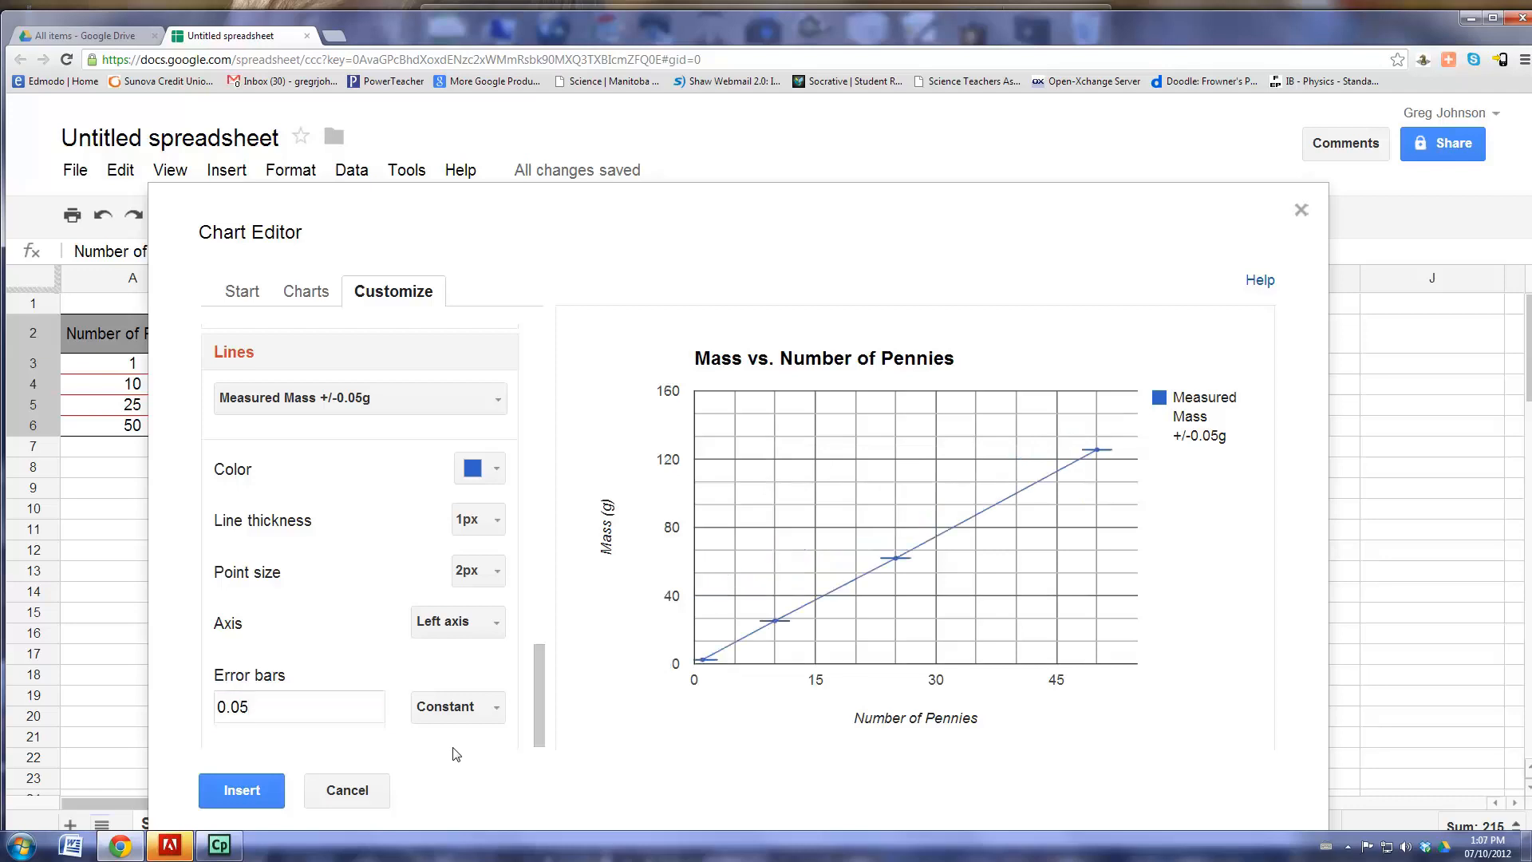
pyautogui.moveTo(779, 623)
# Add the Predicted Mass column with its header, Sheet1!B2:B6, as a third data range of the chart.
pyautogui.moveTo(543, 678); pyautogui.dragTo(535, 355)
pyautogui.click(234, 310)
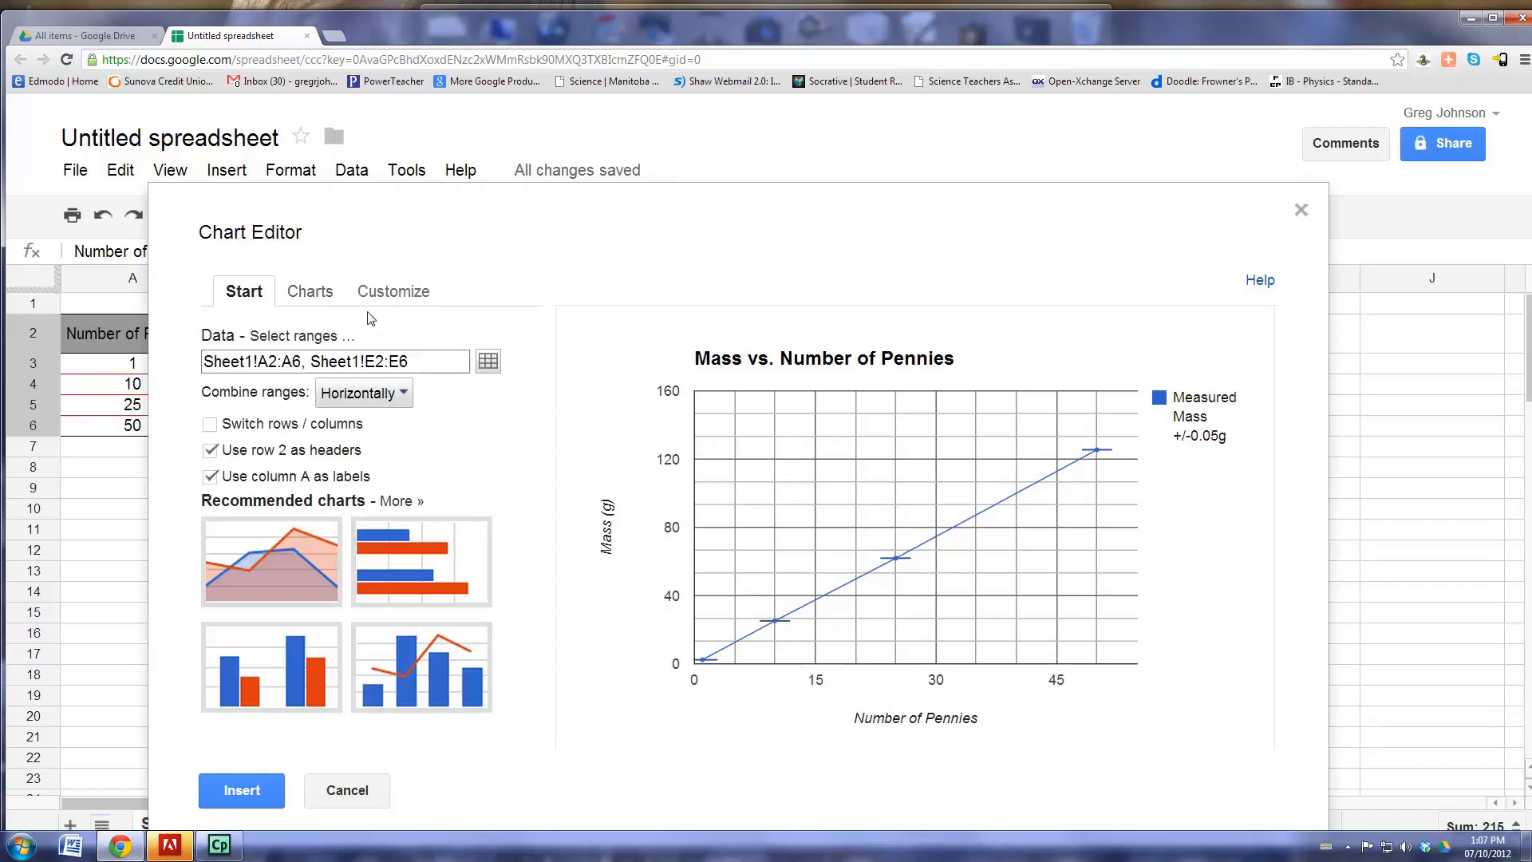
pyautogui.click(488, 361)
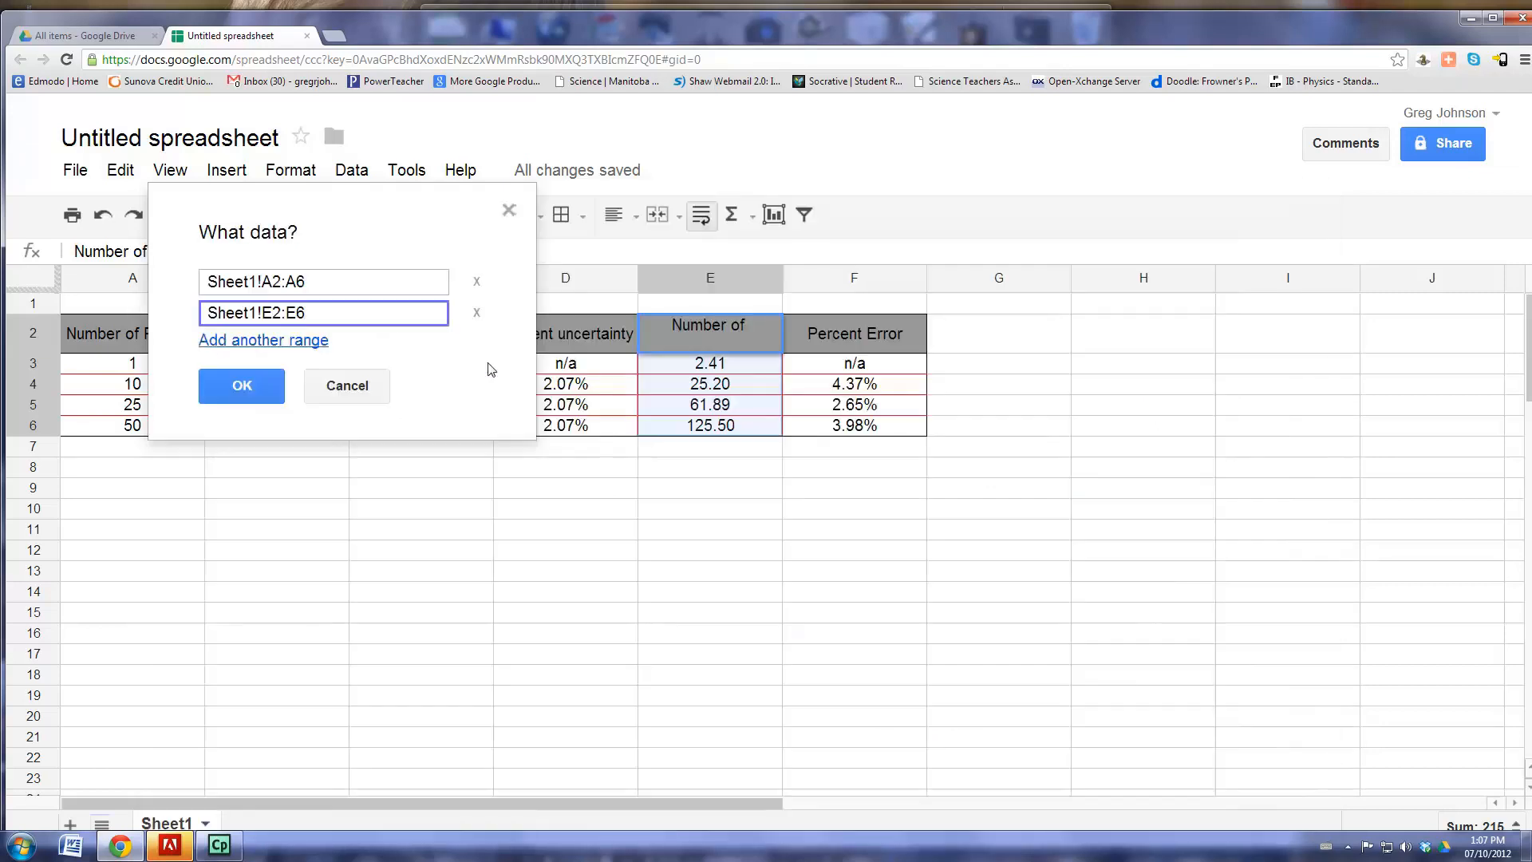
pyautogui.moveTo(417, 203); pyautogui.dragTo(1252, 339)
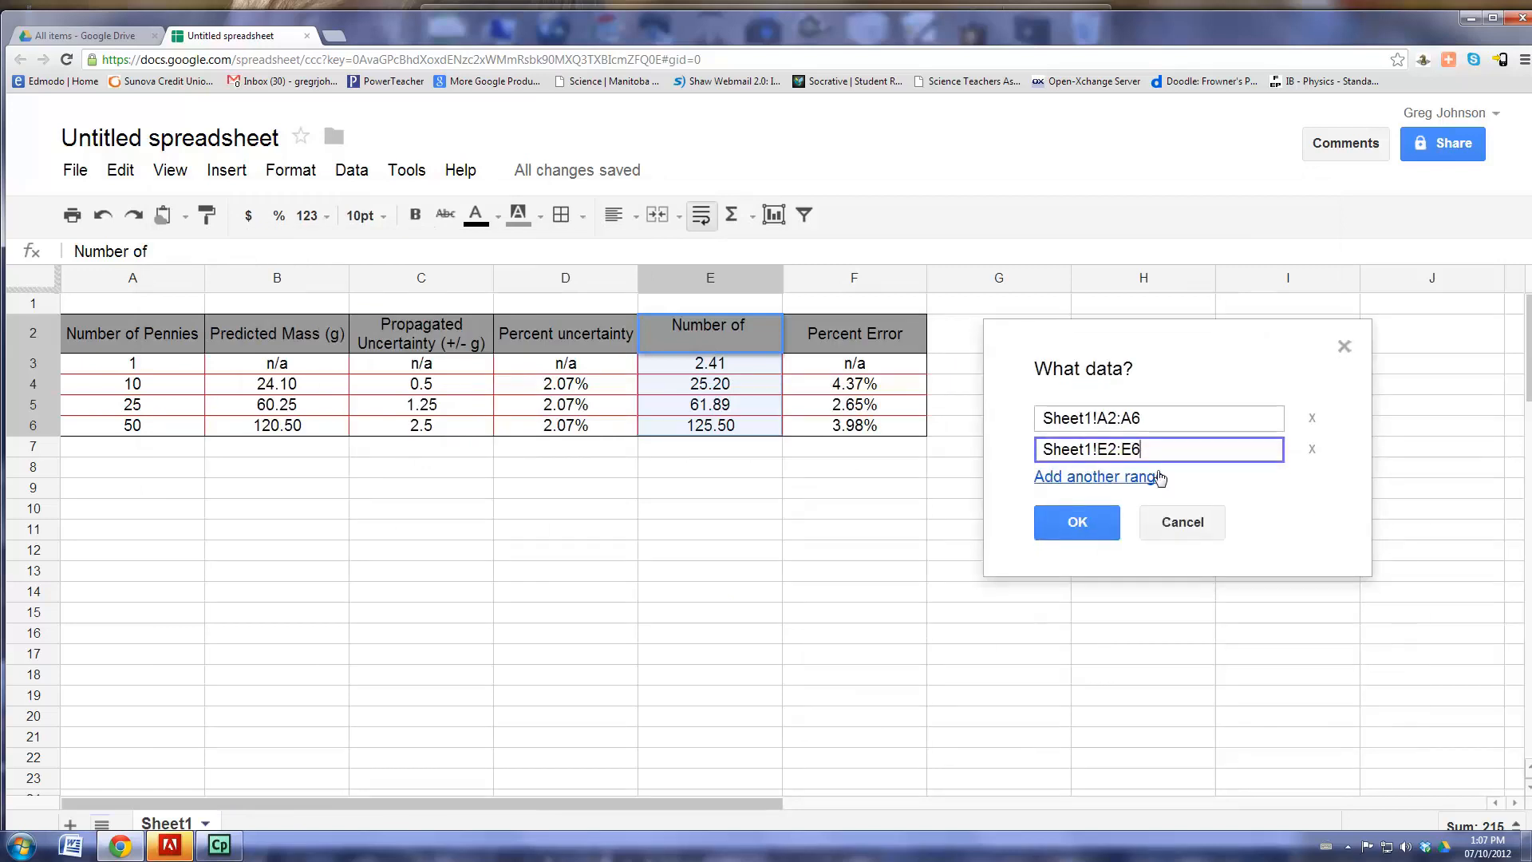
pyautogui.click(1157, 476)
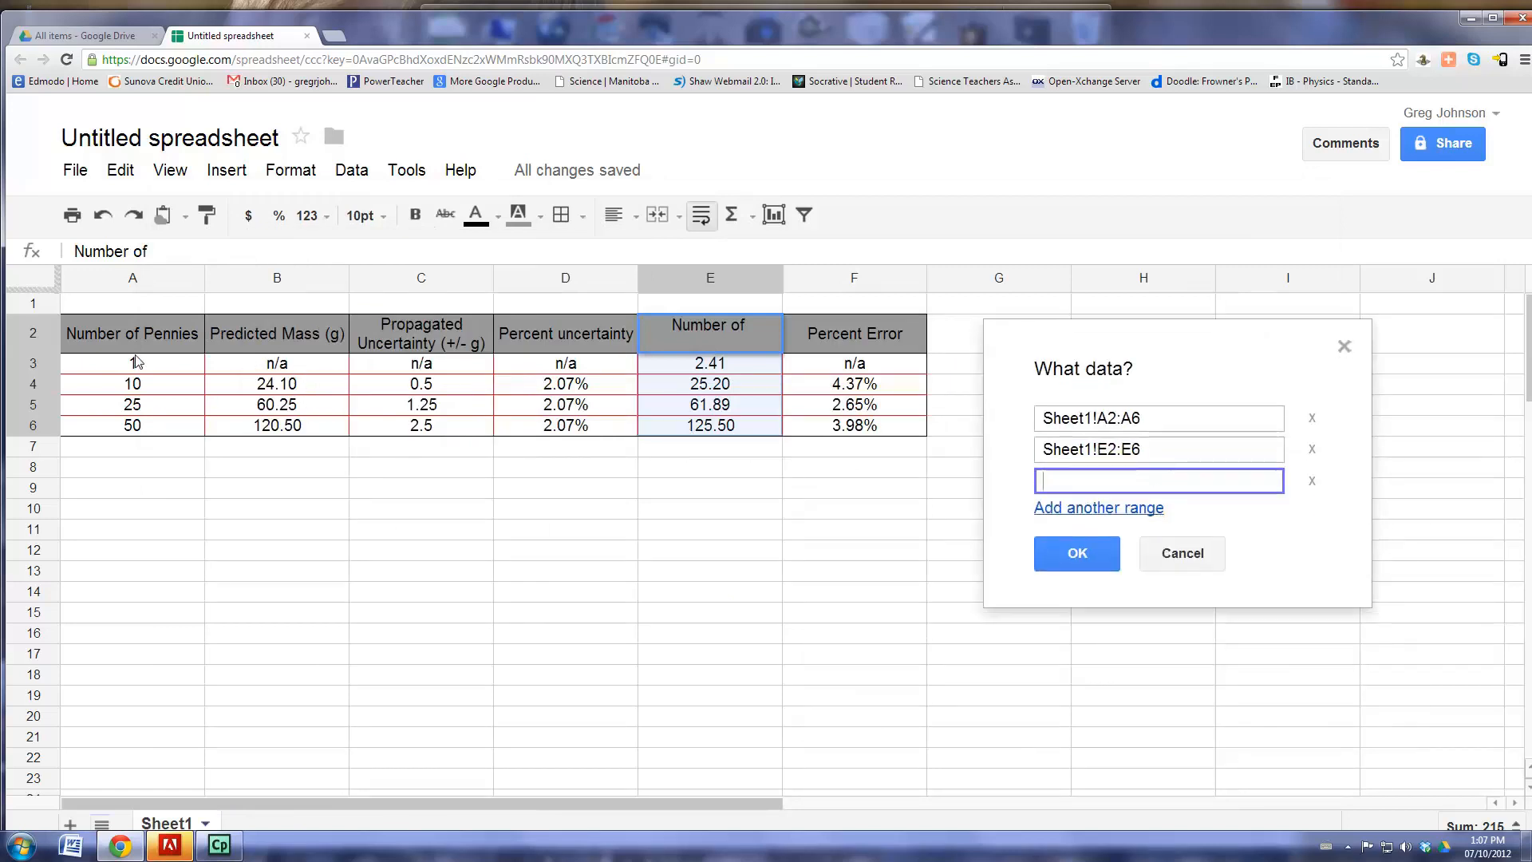
pyautogui.moveTo(281, 386); pyautogui.dragTo(278, 427)
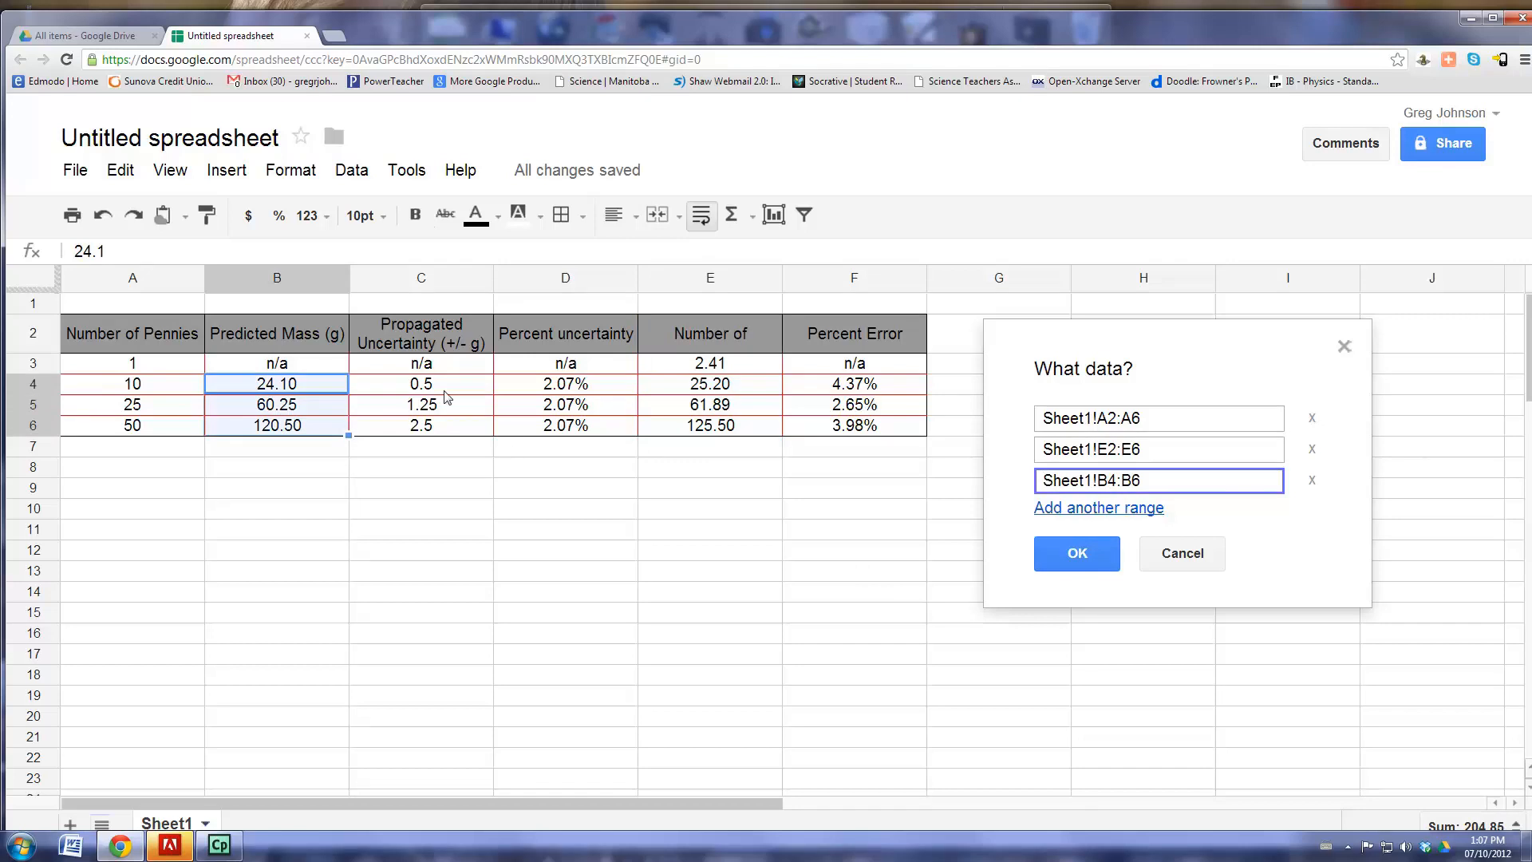
pyautogui.click(225, 331)
pyautogui.moveTo(276, 349); pyautogui.dragTo(278, 427)
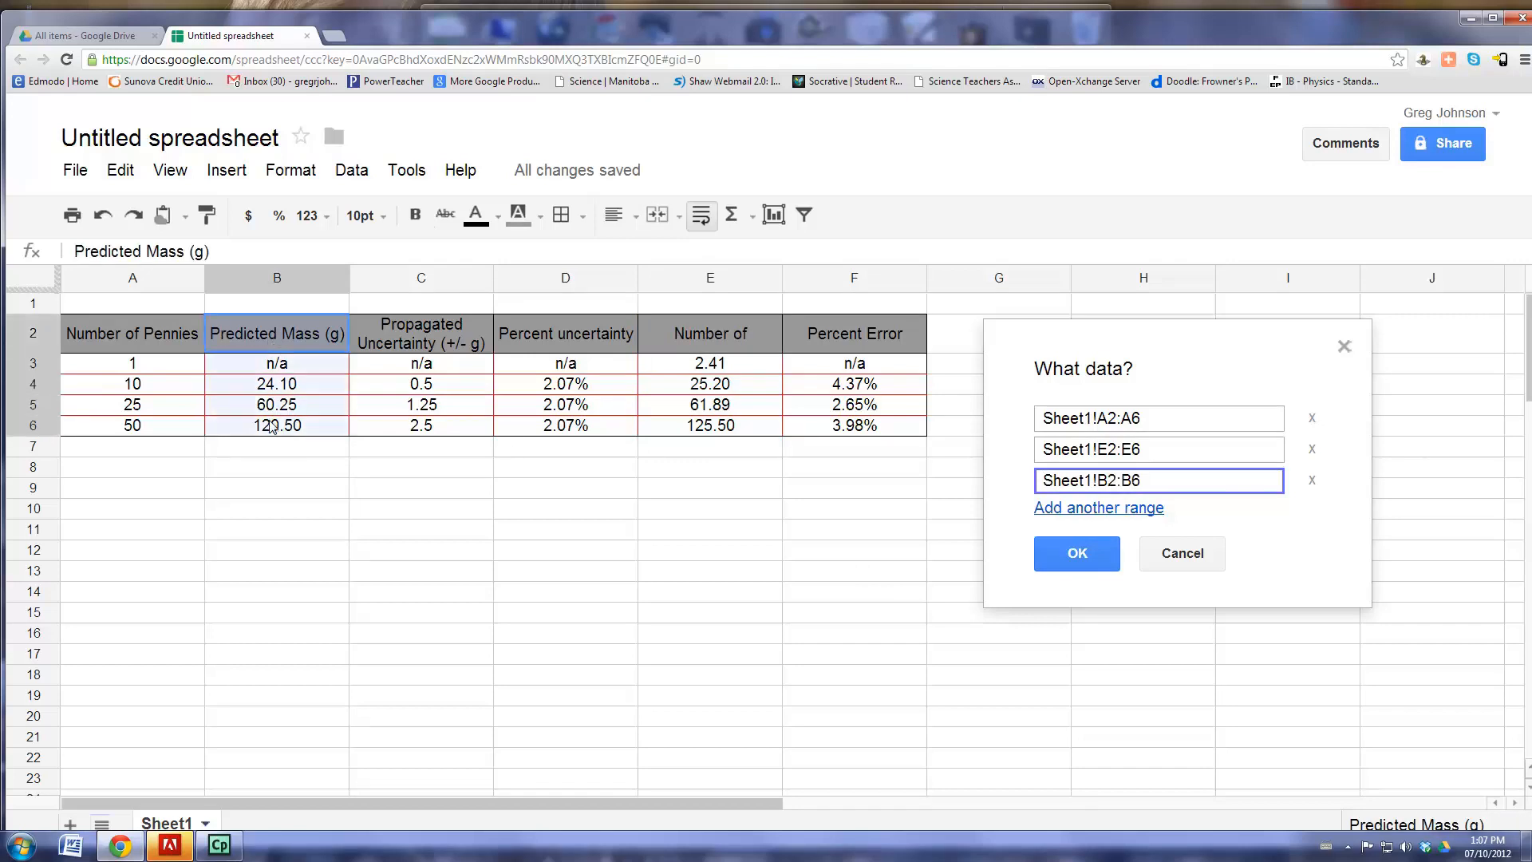
pyautogui.click(1084, 549)
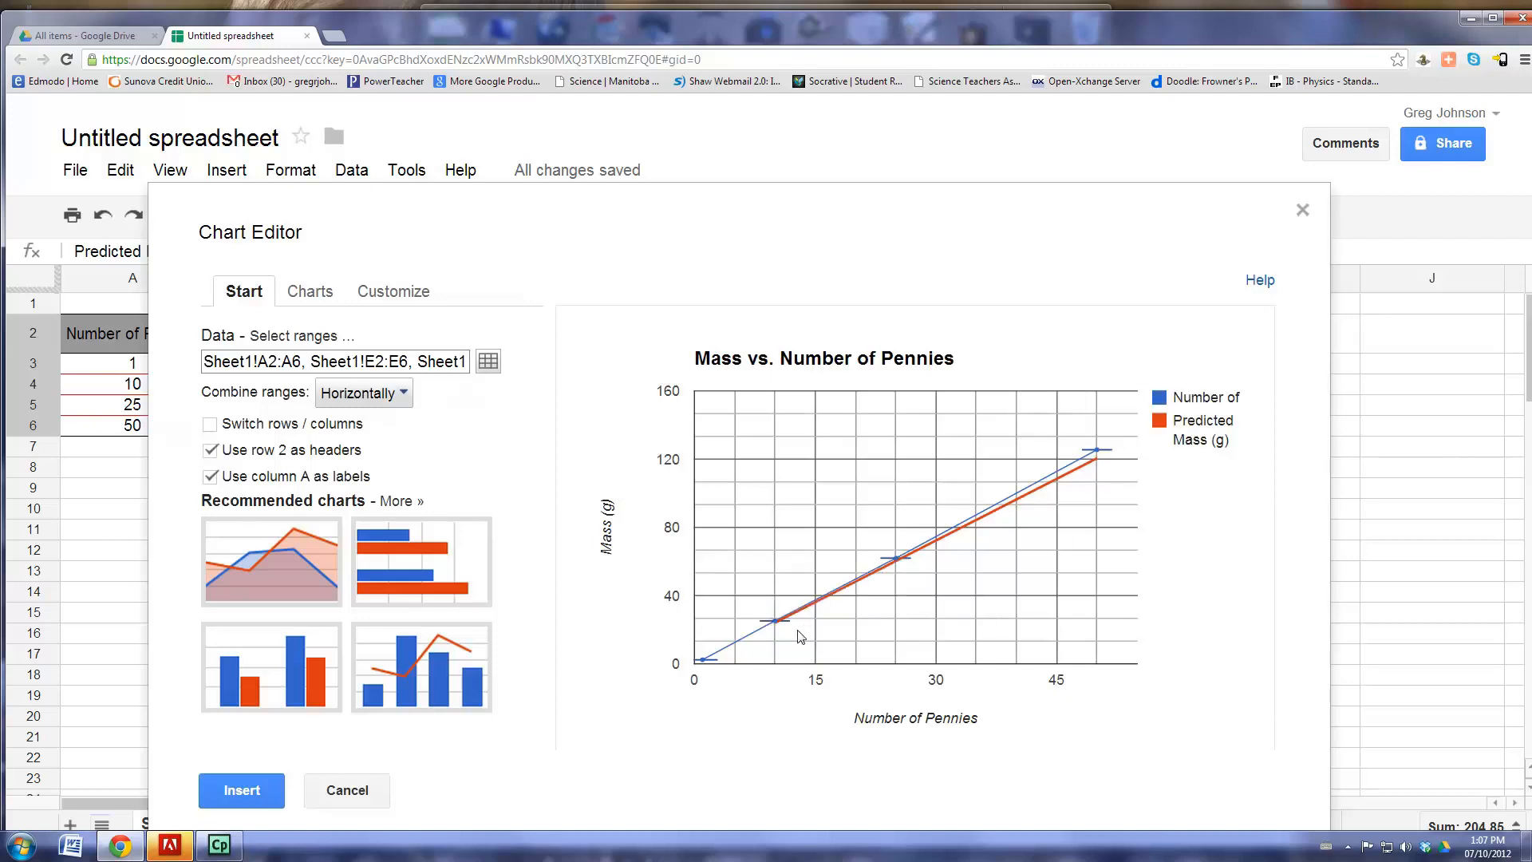
pyautogui.moveTo(898, 561)
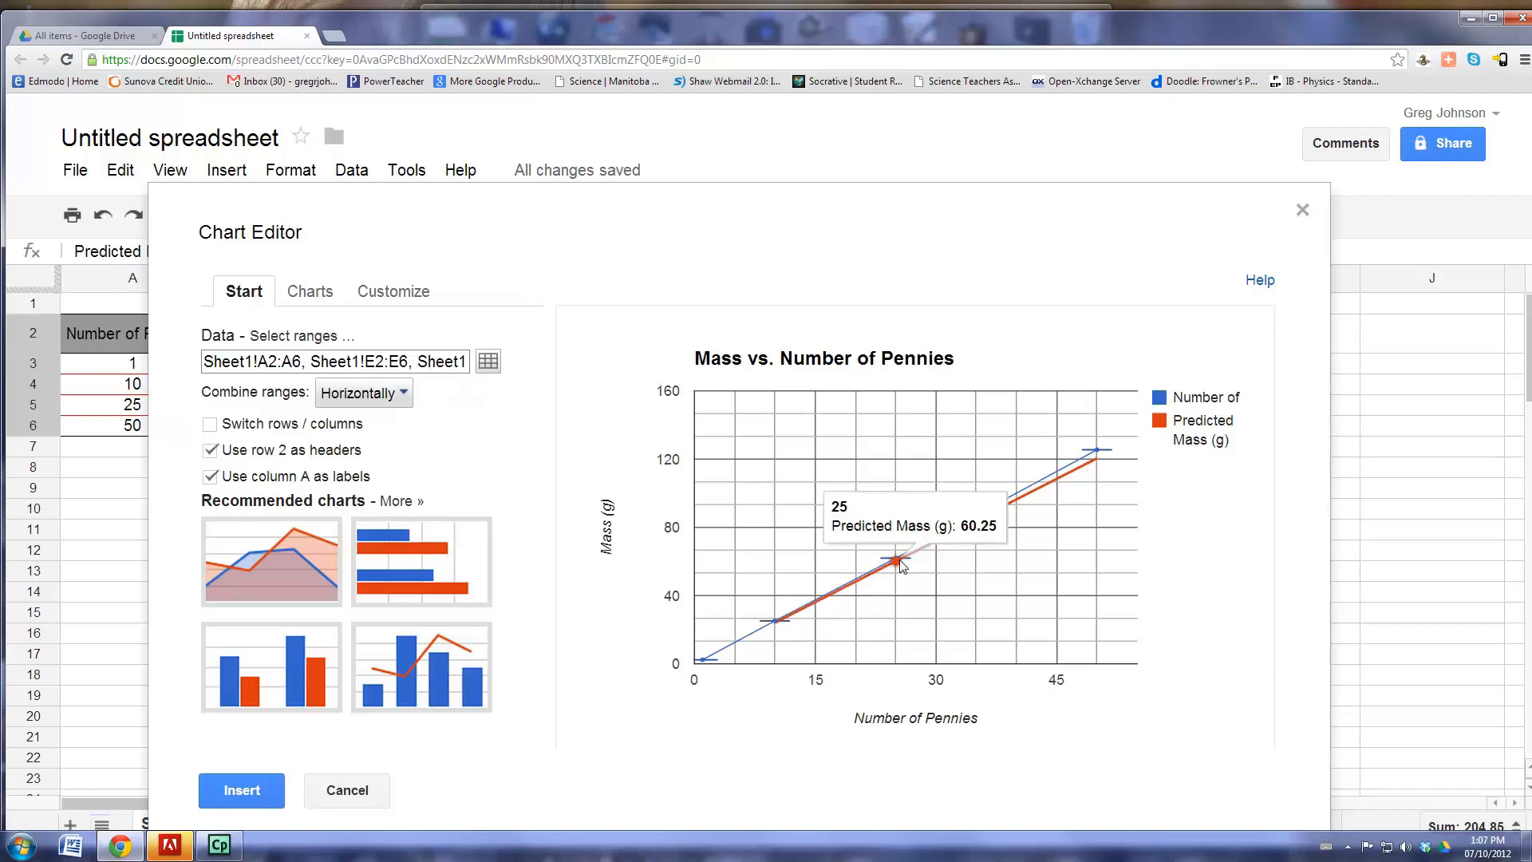
pyautogui.moveTo(1101, 462)
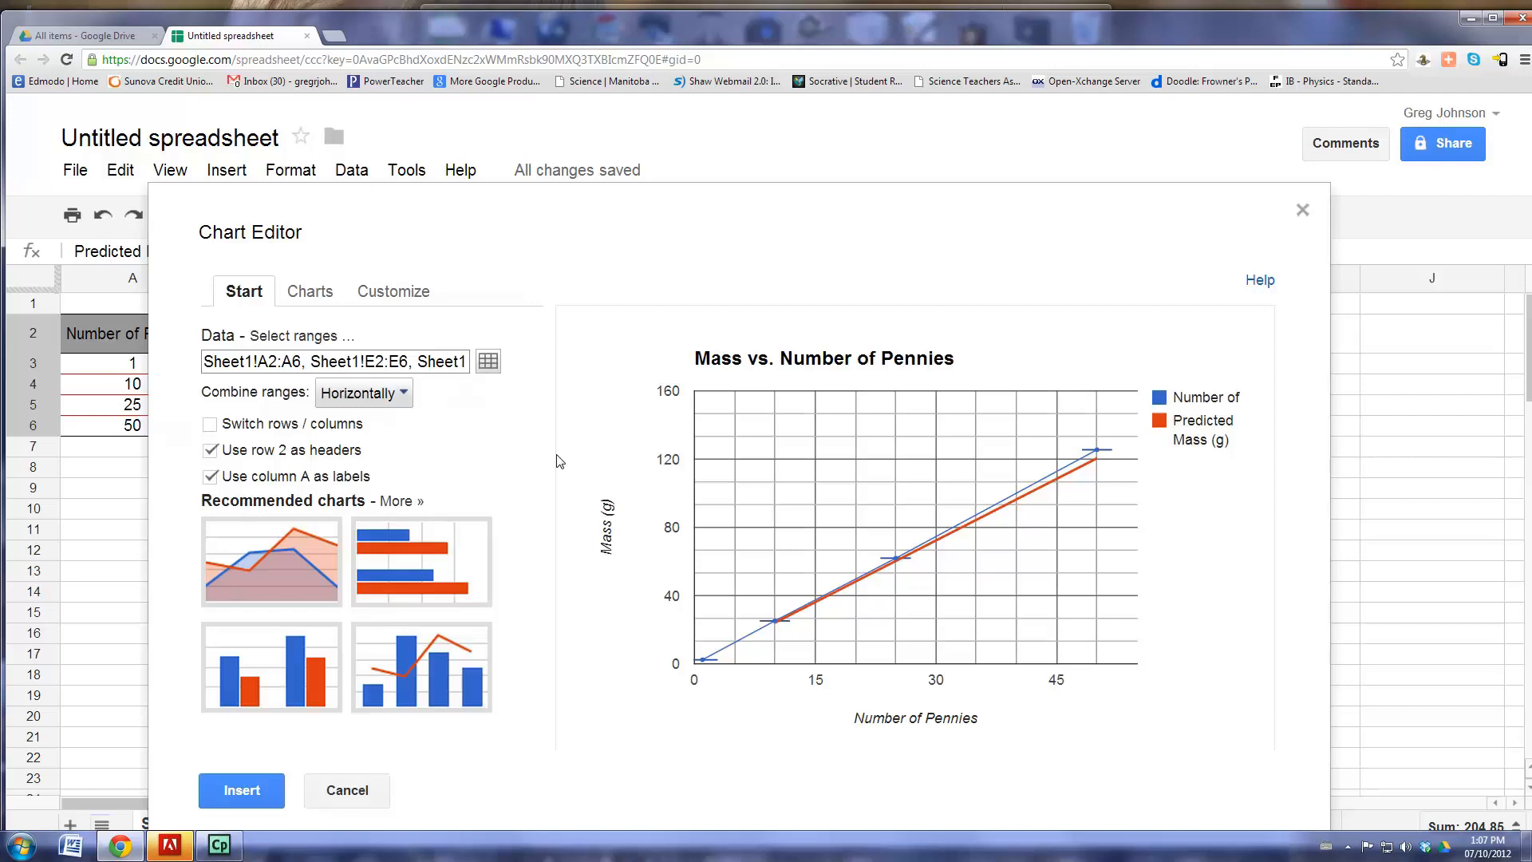
# Set the Predicted Mass (g) line's thickness to 1px and its point size to 2px.
pyautogui.click(408, 301)
pyautogui.moveTo(539, 415); pyautogui.dragTo(572, 738)
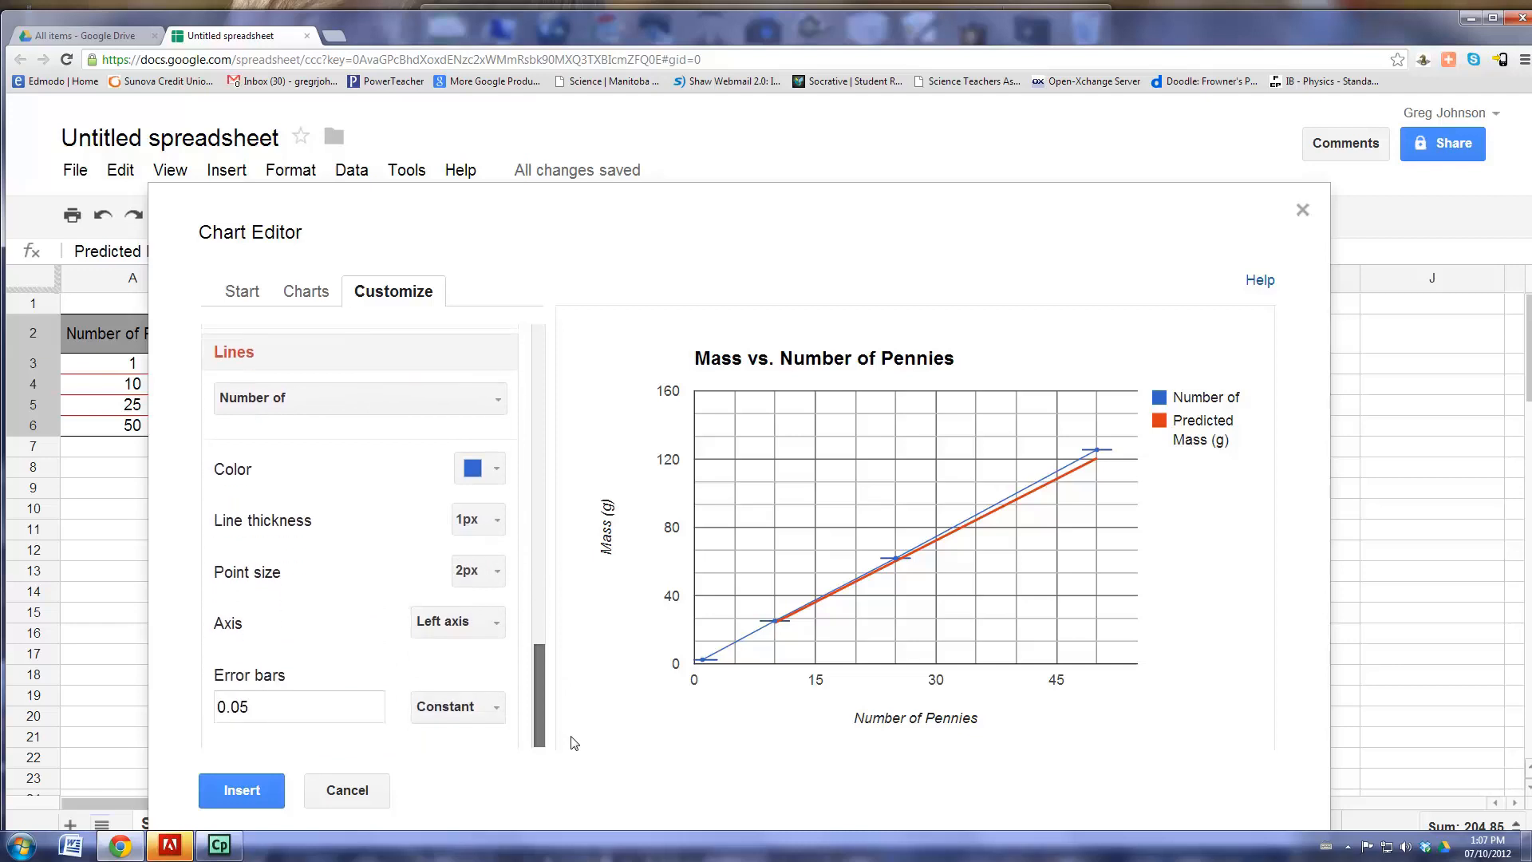
pyautogui.click(489, 398)
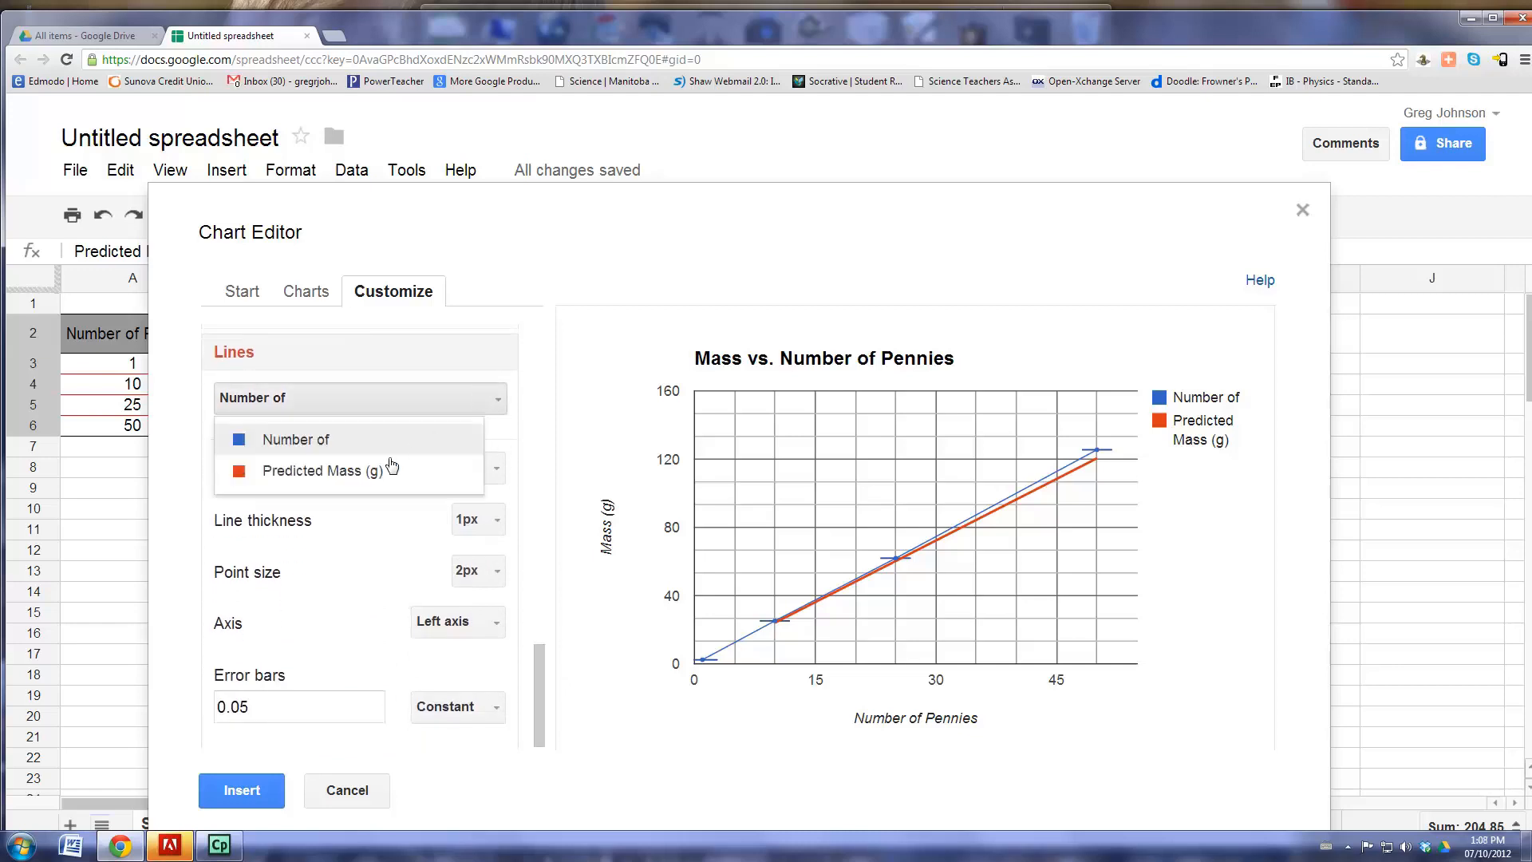
pyautogui.click(343, 471)
pyautogui.click(499, 524)
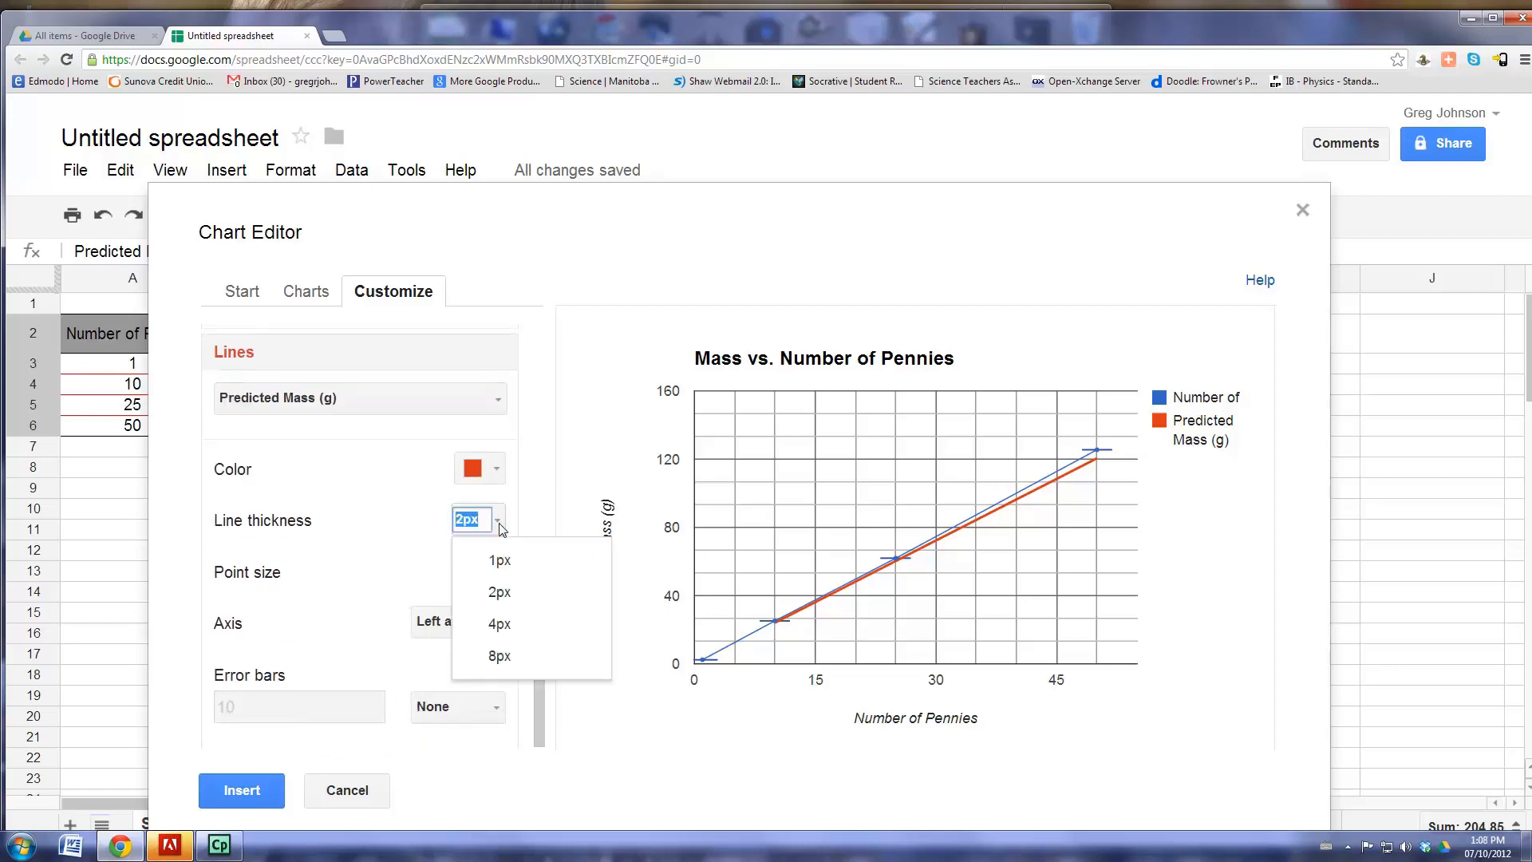
pyautogui.click(500, 561)
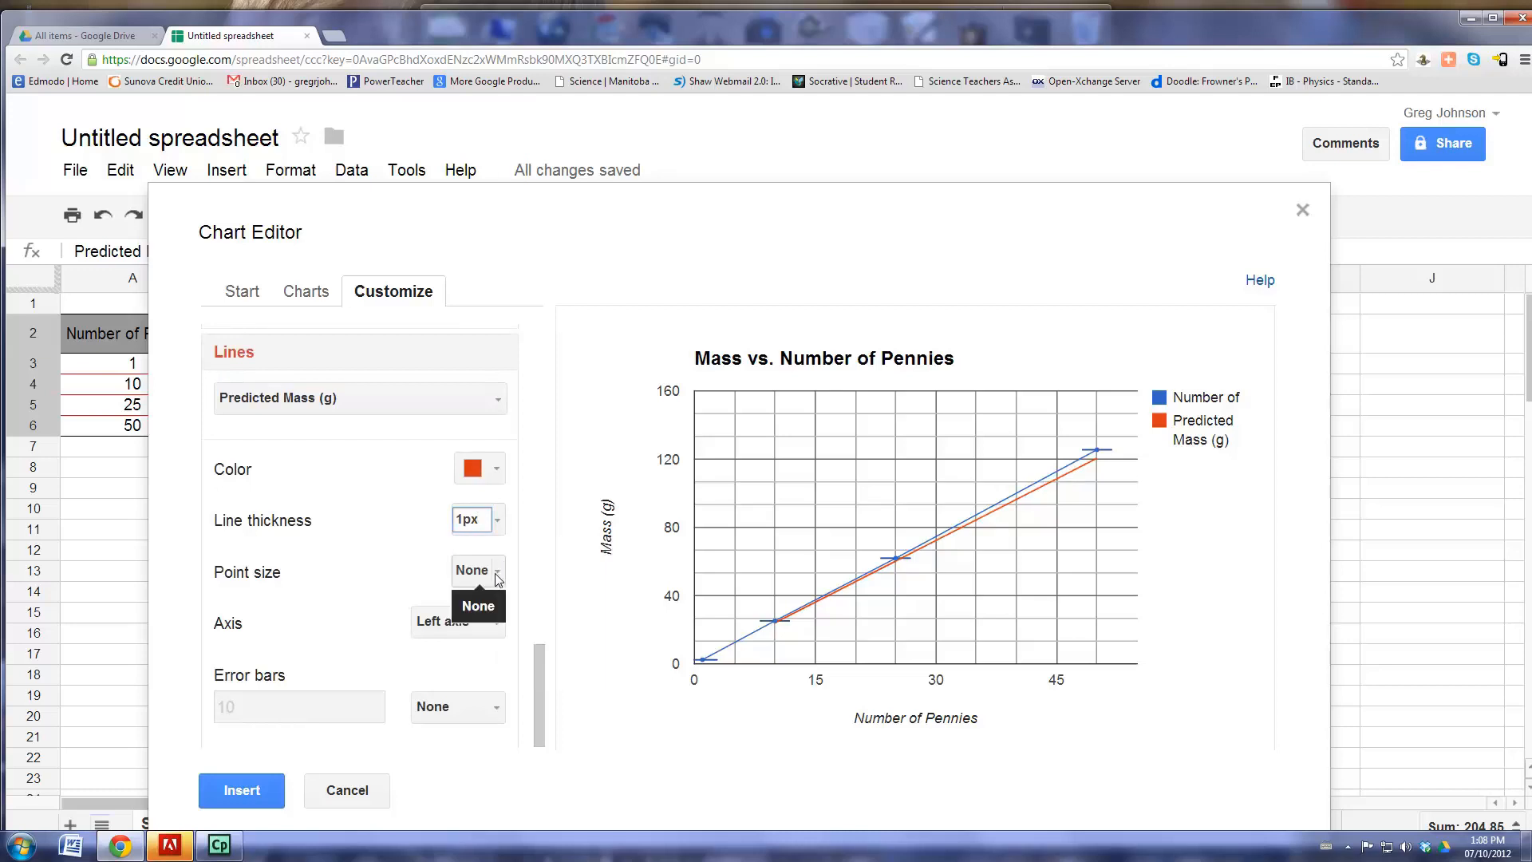
pyautogui.click(496, 571)
pyautogui.click(504, 643)
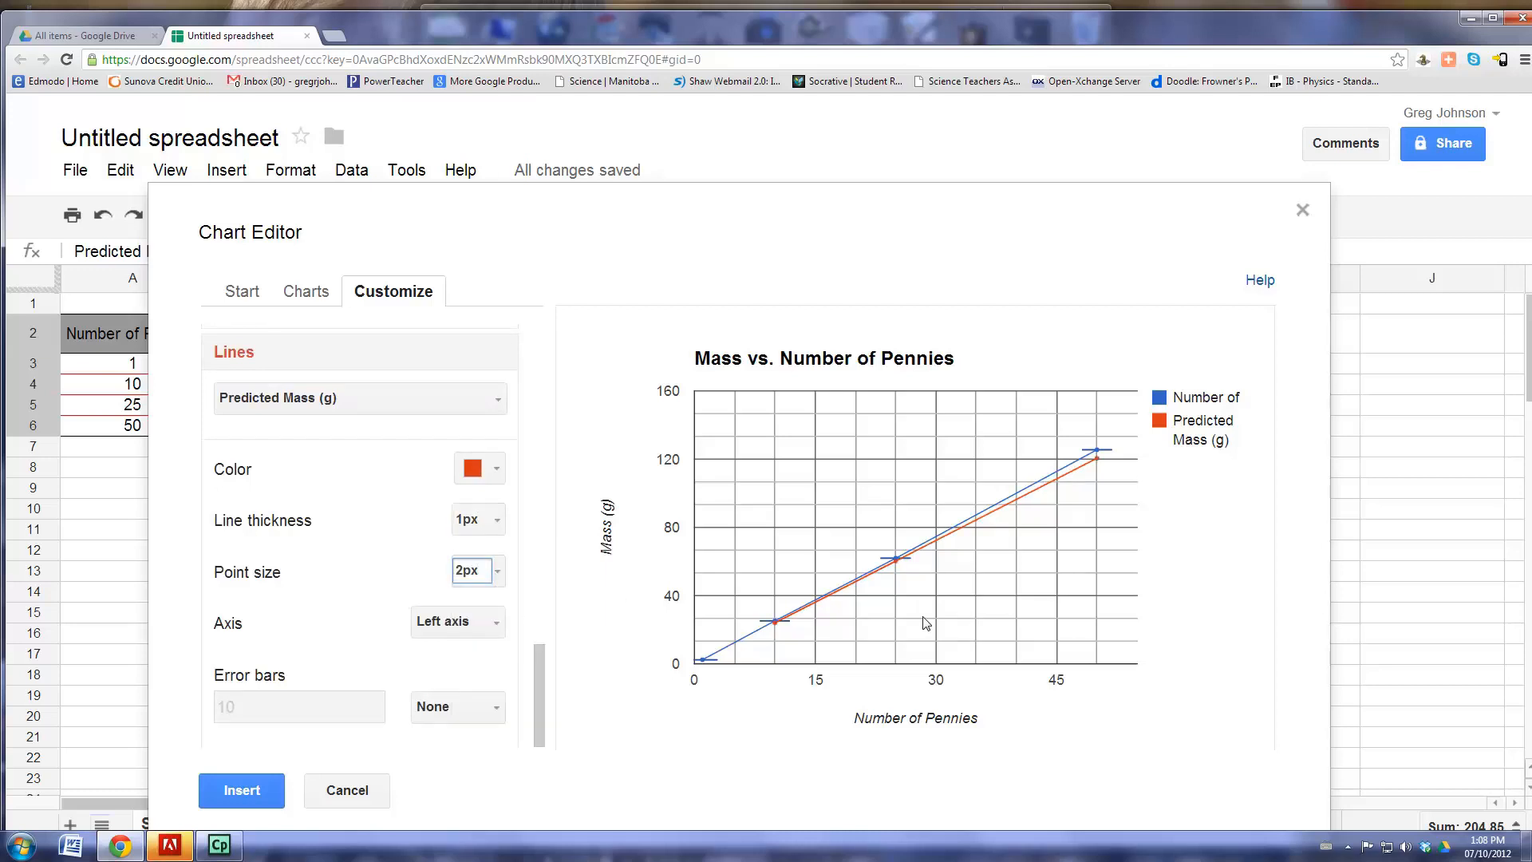
# Give the Predicted Mass (g) line percent error bars of 2.07.
pyautogui.moveTo(899, 566)
pyautogui.click(496, 708)
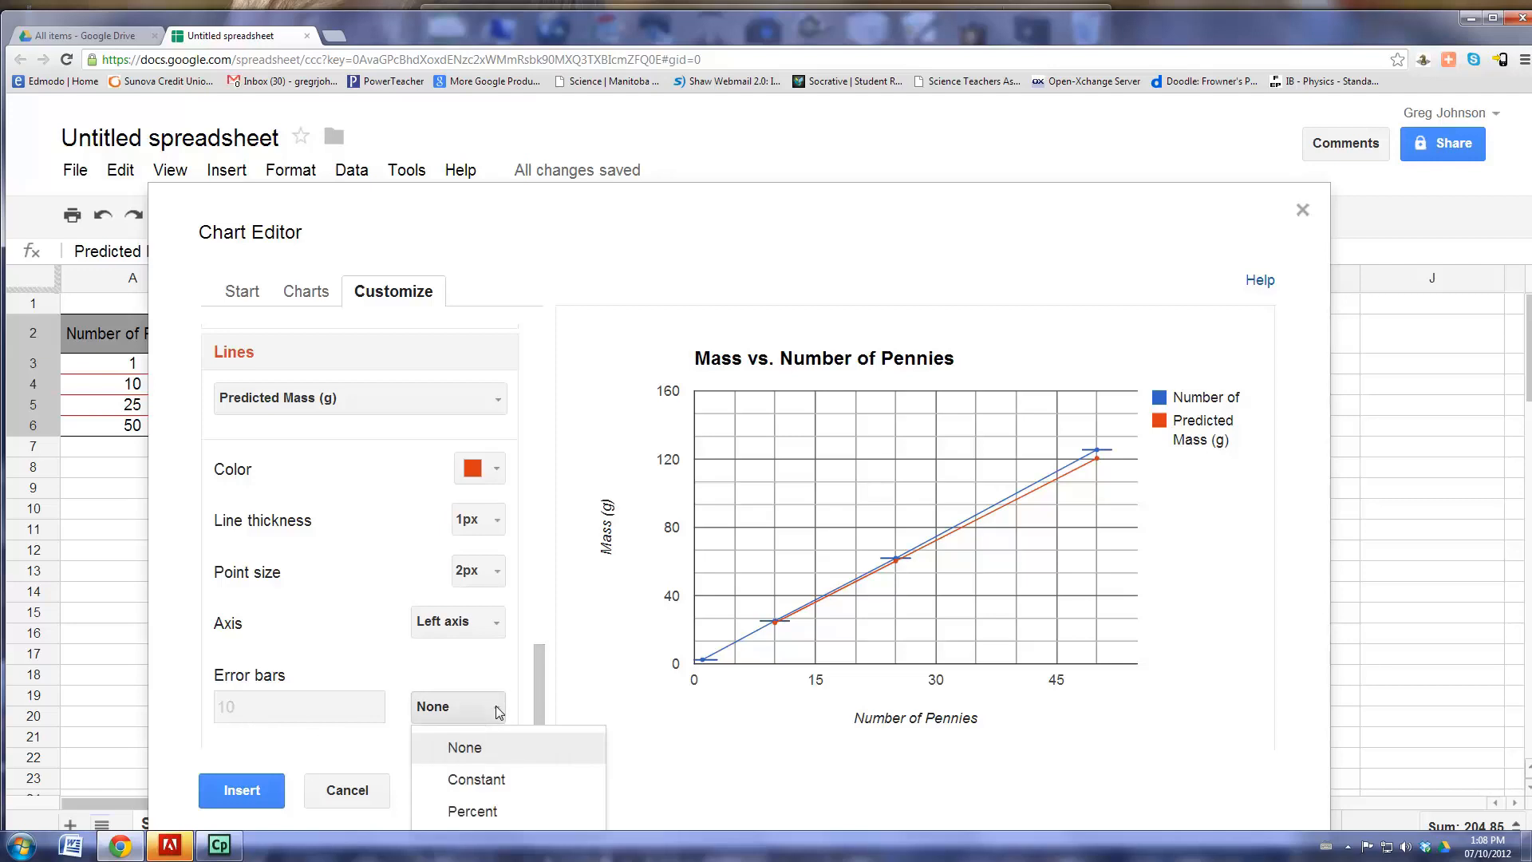
pyautogui.click(477, 811)
pyautogui.moveTo(245, 705); pyautogui.dragTo(218, 694)
pyautogui.write('2.')
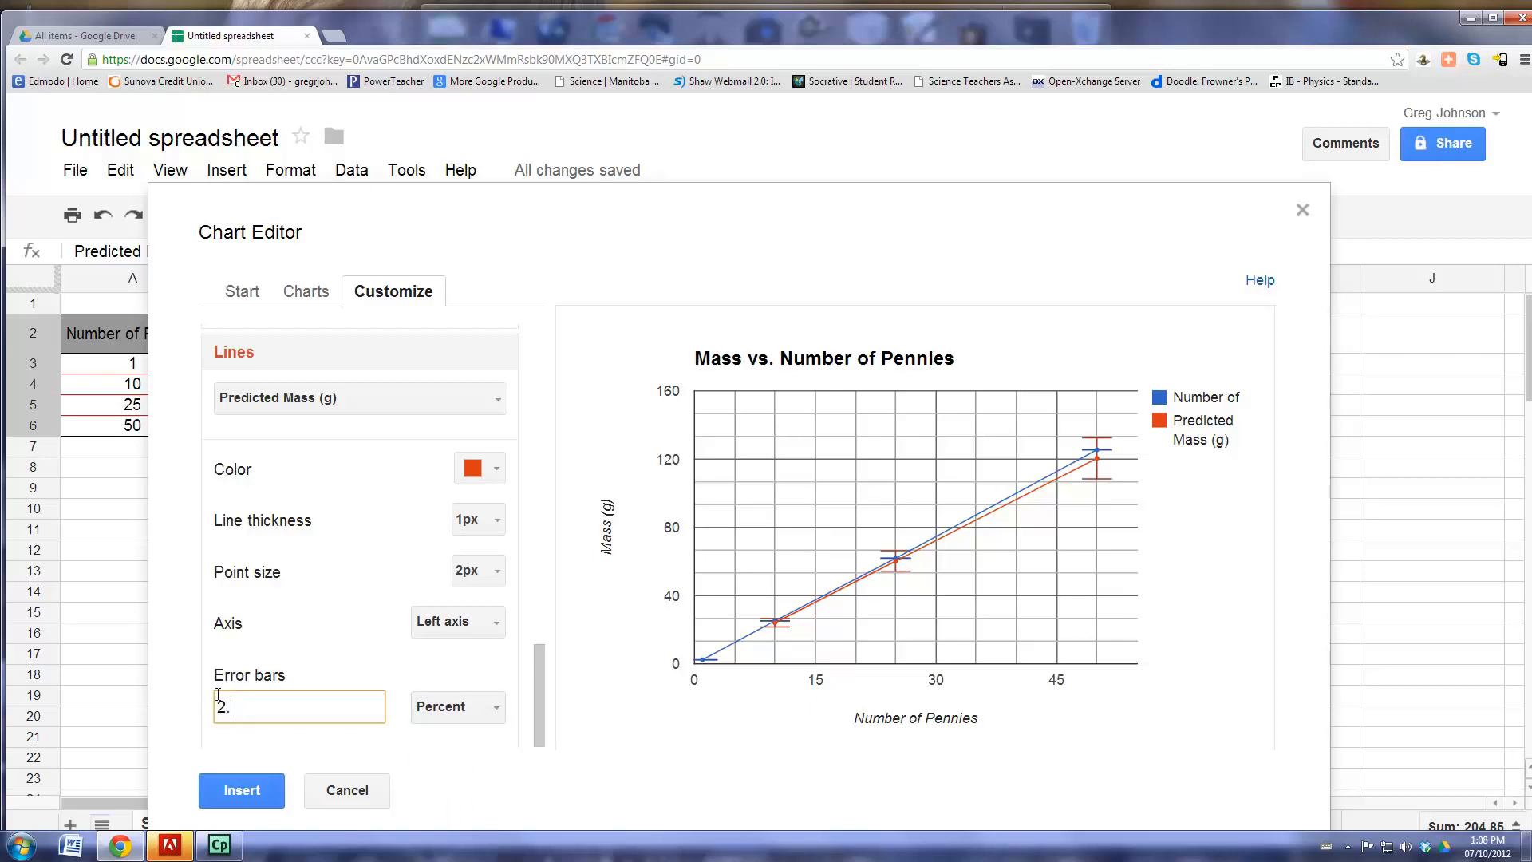
pyautogui.click(329, 670)
pyautogui.moveTo(1095, 461)
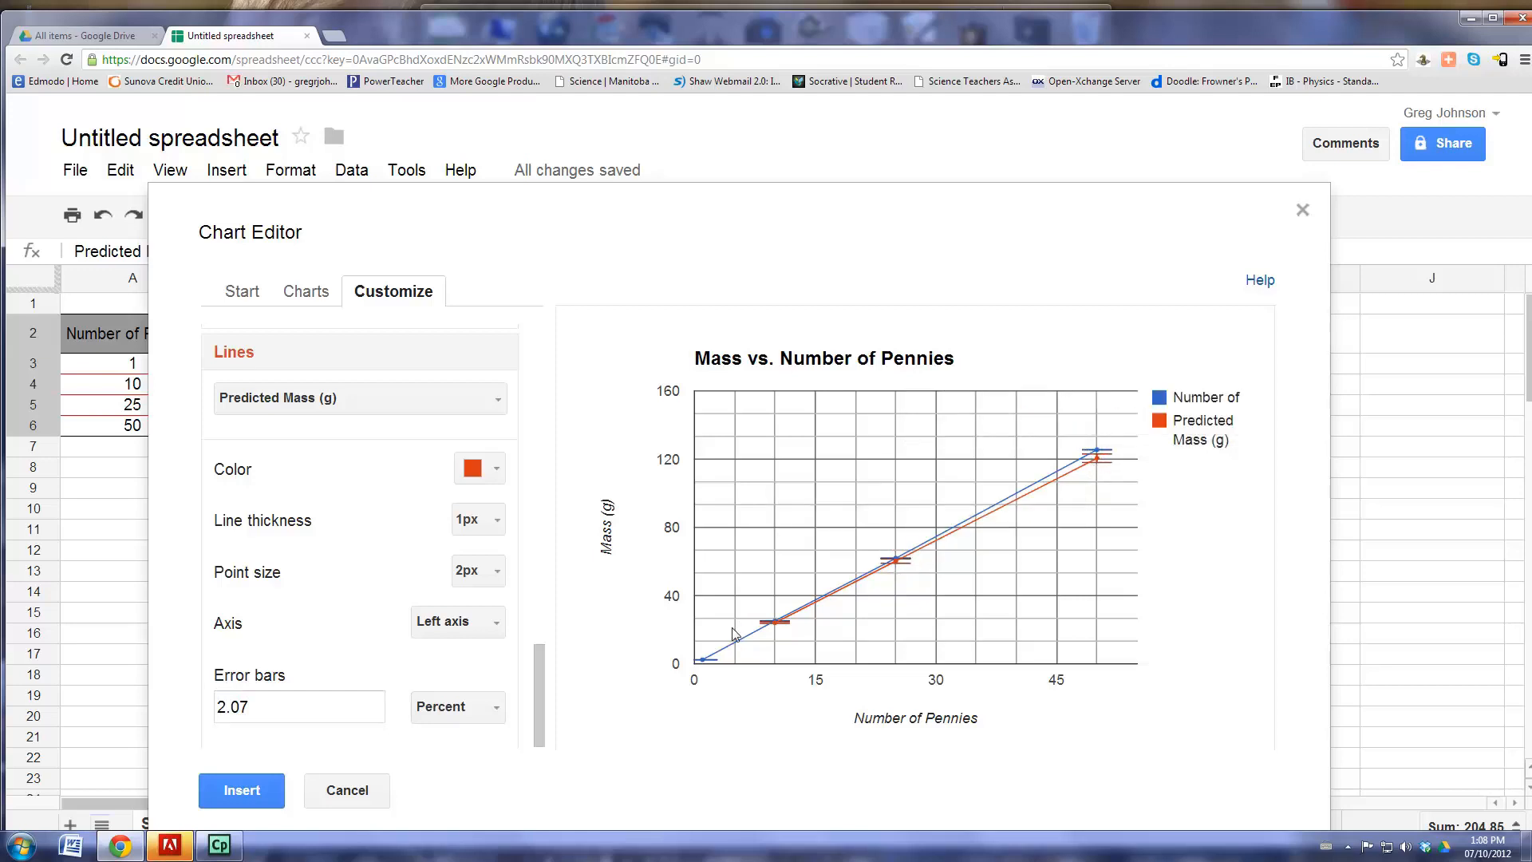
pyautogui.moveTo(775, 626)
# Insert the finished chart into the spreadsheet and view it below the data table.
pyautogui.click(249, 794)
pyautogui.scroll(-4, 936, 530)
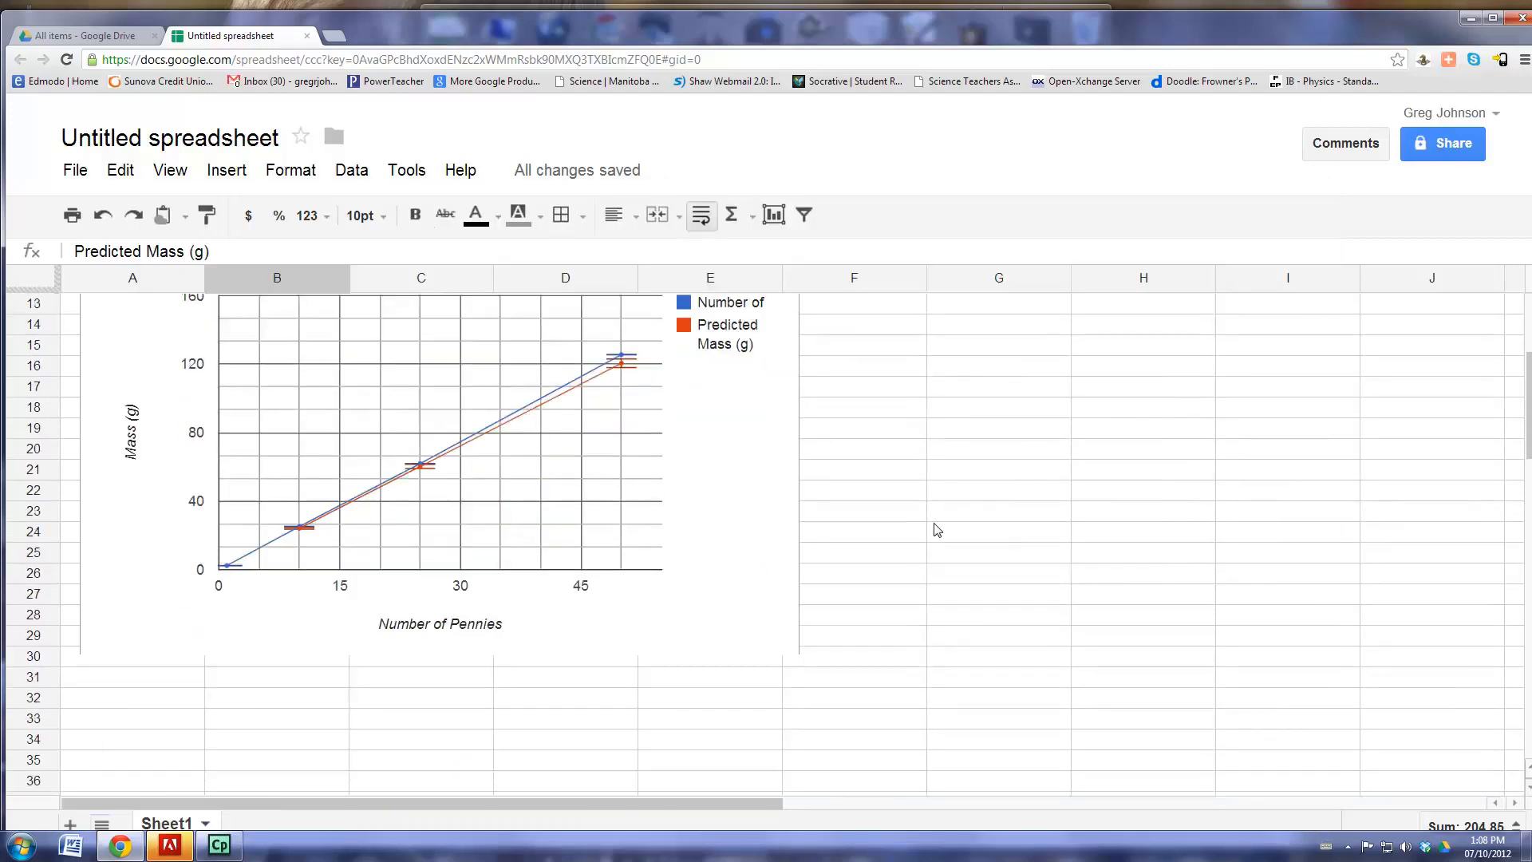
pyautogui.scroll(4, 936, 530)
pyautogui.scroll(-2, 654, 515)
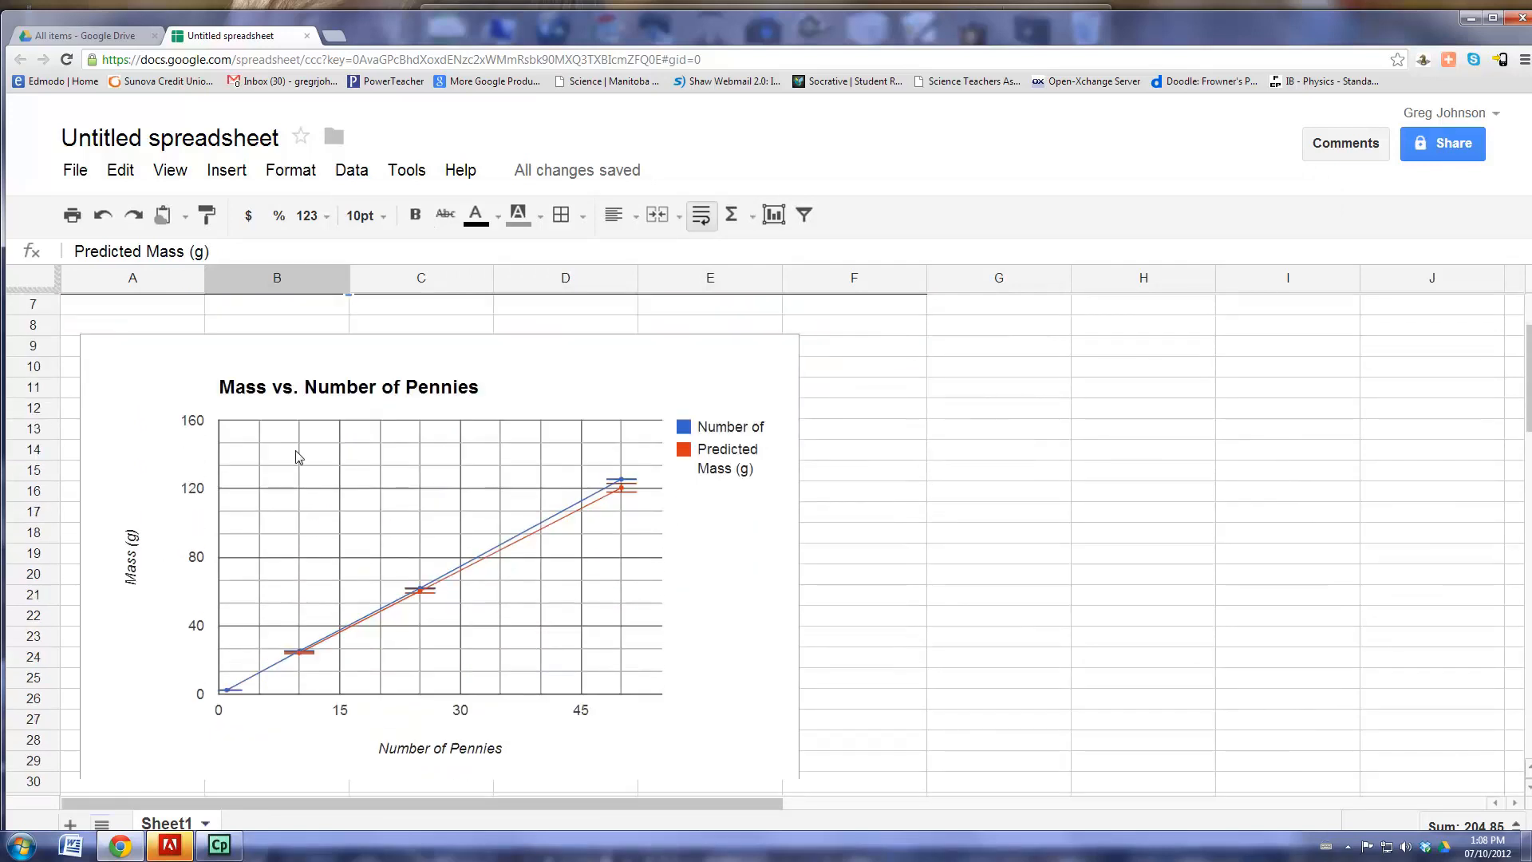
# Move the Mass vs. Number of Pennies chart to its own sheet.
pyautogui.click(616, 361)
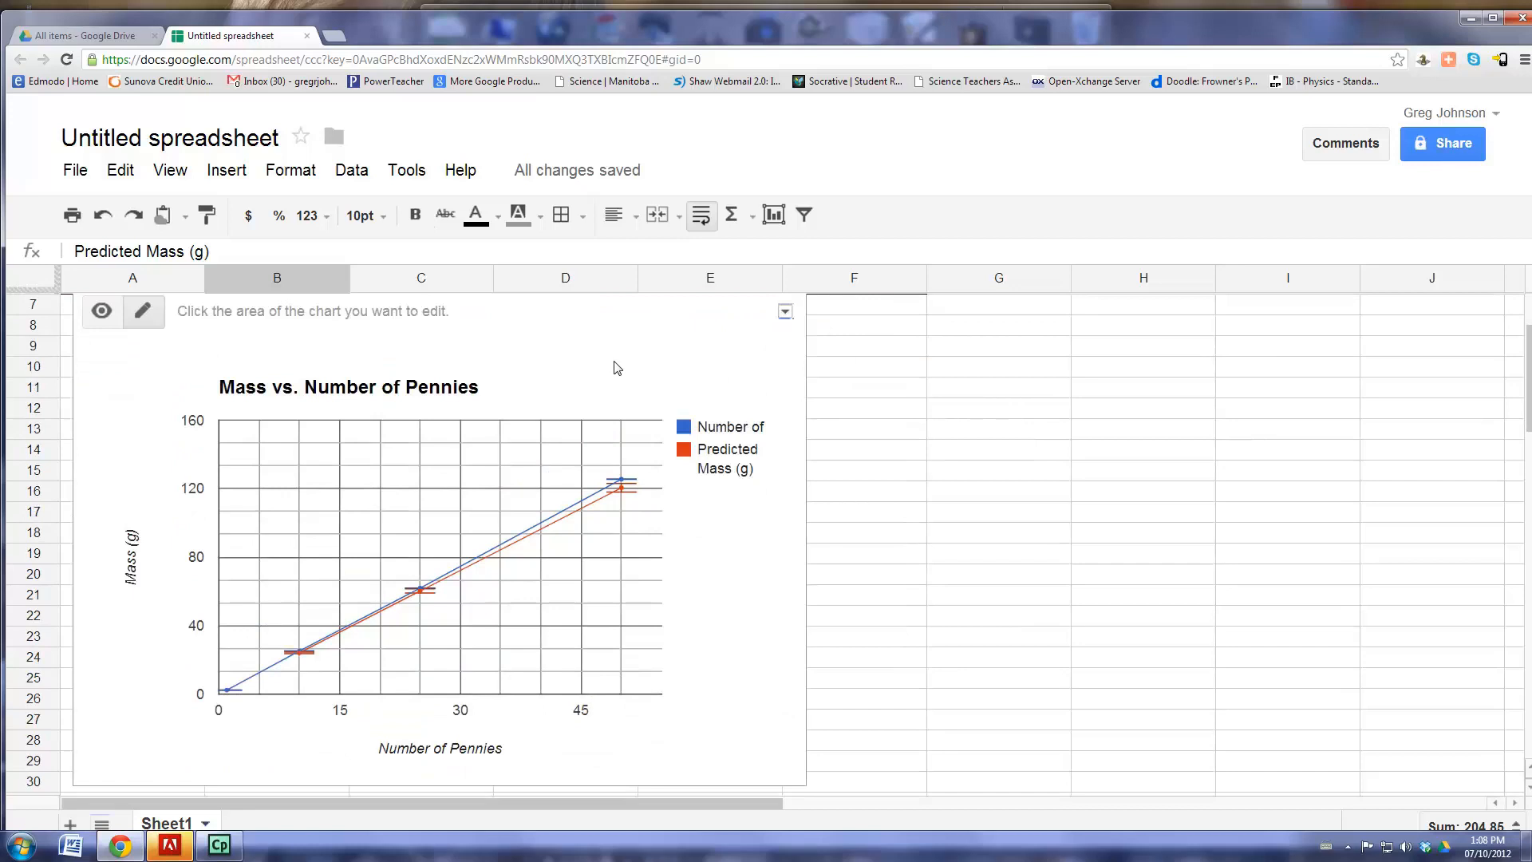
pyautogui.click(784, 312)
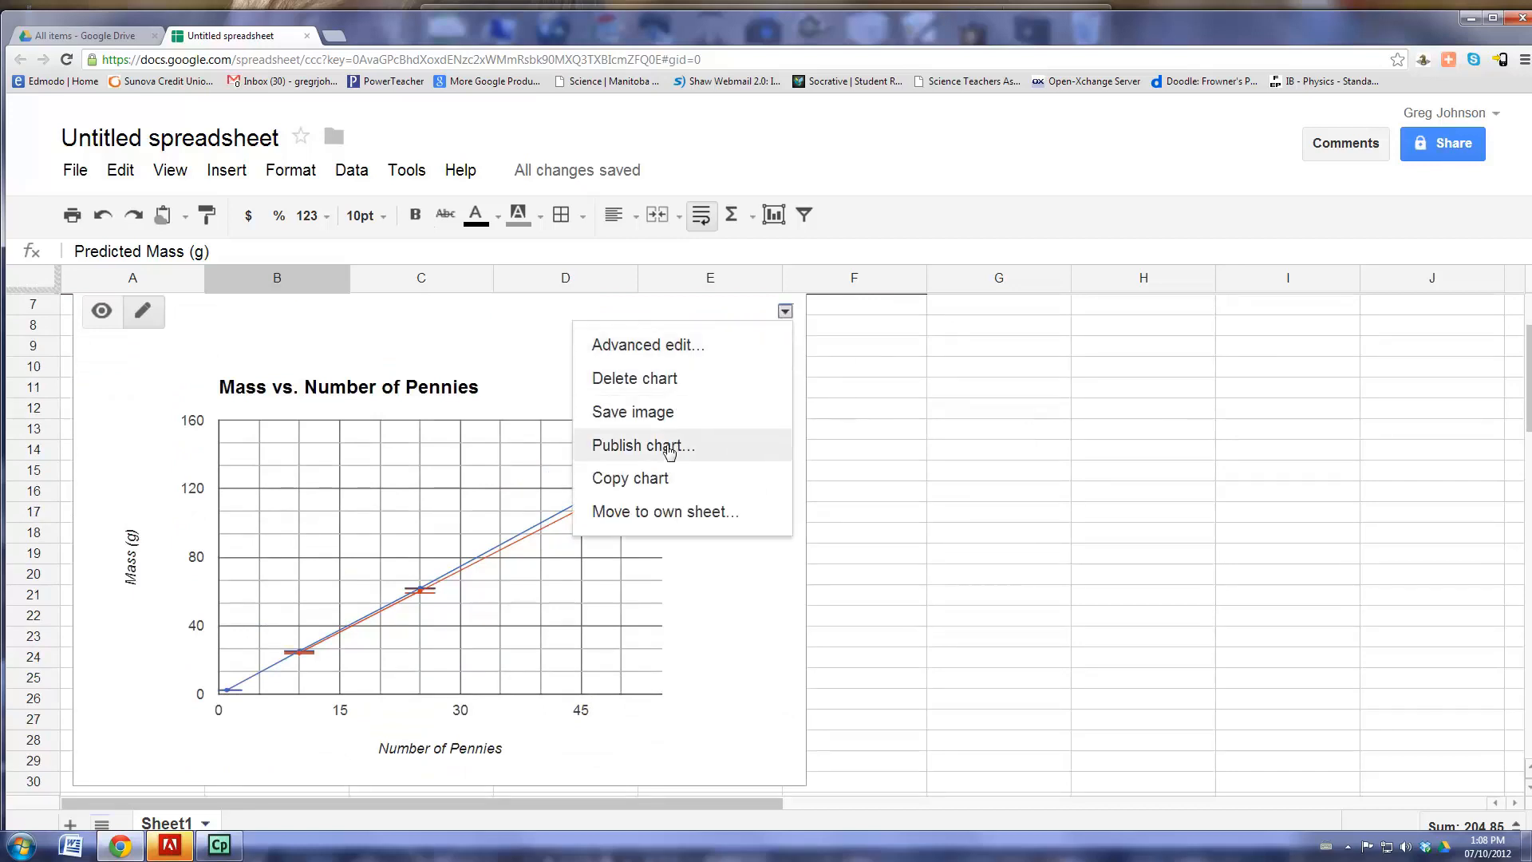
pyautogui.click(653, 517)
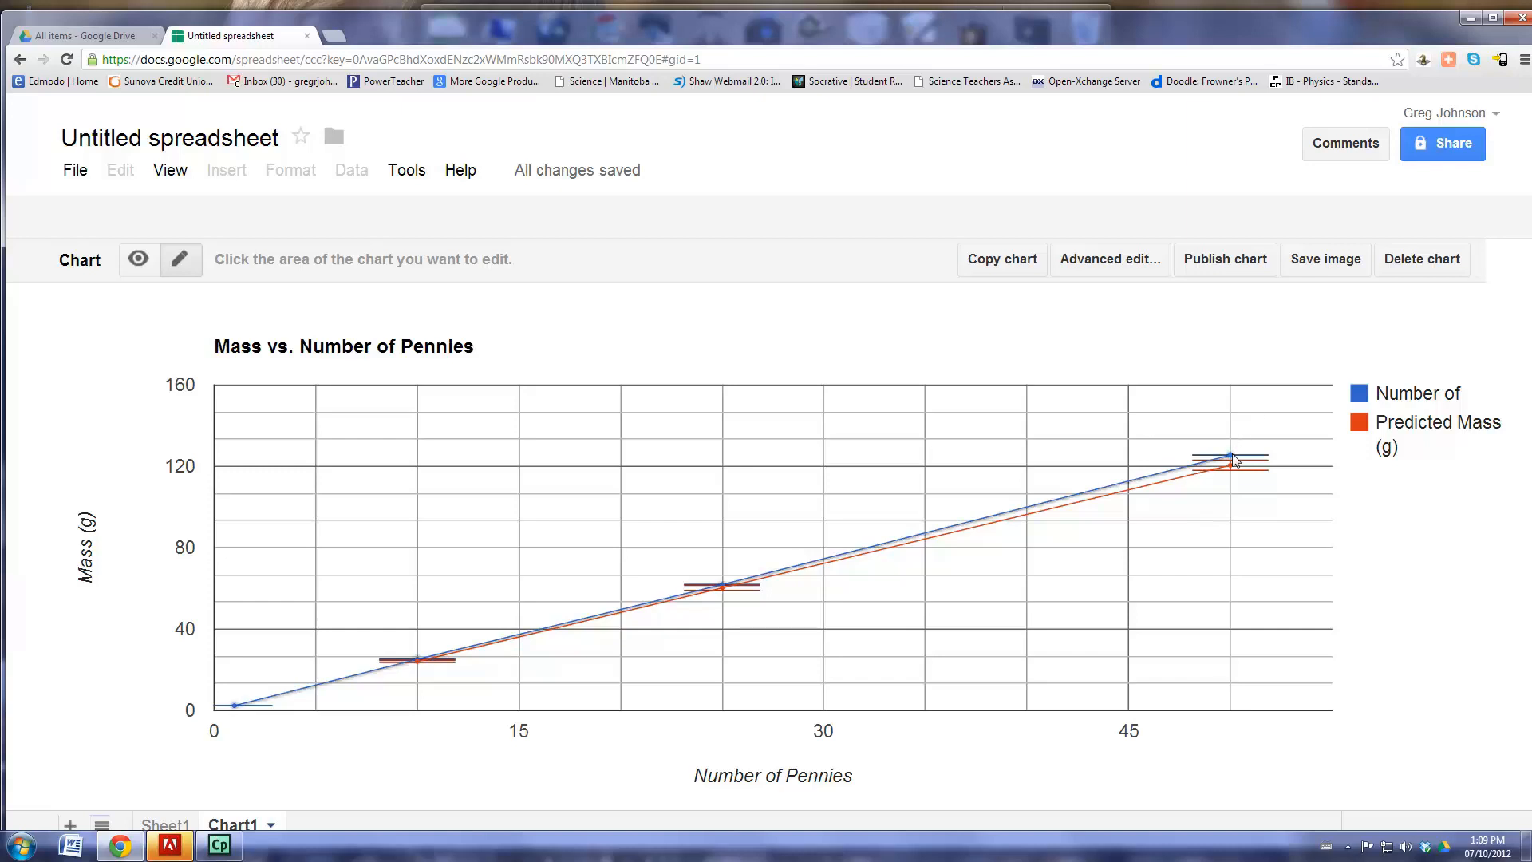
# Select the chart's legend, open the advanced chart editor and try switching the row 2 headers option off and on.
pyautogui.click(1428, 395)
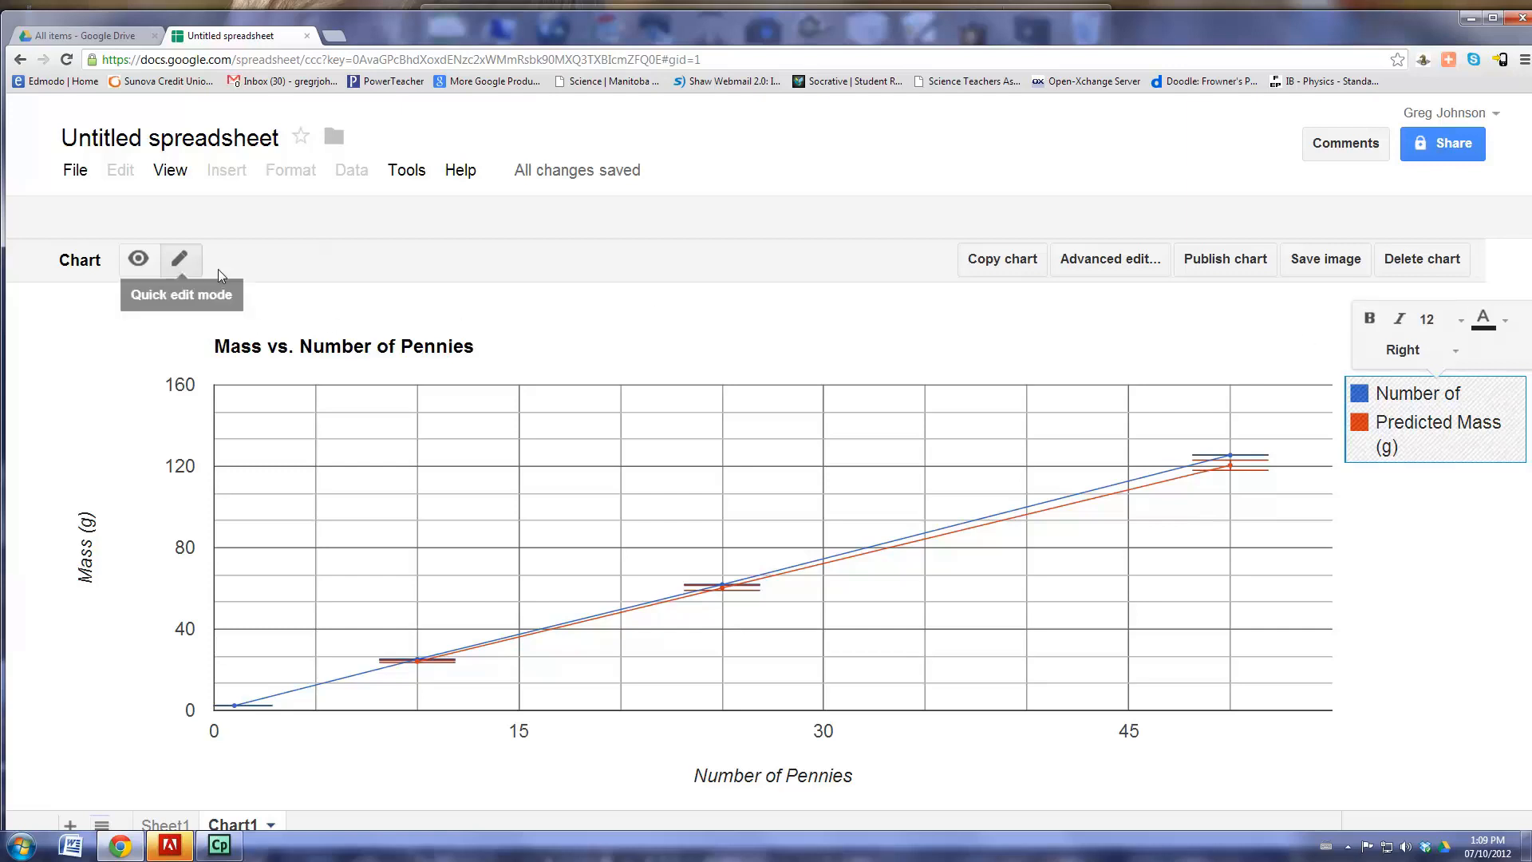
pyautogui.click(1111, 261)
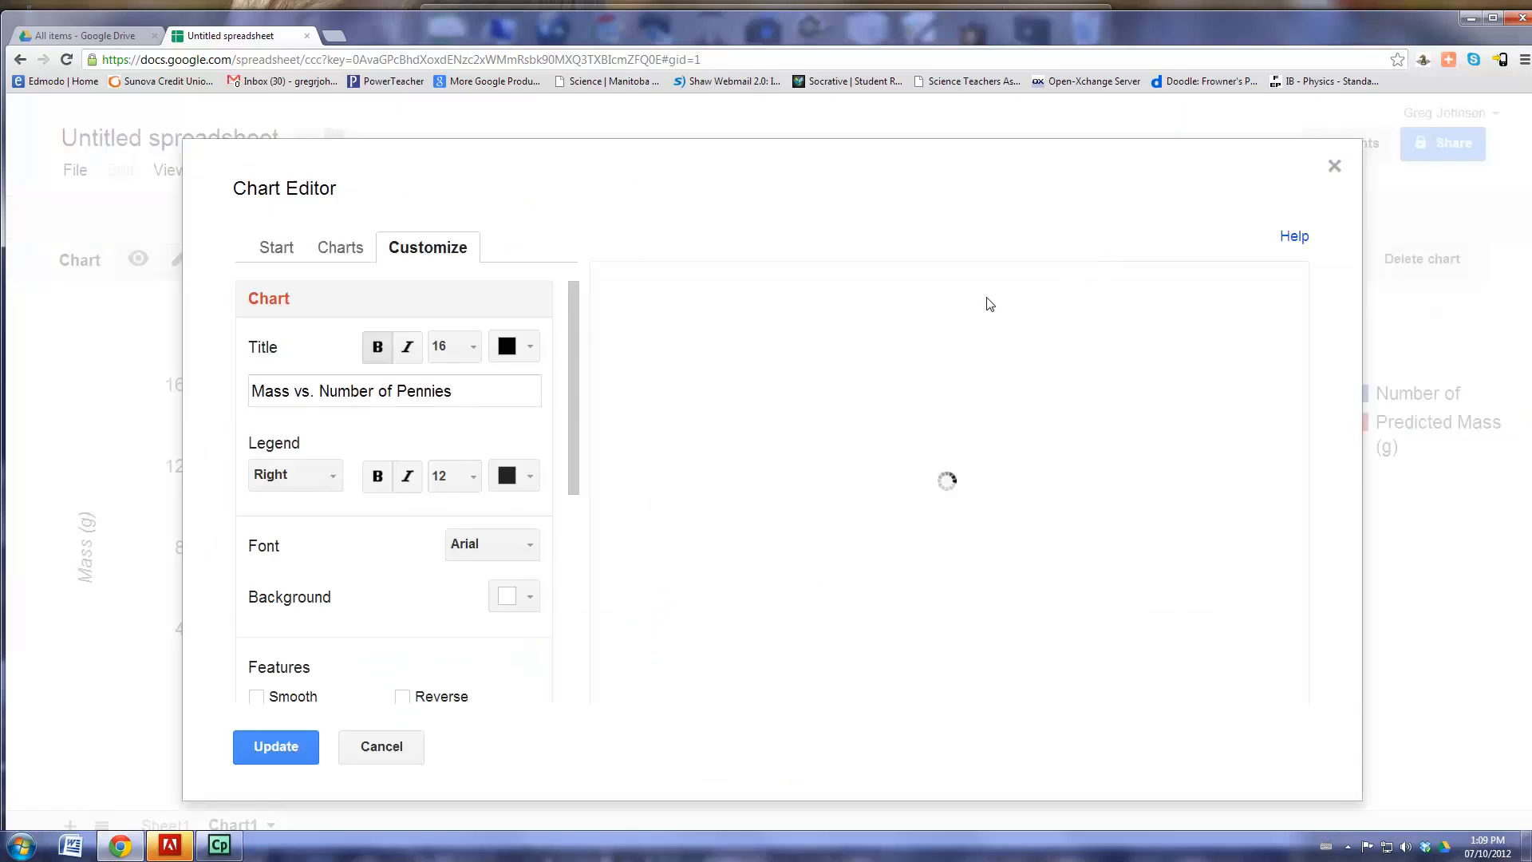
pyautogui.moveTo(572, 315); pyautogui.dragTo(267, 250)
pyautogui.click(269, 251)
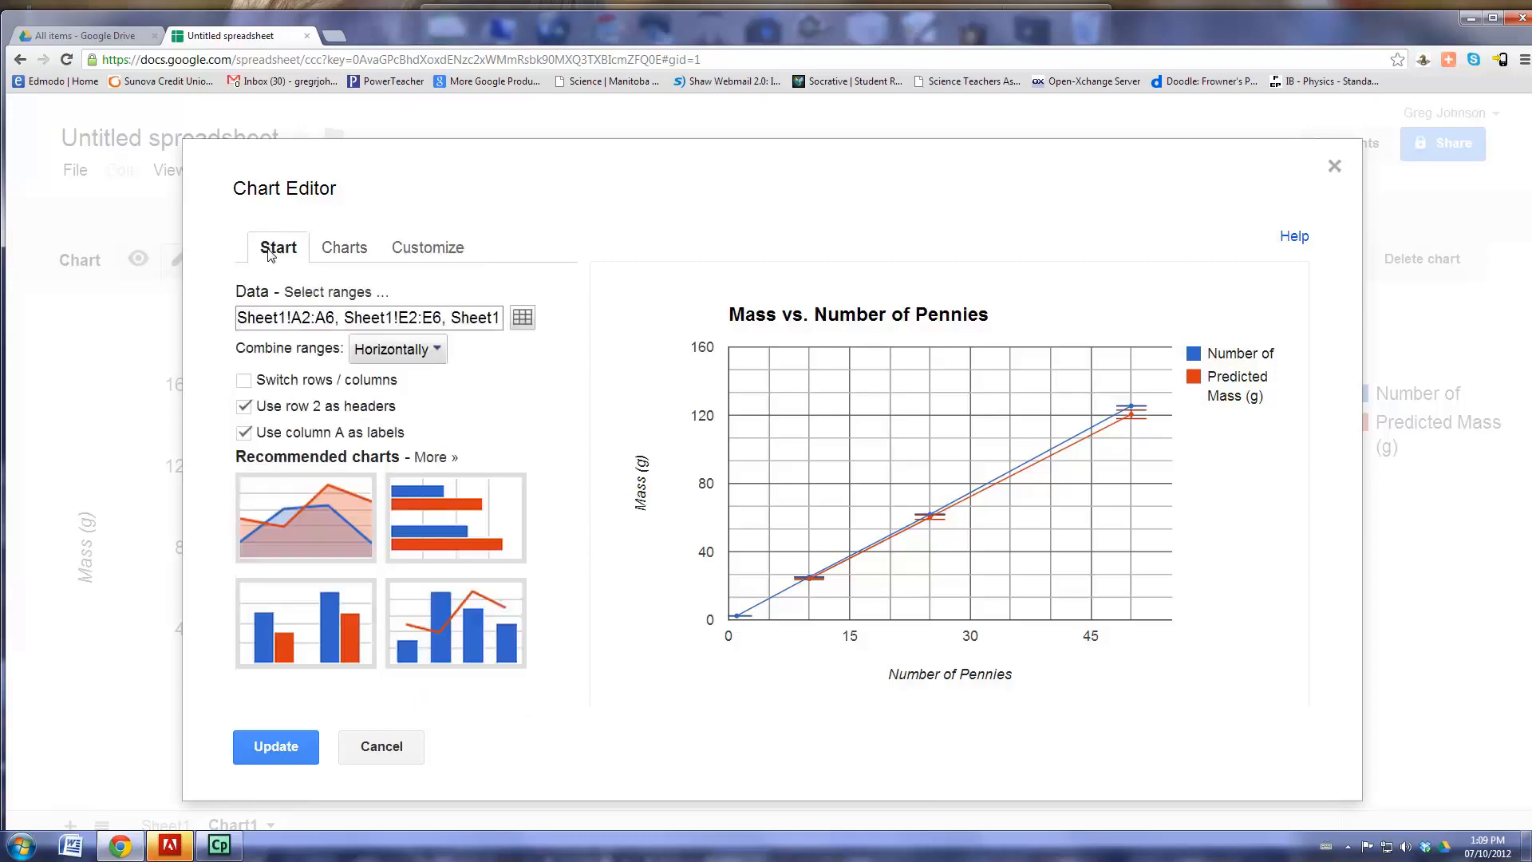
pyautogui.click(248, 407)
pyautogui.click(248, 406)
# Try to edit the "Number of" legend label in the chart preview, and close the chart editor without updating.
pyautogui.moveTo(535, 194); pyautogui.dragTo(451, 238)
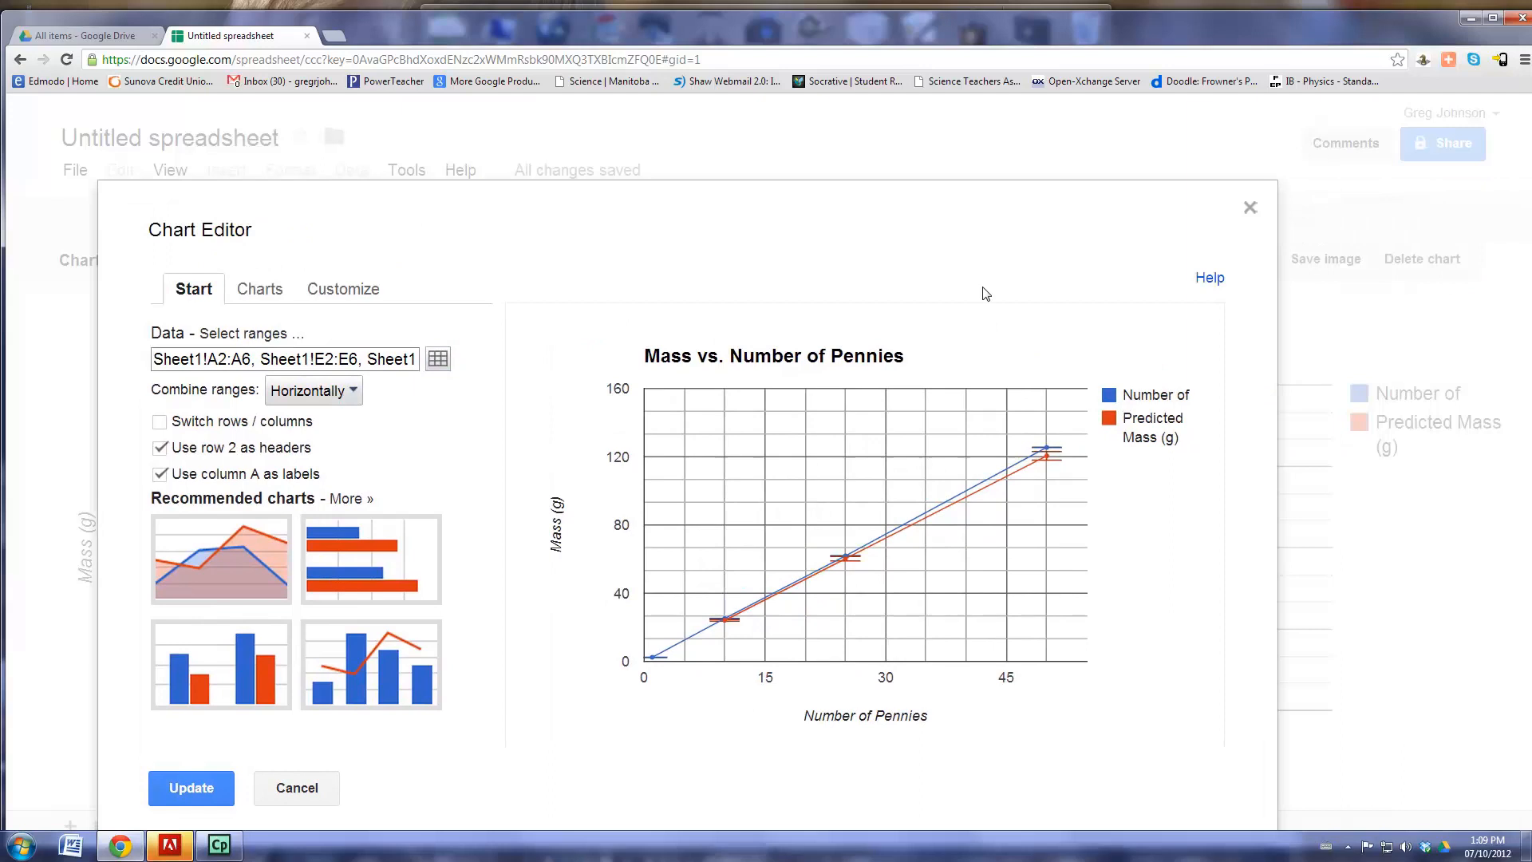
pyautogui.doubleClick(1152, 400)
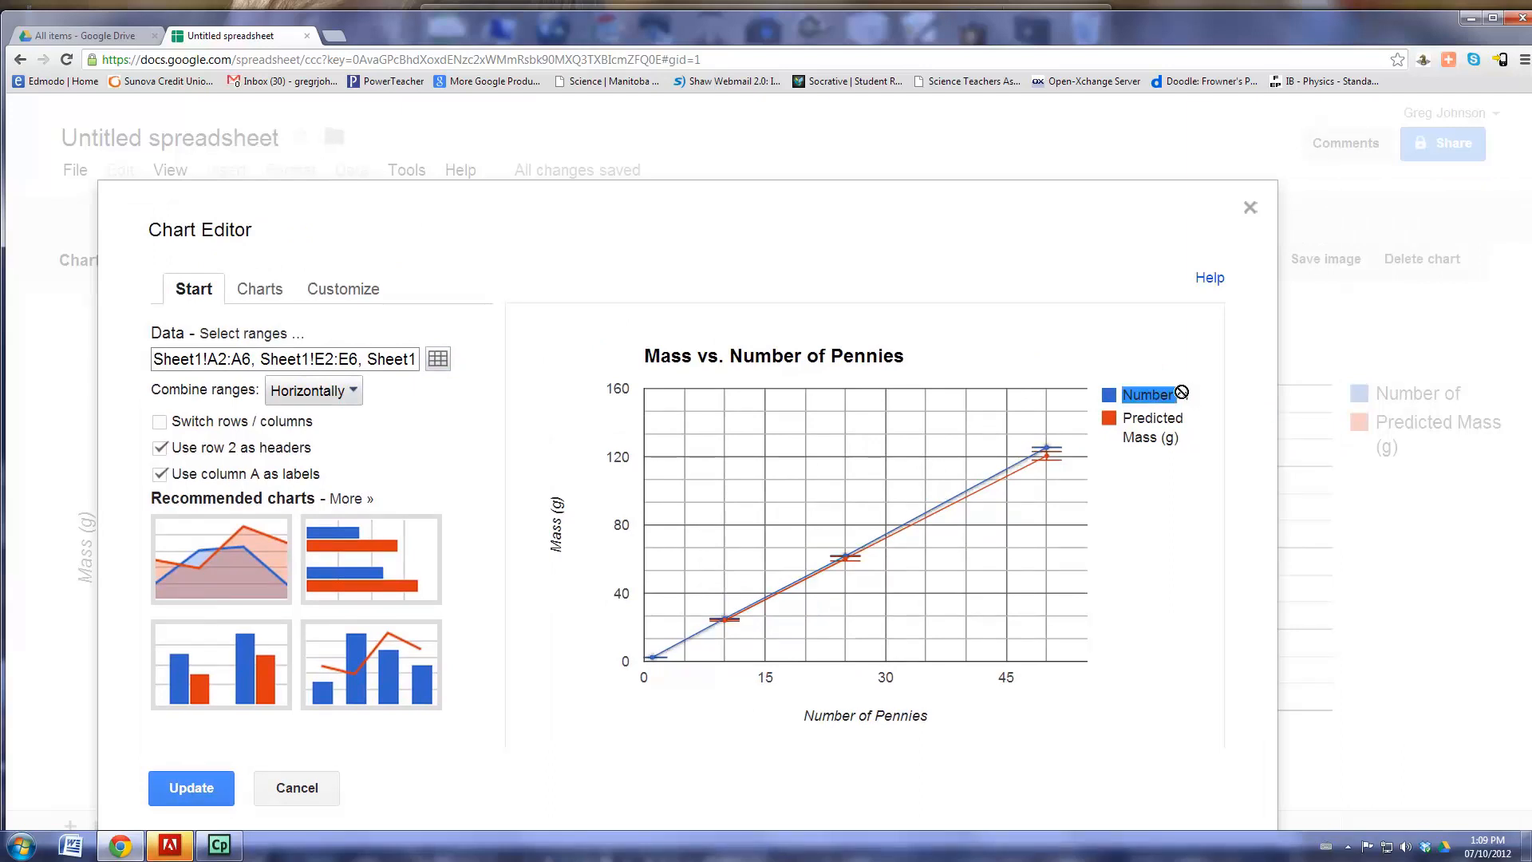
pyautogui.click(1178, 394)
pyautogui.moveTo(1131, 396); pyautogui.dragTo(1188, 395)
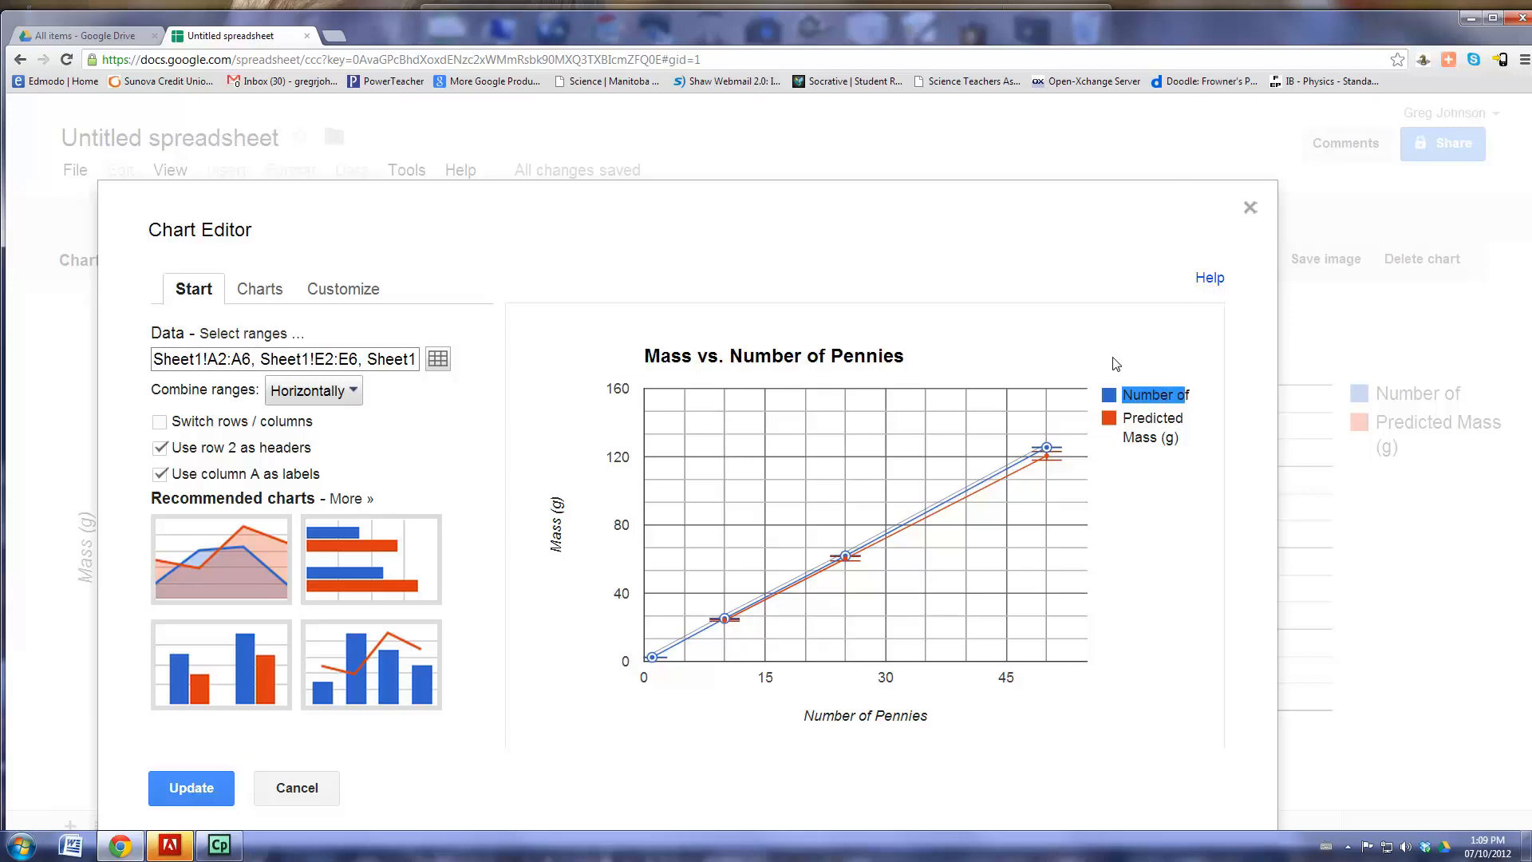
pyautogui.click(1123, 511)
pyautogui.click(1251, 208)
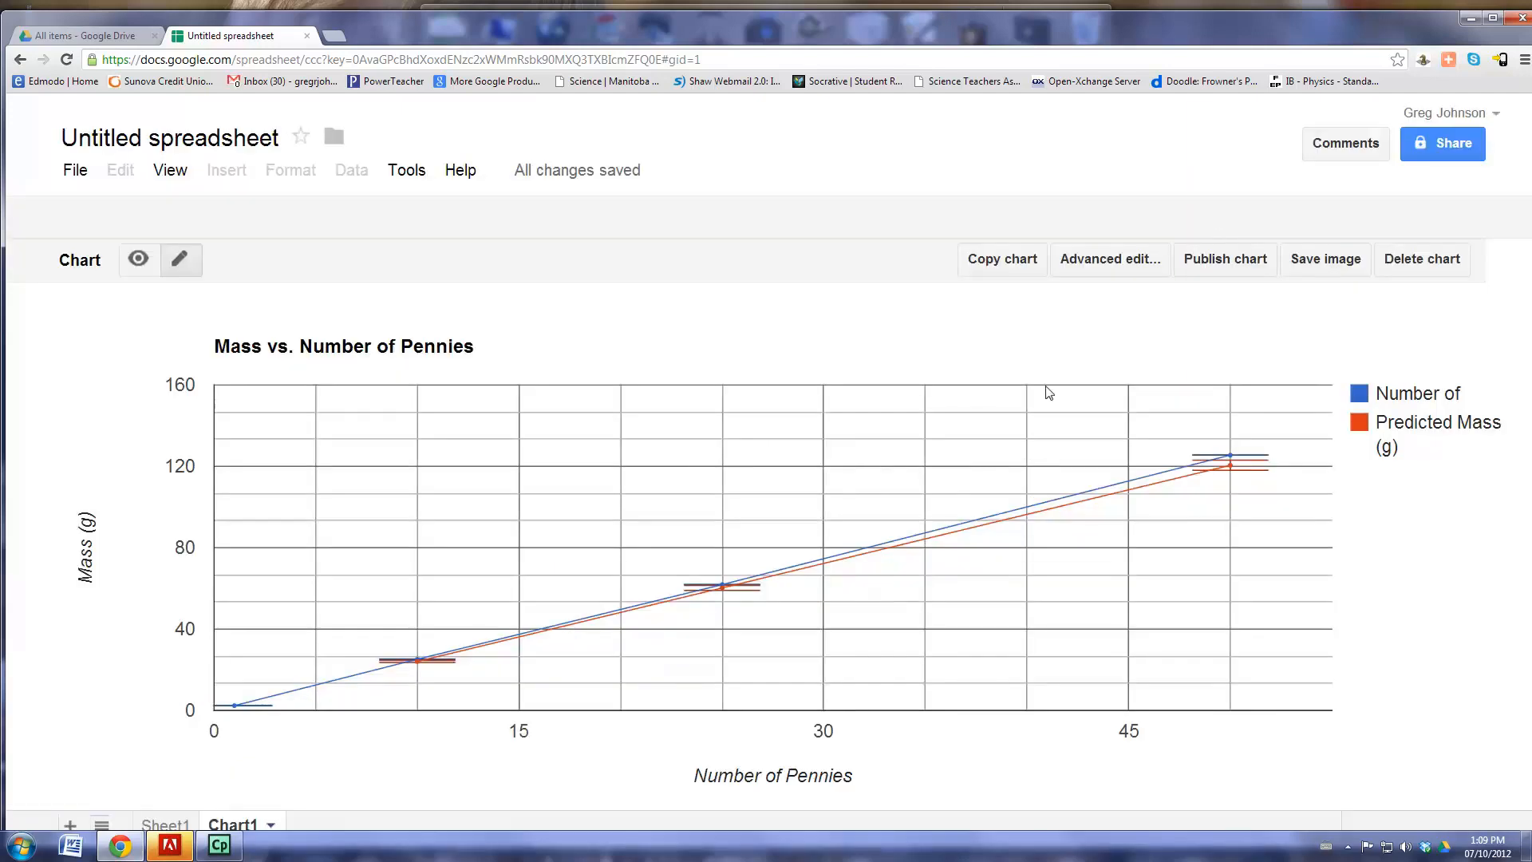